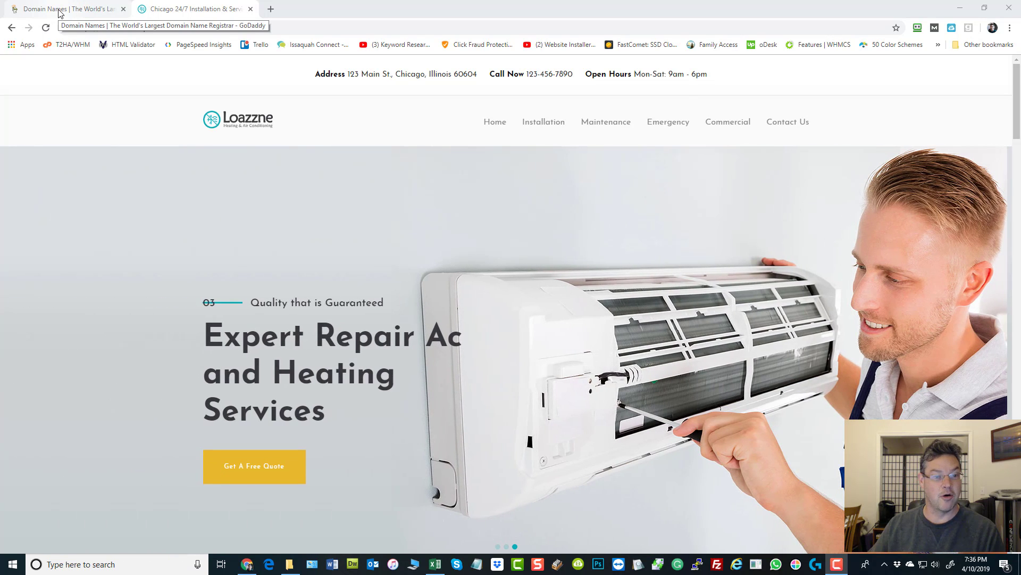
Switch to the GoDaddy domain registrar page that is already open in the browser
{"action": "left_click", "coordinate": [59, 14]}
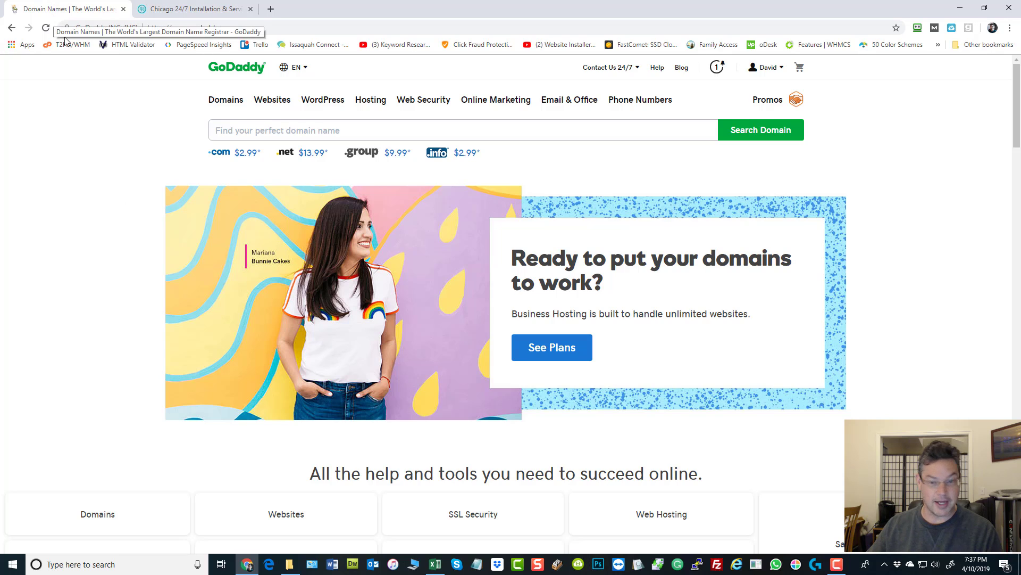
{"action": "left_click", "coordinate": [253, 131]}
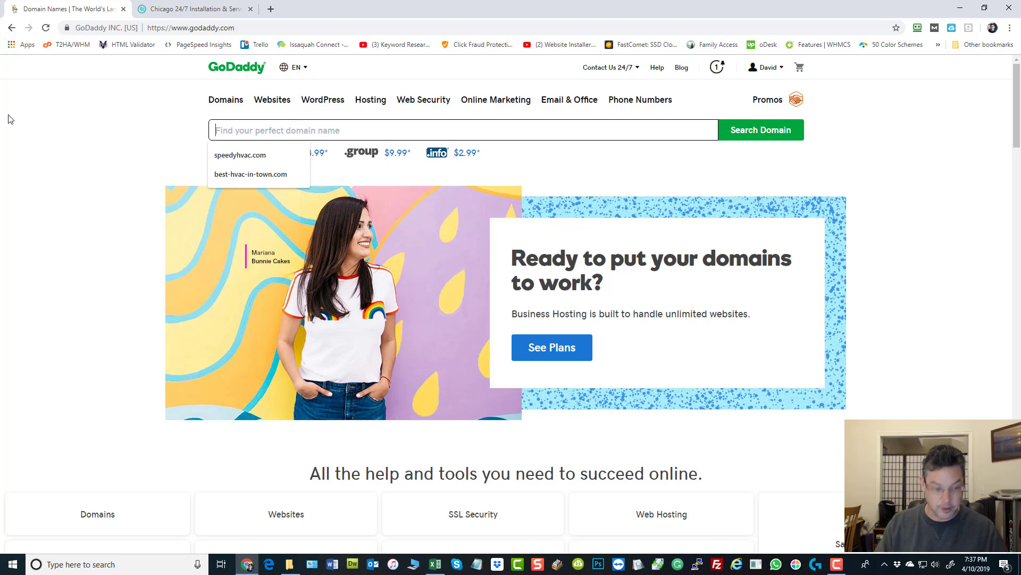
{"action": "type", "text": "local-h"}
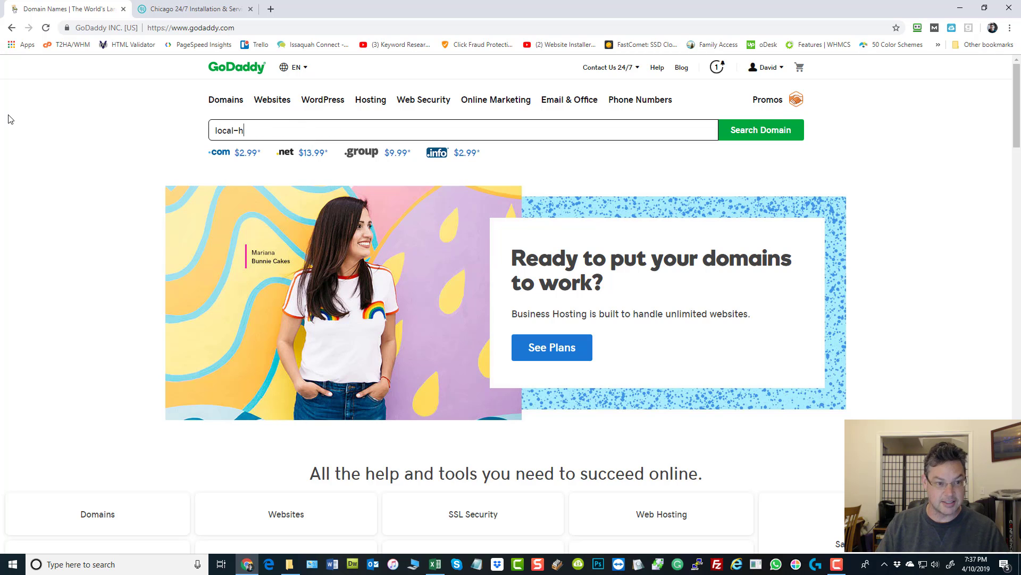
{"action": "type", "text": "vac-experts.com"}
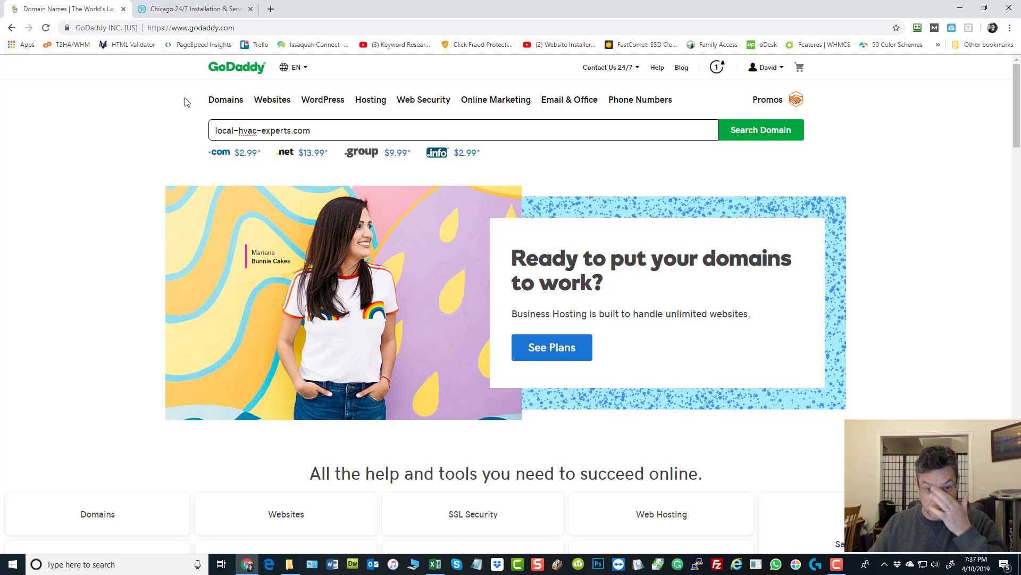
{"action": "key", "text": "ctrl+a"}
{"action": "key", "text": "BackSpace"}
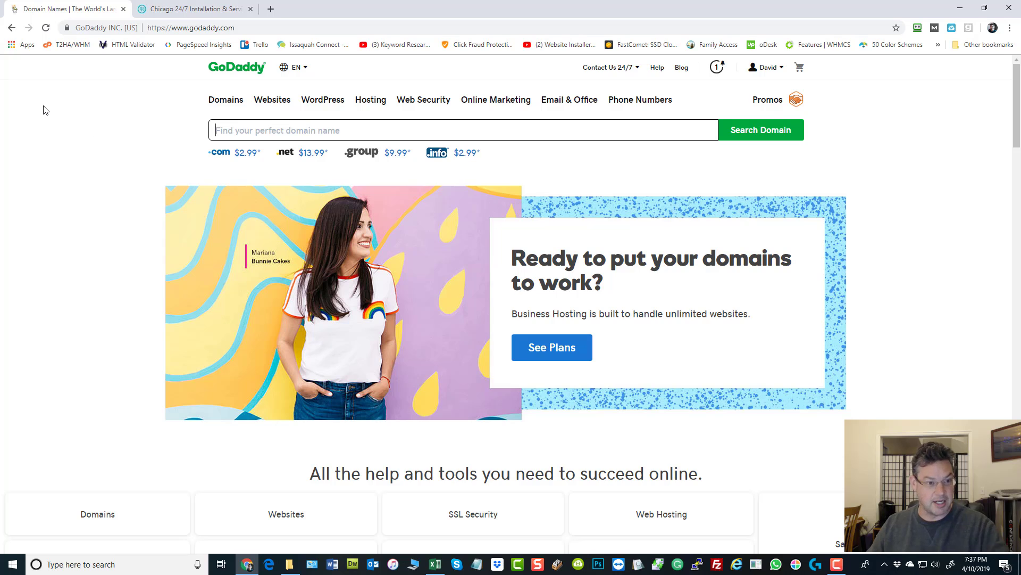
Open GoDaddy's Bulk Domain Search and place the cursor in the emptied Bulk Registration domain list
{"action": "left_click", "coordinate": [230, 107]}
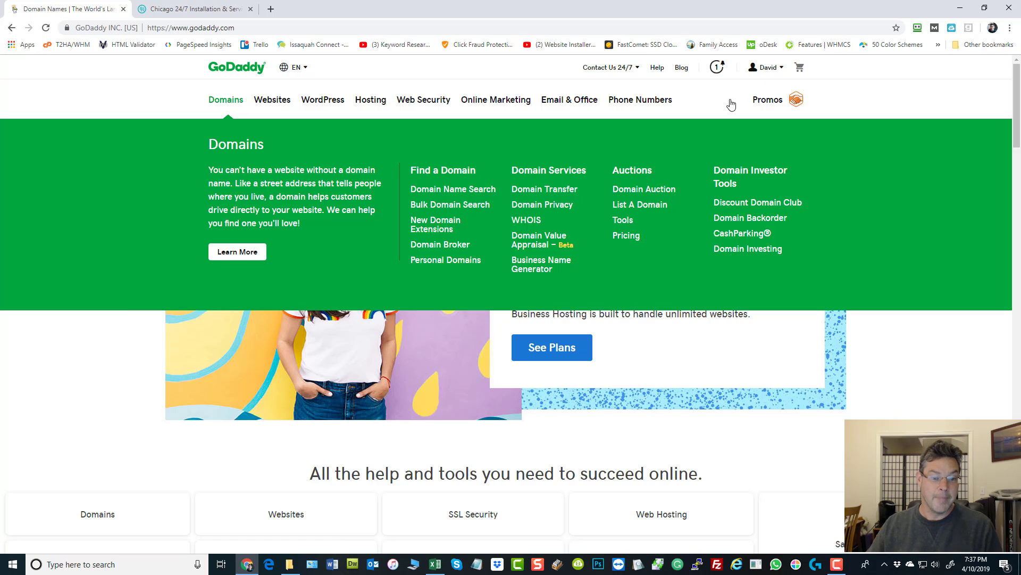
{"action": "left_click", "coordinate": [443, 206]}
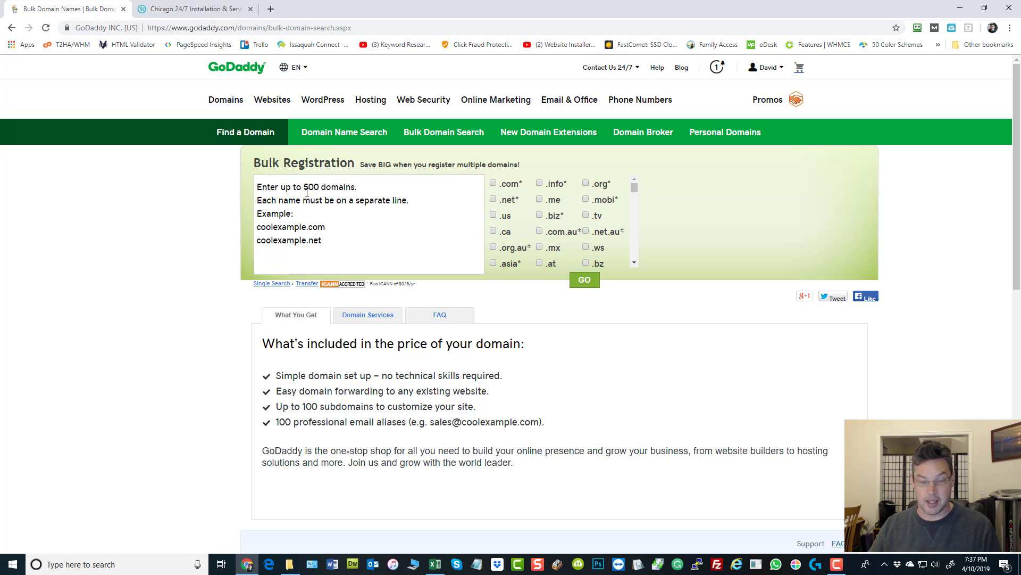
{"action": "left_click", "coordinate": [299, 223]}
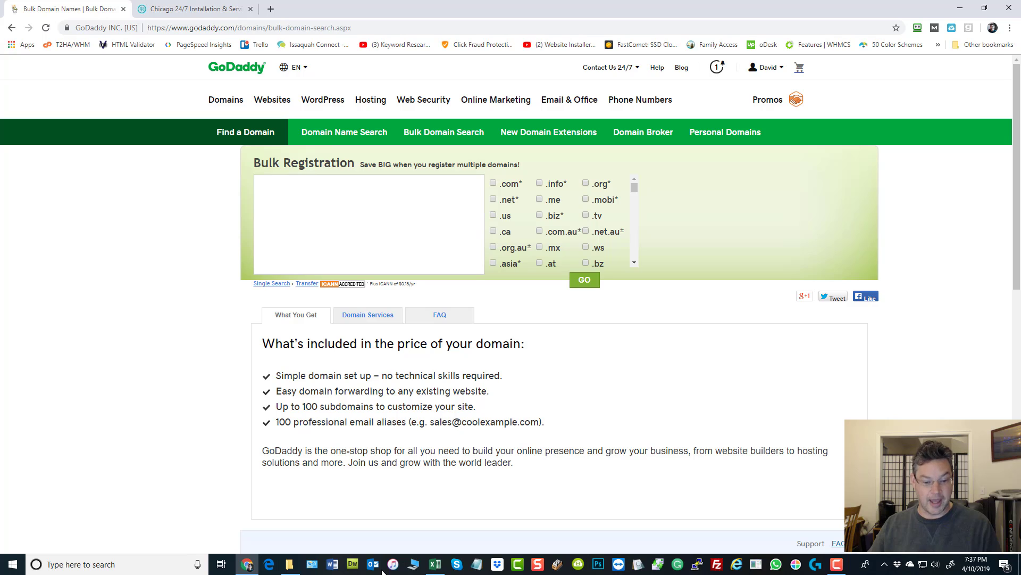
Switch to the HVAC-Names.xlsx workbook in Excel and examine the name parts in columns A to C and the extension in column D
{"action": "left_click", "coordinate": [435, 564]}
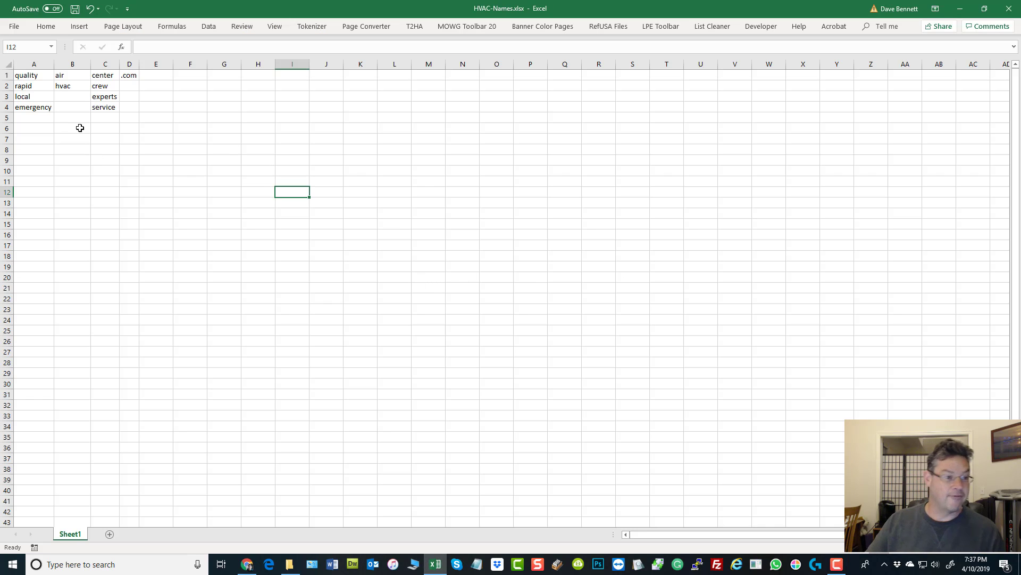
{"action": "left_click", "coordinate": [28, 76]}
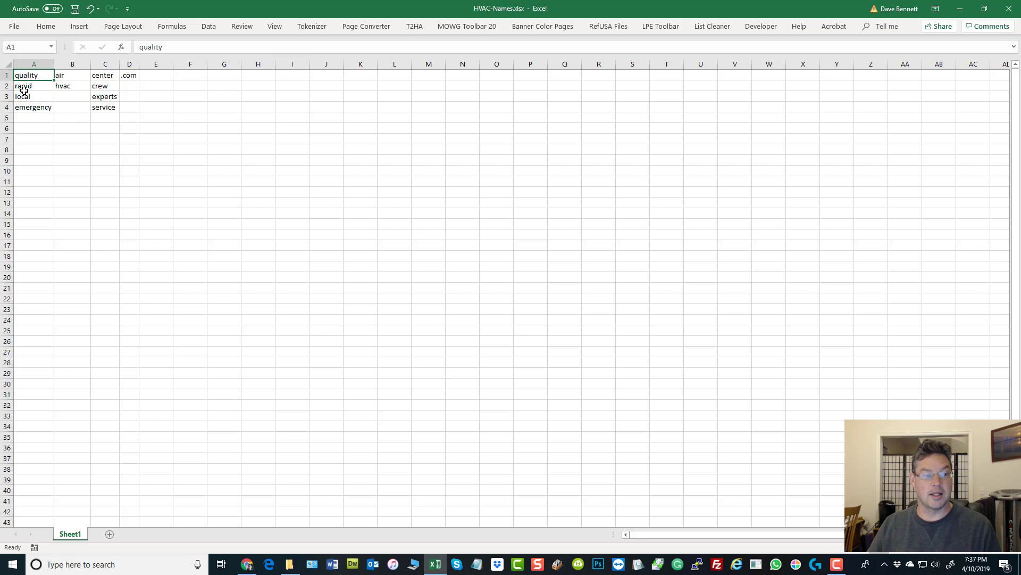
{"action": "left_click", "coordinate": [24, 87]}
{"action": "left_click", "coordinate": [24, 98]}
{"action": "left_click", "coordinate": [33, 111]}
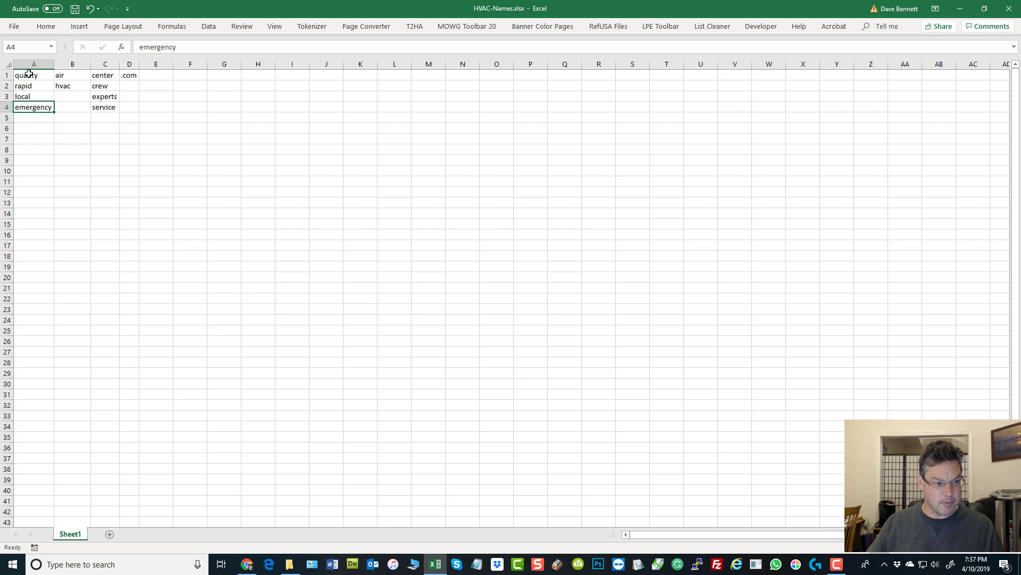
{"action": "left_click_drag", "start_coordinate": [29, 73], "coordinate": [30, 106]}
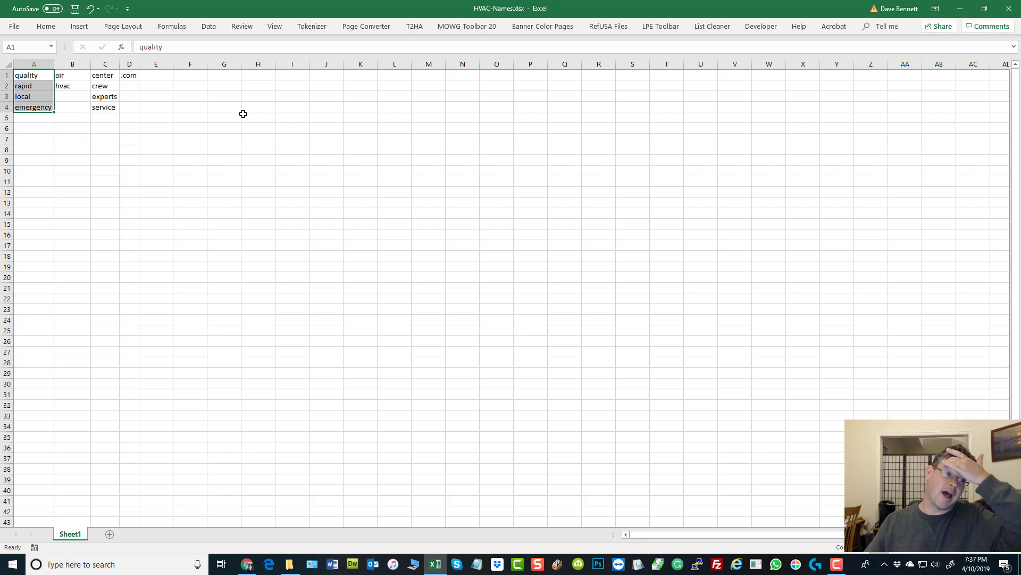
{"action": "left_click", "coordinate": [62, 73]}
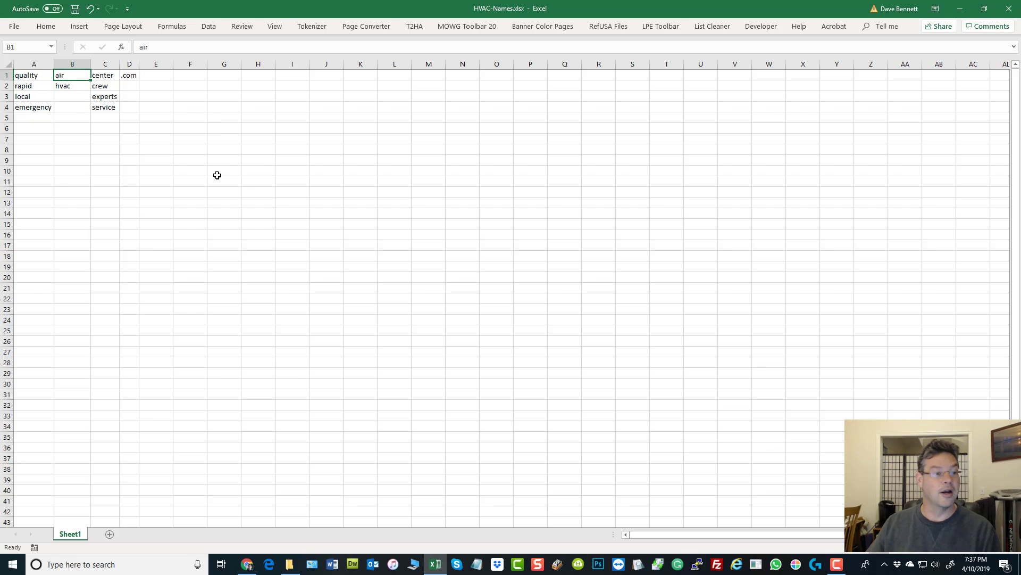
{"action": "left_click", "coordinate": [69, 86]}
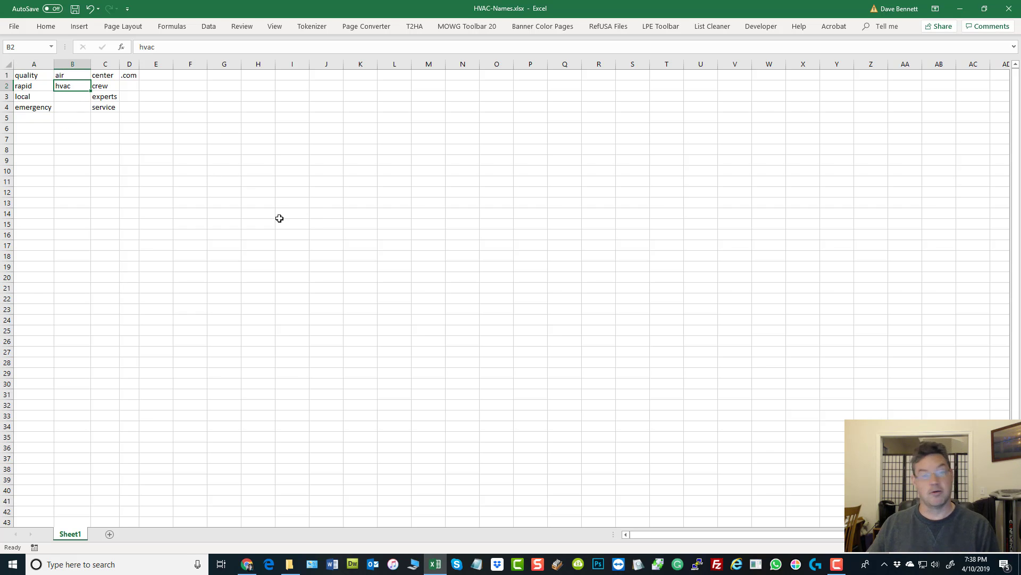
{"action": "left_click_drag", "start_coordinate": [64, 77], "coordinate": [66, 87]}
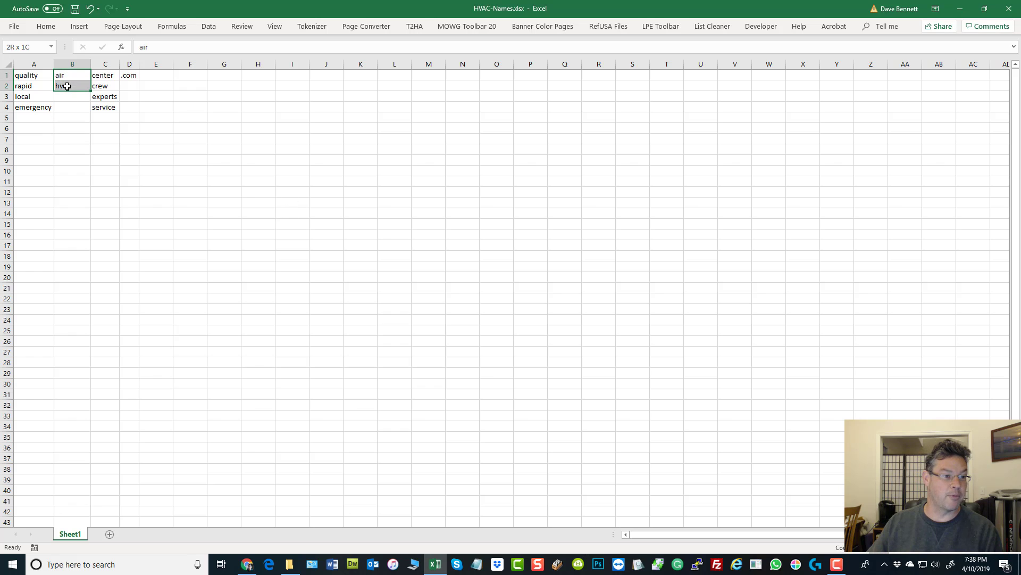
{"action": "left_click", "coordinate": [178, 156]}
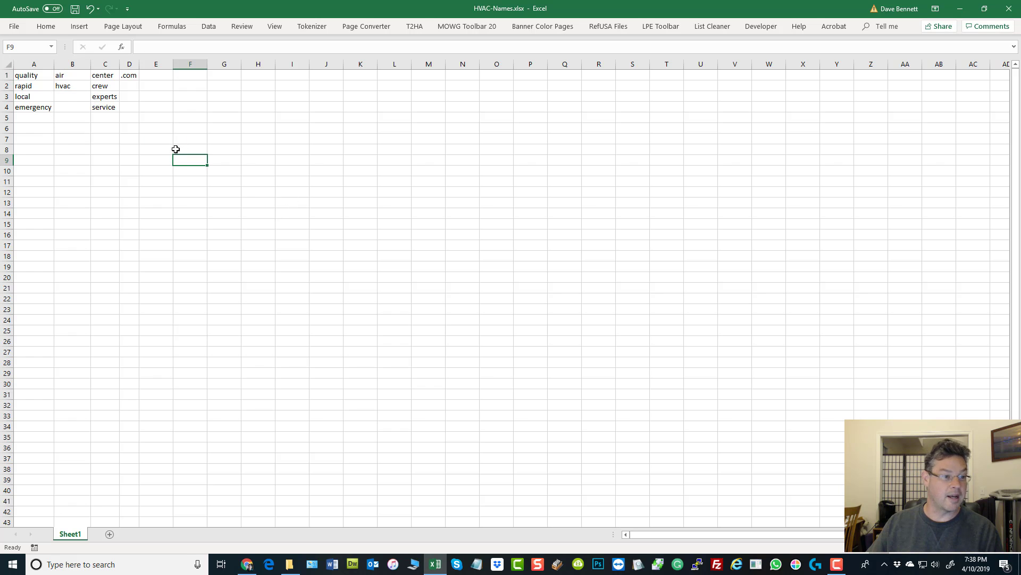
{"action": "left_click", "coordinate": [99, 76]}
{"action": "left_click", "coordinate": [101, 87]}
{"action": "left_click", "coordinate": [105, 96]}
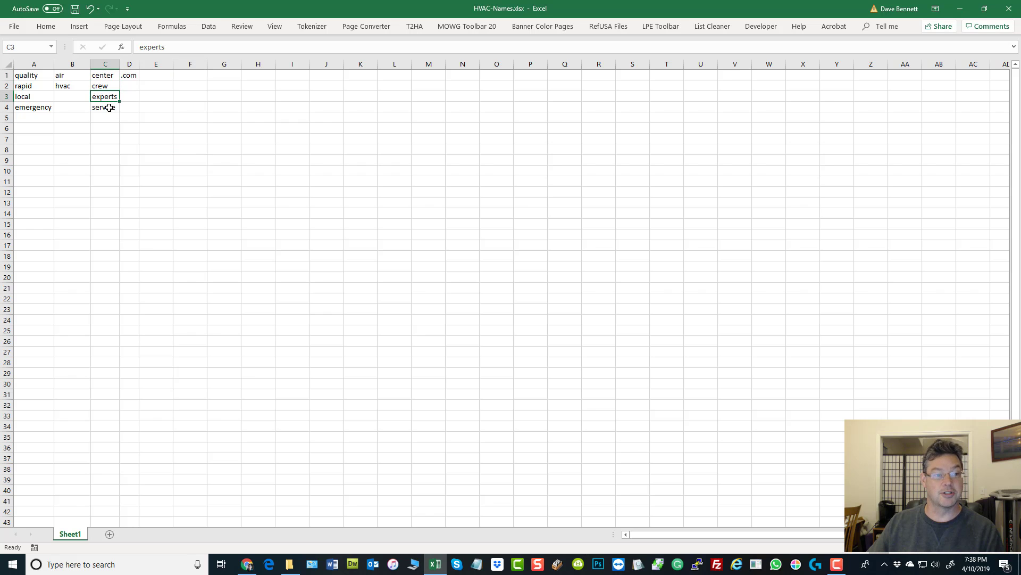
{"action": "left_click", "coordinate": [108, 109]}
{"action": "left_click", "coordinate": [401, 260]}
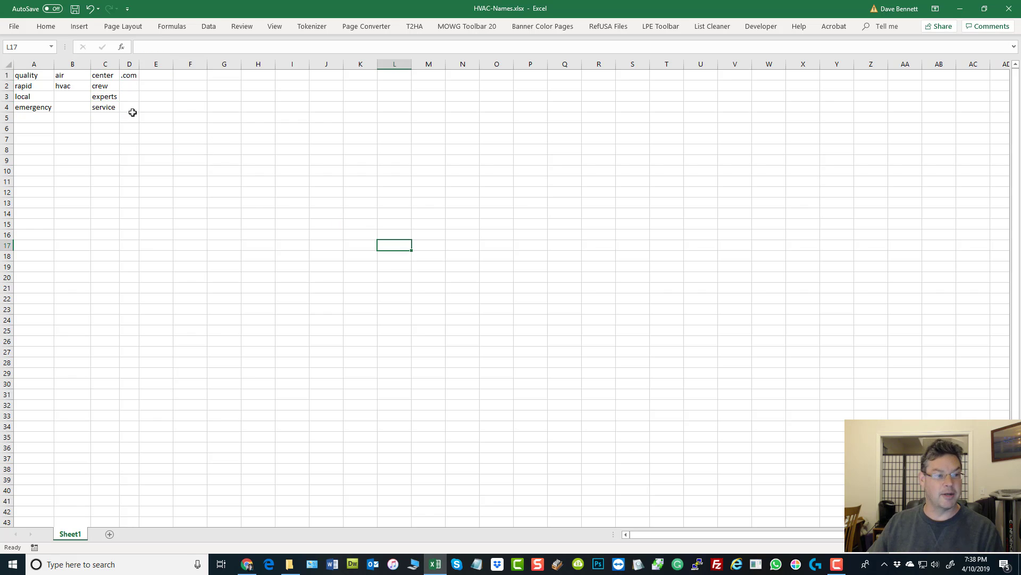
{"action": "left_click", "coordinate": [130, 74]}
{"action": "left_click", "coordinate": [133, 87]}
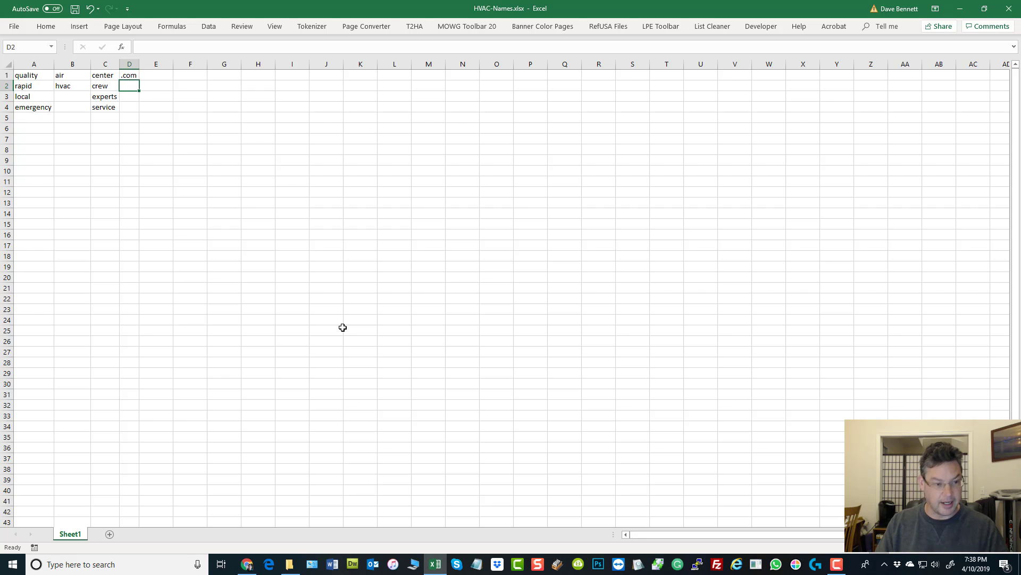
{"action": "type", "text": ".net"}
{"action": "key", "text": "Return"}
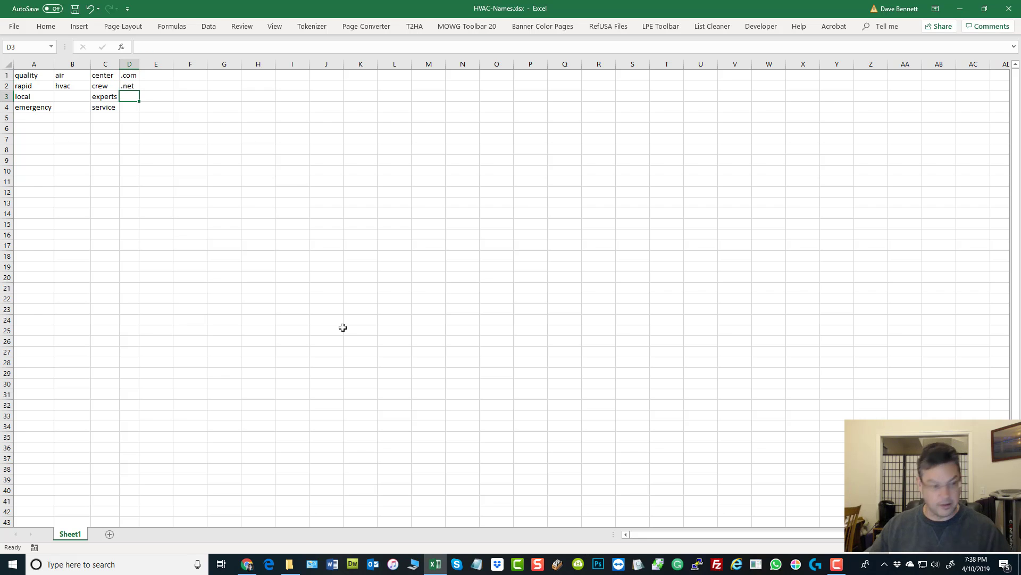
{"action": "left_click", "coordinate": [383, 316]}
{"action": "right_click", "coordinate": [125, 87]}
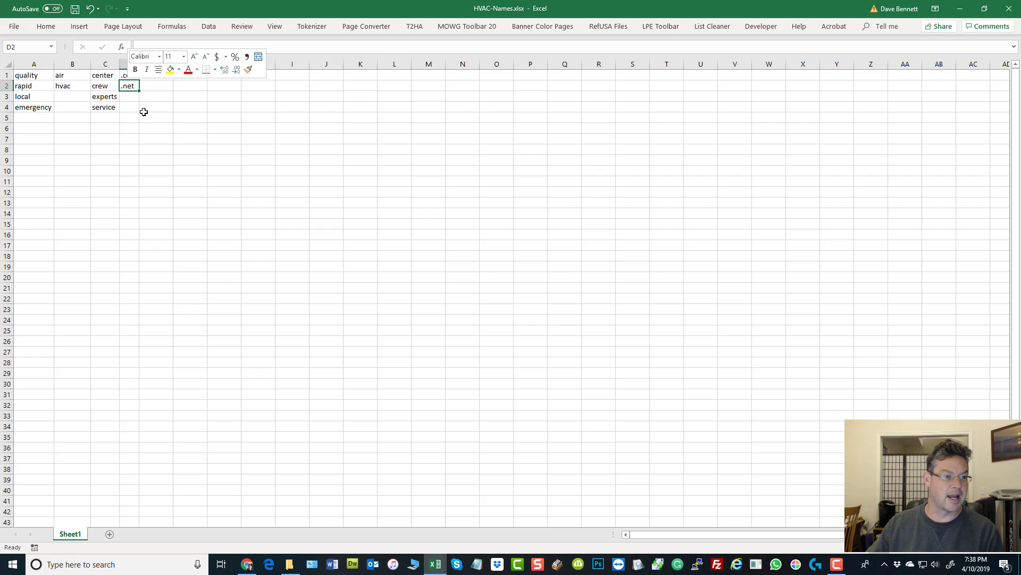
{"action": "left_click", "coordinate": [178, 213]}
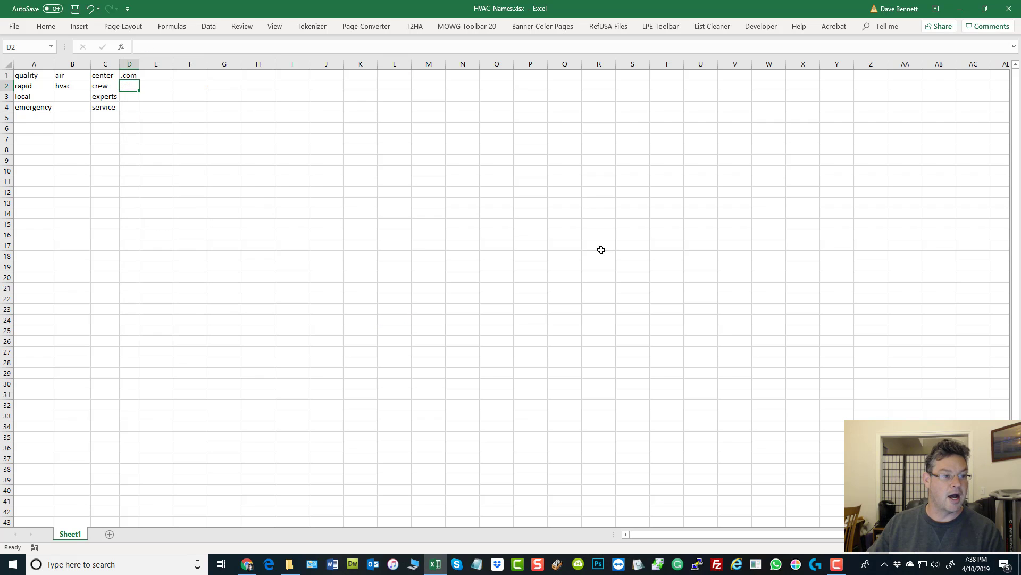
{"action": "left_click", "coordinate": [600, 247]}
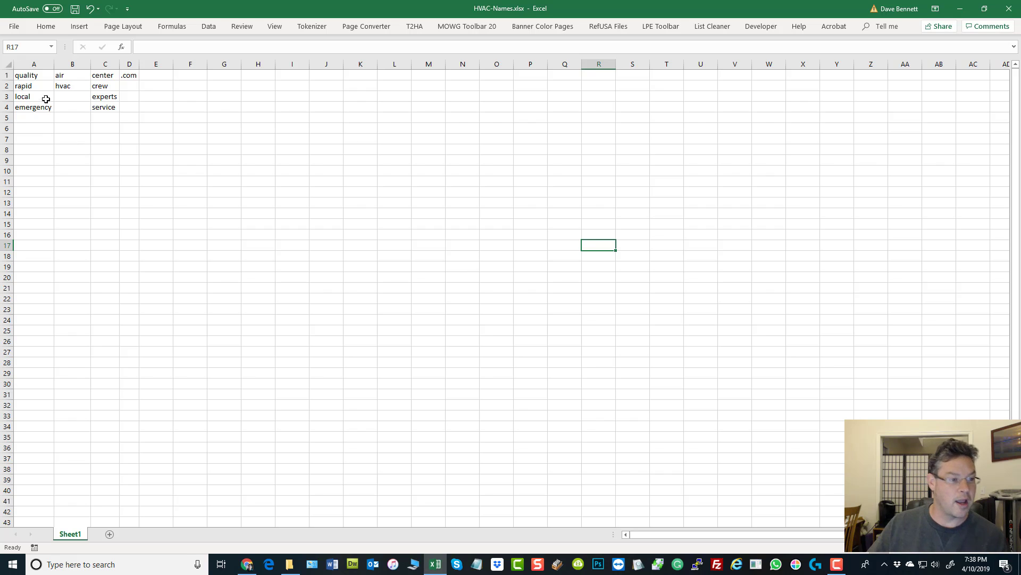
Copy the four first words in A1:A4 into the cells directly below, A5:A8
{"action": "left_click_drag", "start_coordinate": [37, 78], "coordinate": [37, 106]}
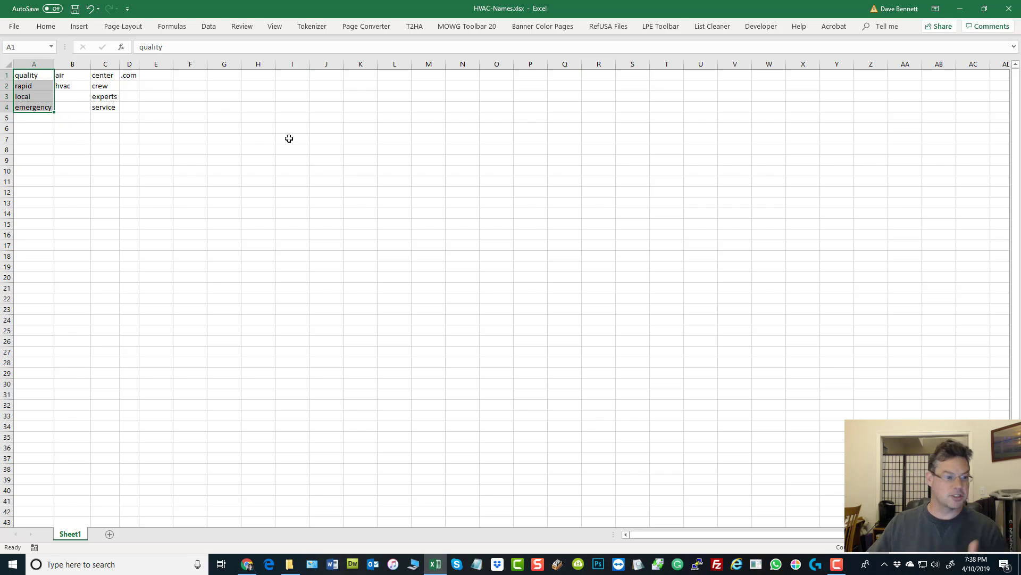
{"action": "key", "text": "ctrl+c"}
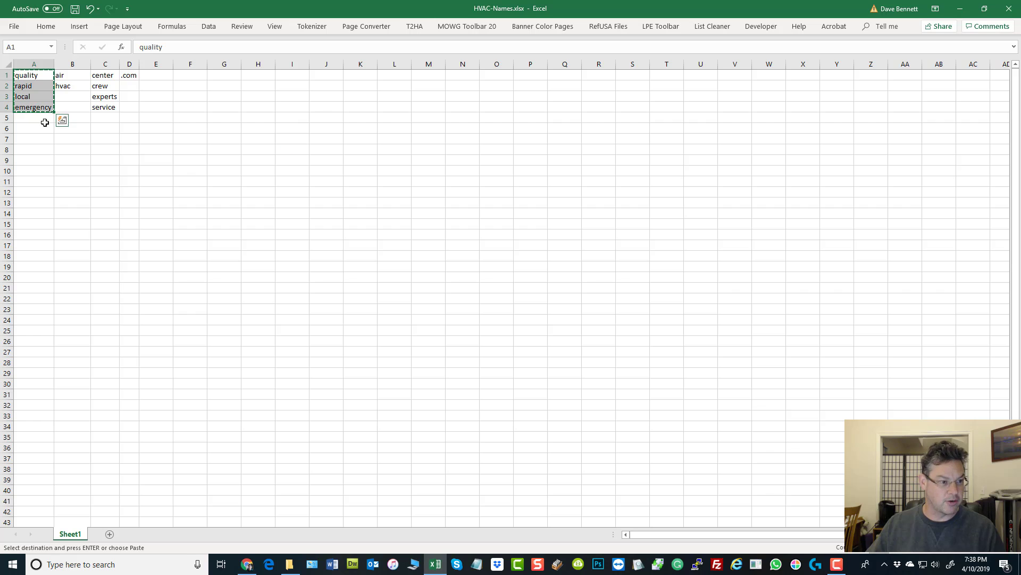
{"action": "left_click", "coordinate": [44, 120]}
{"action": "key", "text": "ctrl+v"}
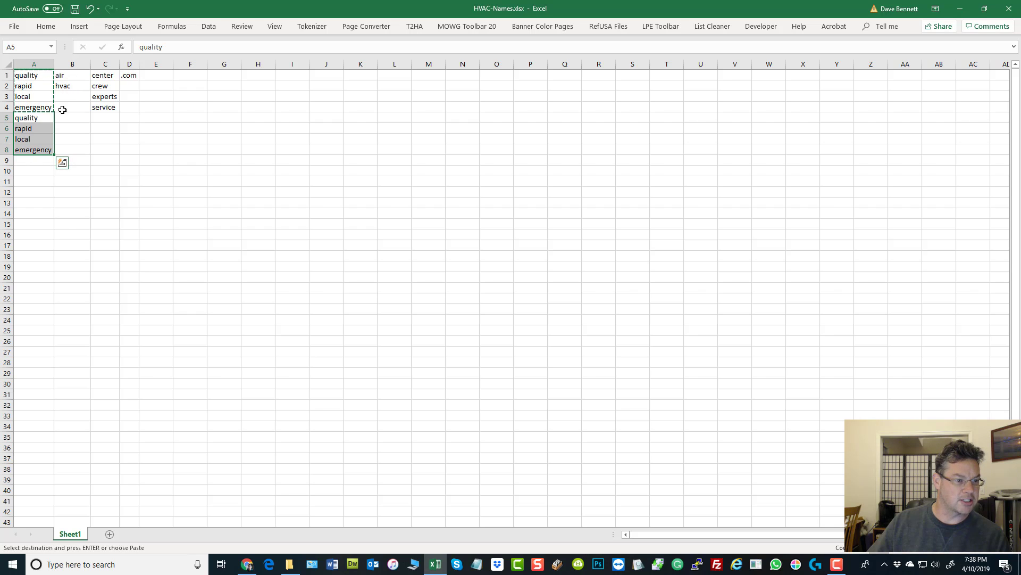
{"action": "left_click", "coordinate": [325, 204]}
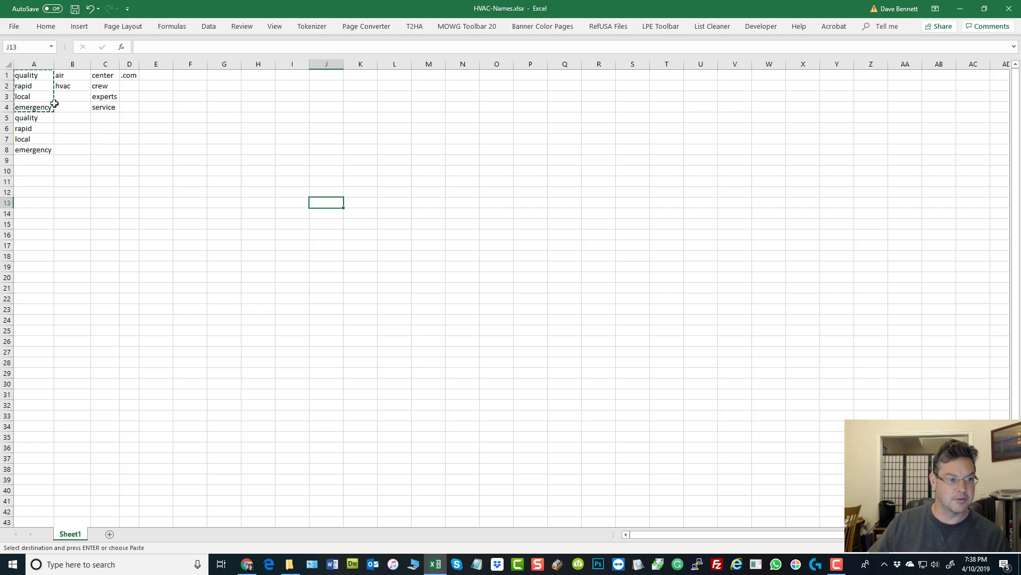
Copy the words air and hvac from B1:B2 repeatedly down column B to fill B3:B8
{"action": "left_click_drag", "start_coordinate": [71, 77], "coordinate": [72, 87]}
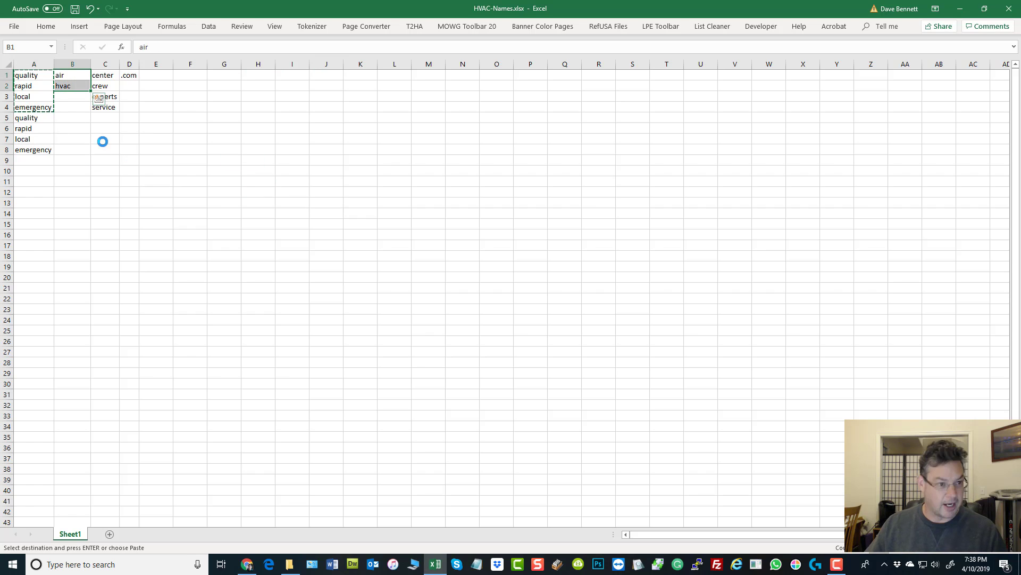
{"action": "key", "text": "ctrl+c"}
{"action": "left_click", "coordinate": [68, 98]}
{"action": "key", "text": "ctrl+v"}
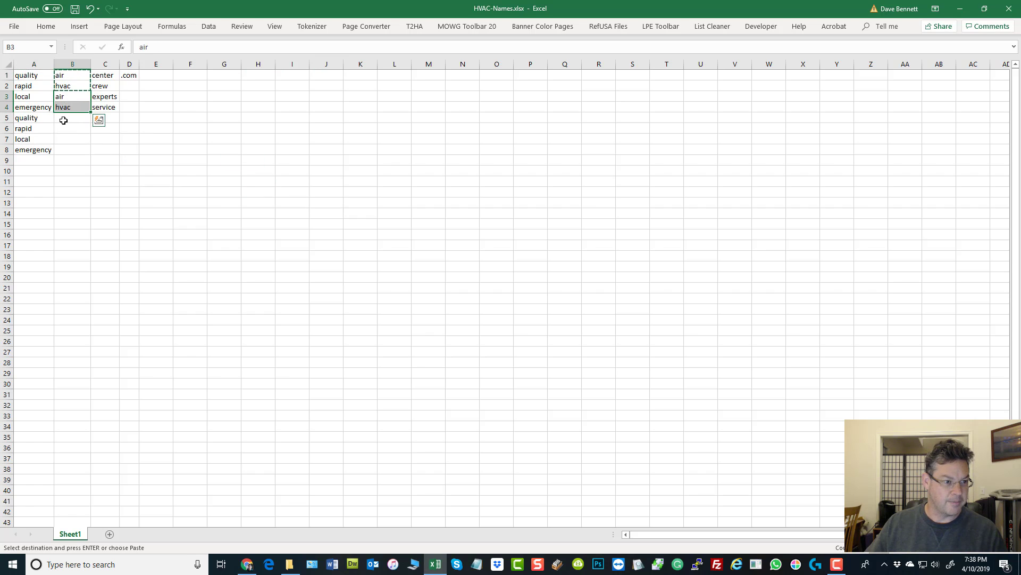
{"action": "left_click", "coordinate": [65, 119]}
{"action": "key", "text": "ctrl+v"}
{"action": "left_click", "coordinate": [69, 141]}
{"action": "key", "text": "ctrl+v"}
{"action": "left_click", "coordinate": [156, 160]}
{"action": "left_click", "coordinate": [292, 181]}
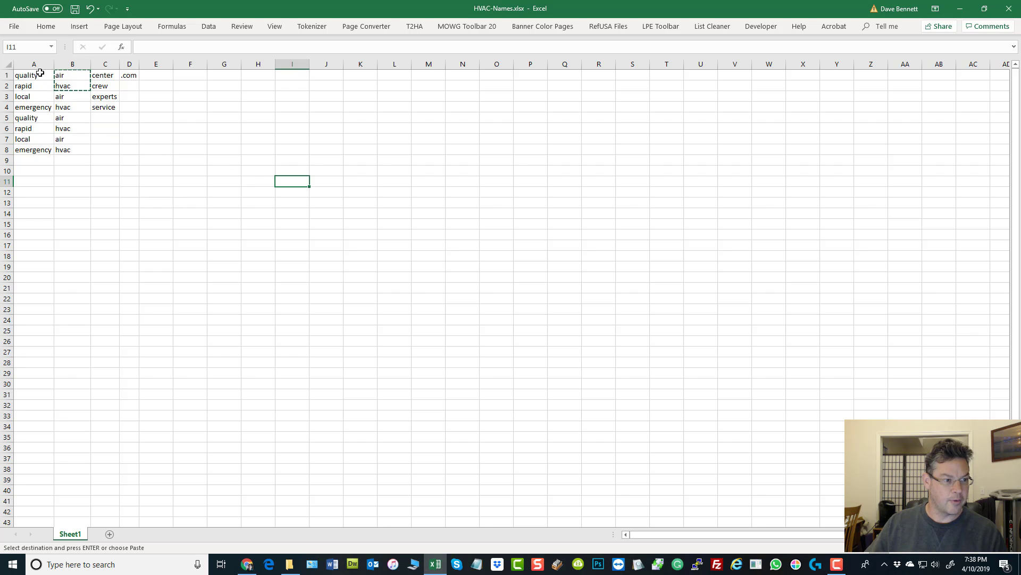
Sort only the words in B1:B8 from A to Z, without expanding the selection to neighbouring columns
{"action": "left_click_drag", "start_coordinate": [33, 75], "coordinate": [32, 150]}
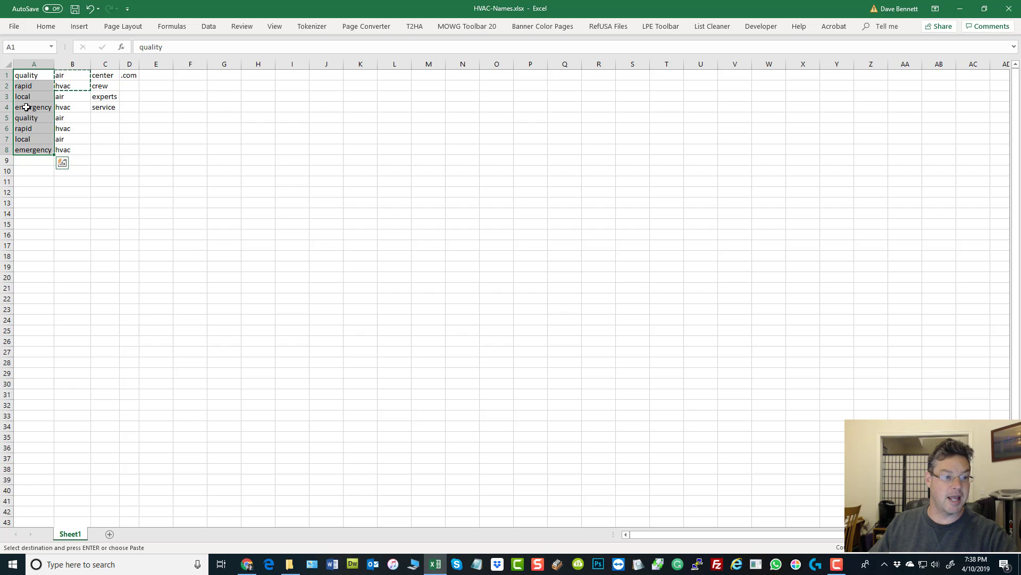
{"action": "left_click_drag", "start_coordinate": [71, 75], "coordinate": [64, 147]}
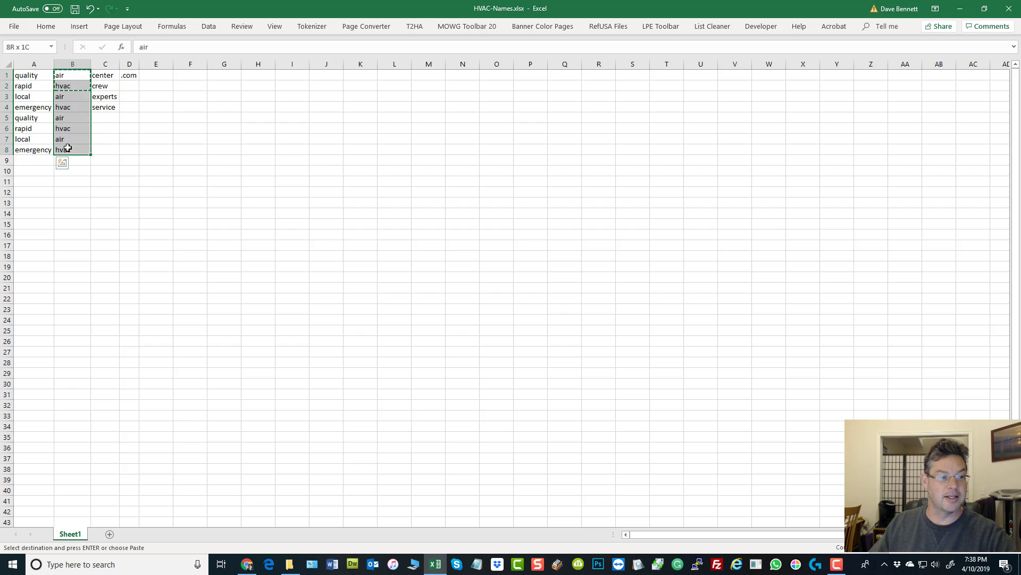
{"action": "right_click", "coordinate": [71, 118]}
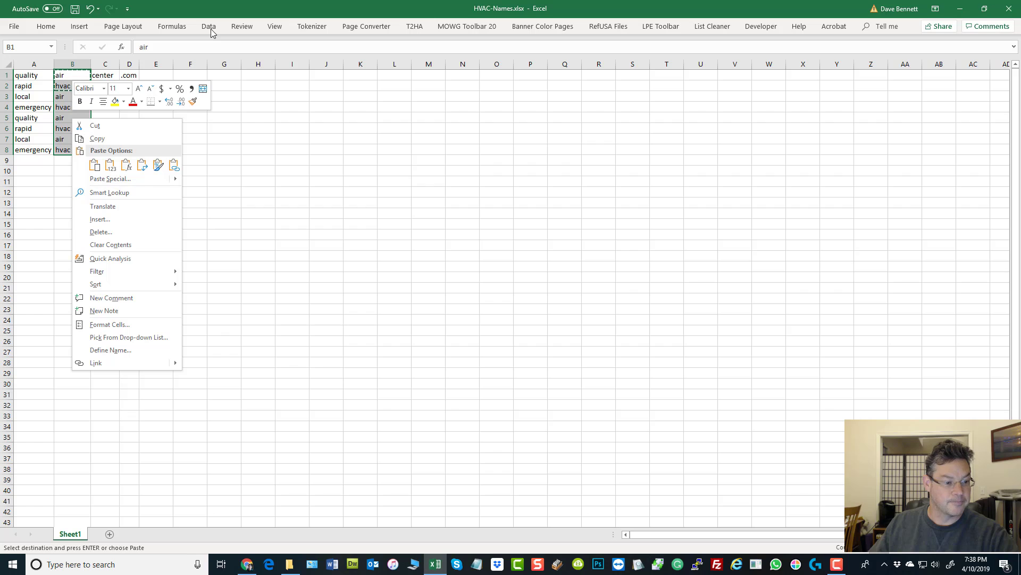
{"action": "mouse_move", "coordinate": [95, 286]}
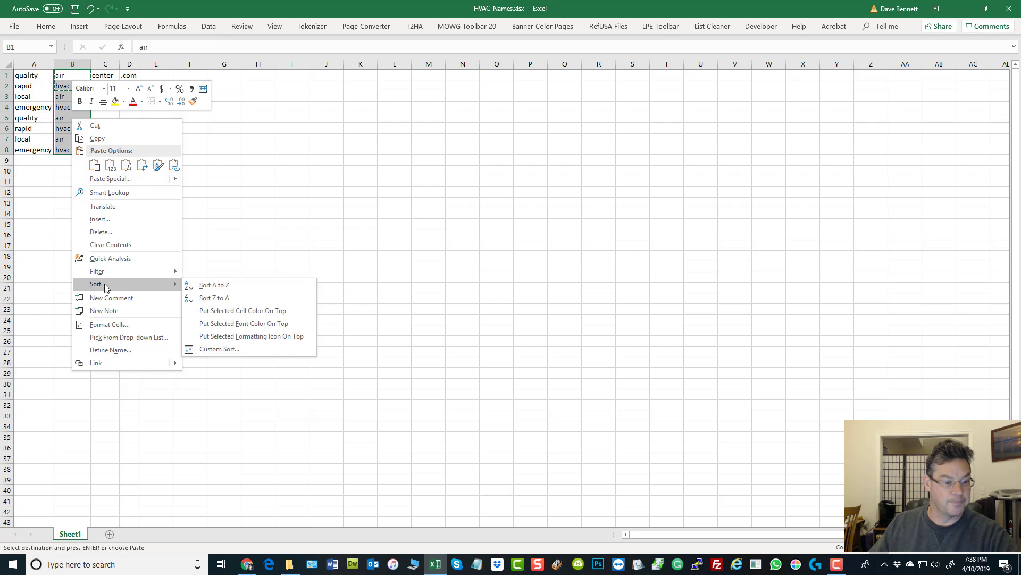
{"action": "left_click", "coordinate": [204, 289]}
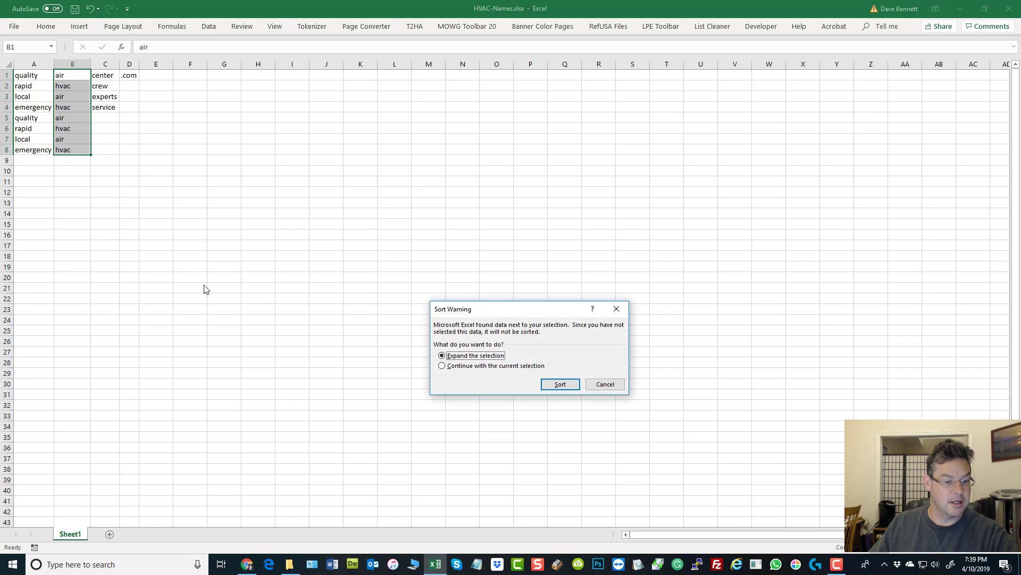
{"action": "left_click", "coordinate": [442, 366]}
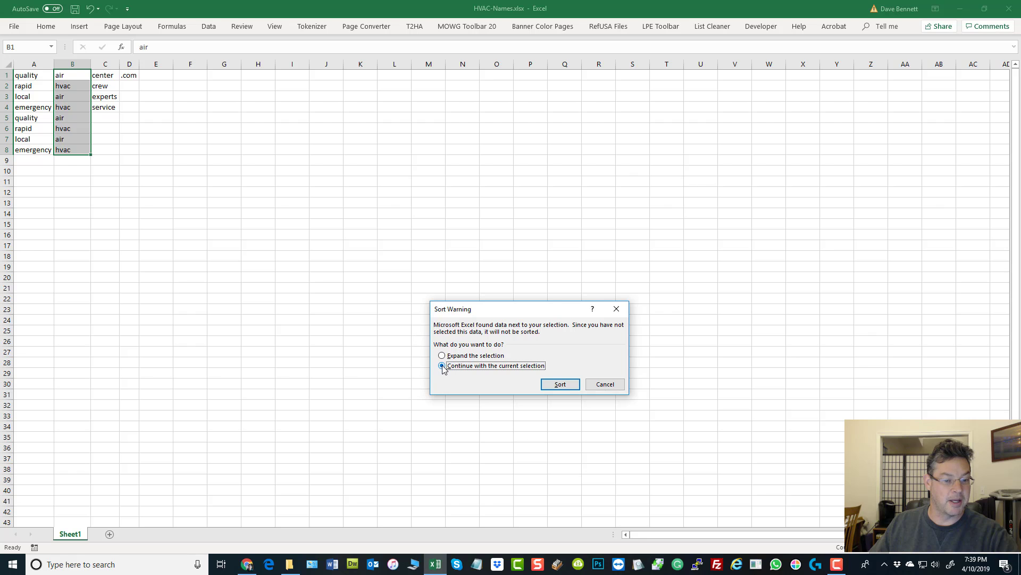
{"action": "left_click", "coordinate": [560, 384]}
{"action": "left_click", "coordinate": [305, 171]}
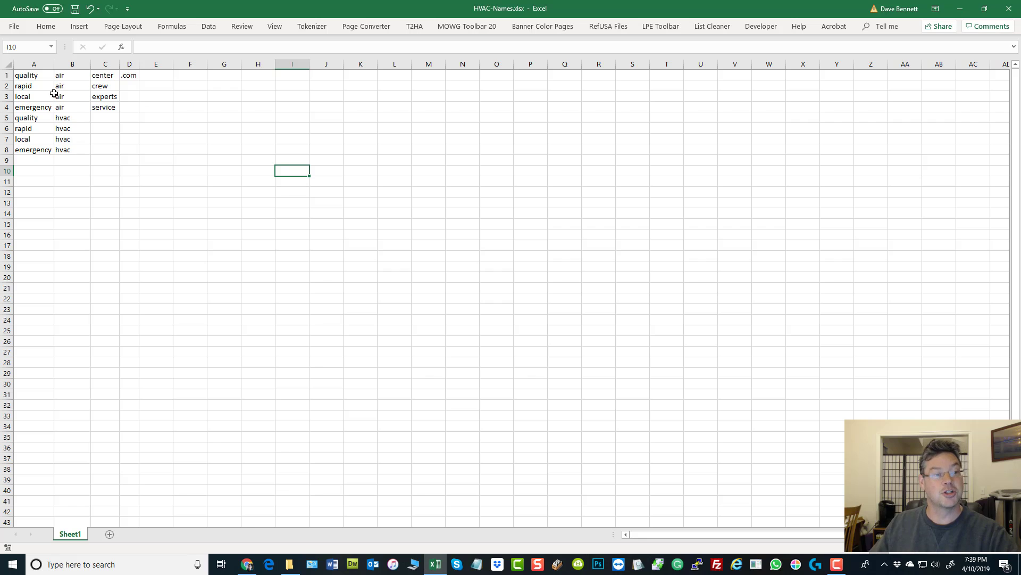
Copy the word pairs in A1:B8 repeatedly down columns A and B to fill rows 9 to 32
{"action": "left_click_drag", "start_coordinate": [34, 75], "coordinate": [70, 155]}
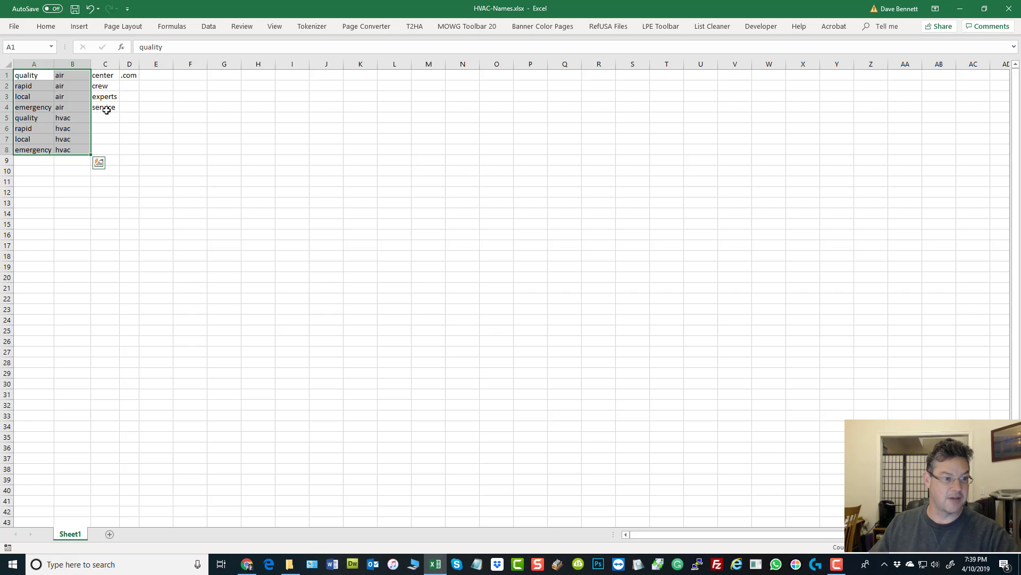
{"action": "key", "text": "ctrl+c"}
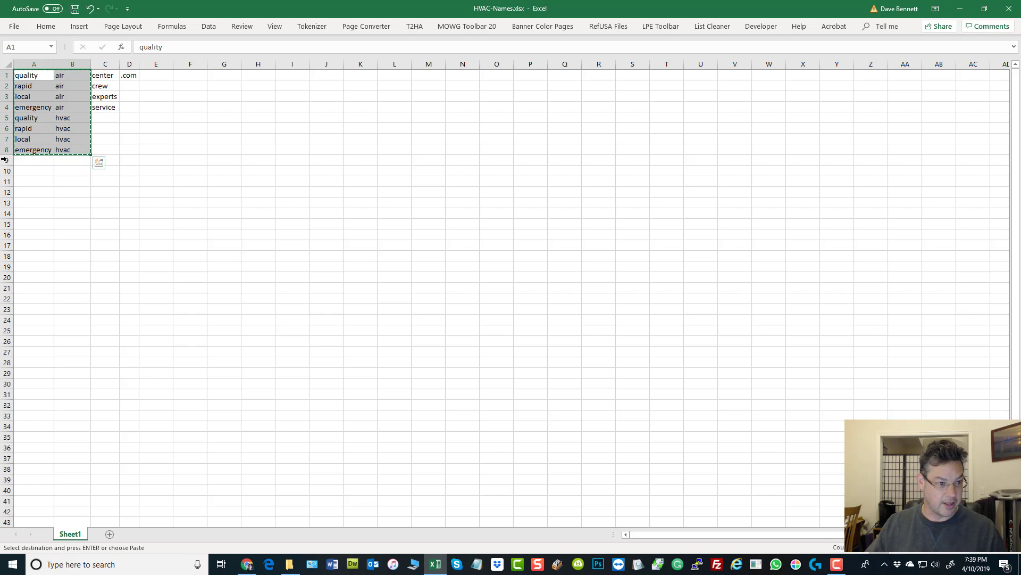
{"action": "left_click", "coordinate": [26, 160]}
{"action": "key", "text": "ctrl+v"}
{"action": "left_click", "coordinate": [28, 244]}
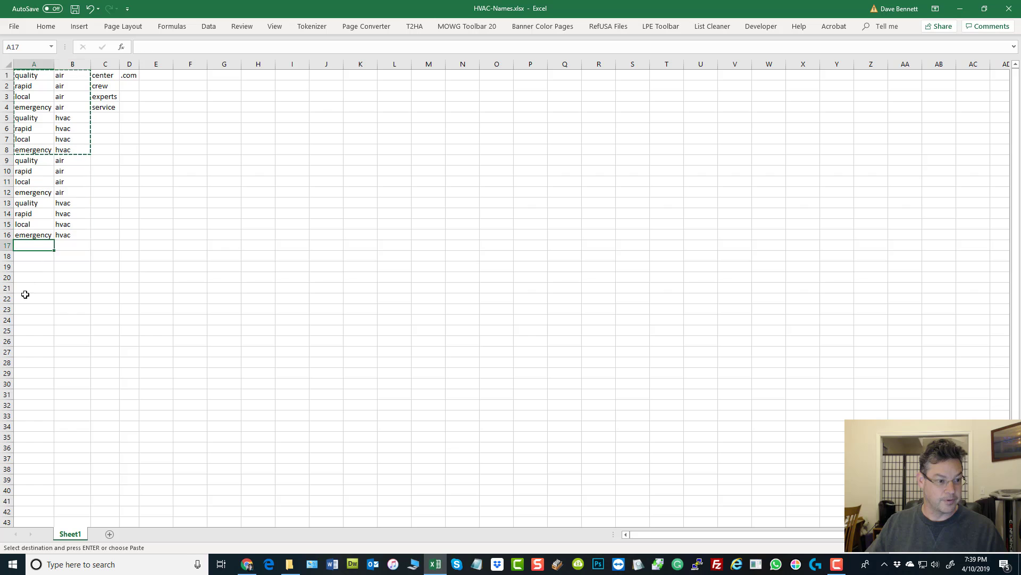
{"action": "key", "text": "ctrl+v"}
{"action": "left_click", "coordinate": [27, 330]}
{"action": "key", "text": "ctrl+v"}
{"action": "left_click", "coordinate": [353, 361]}
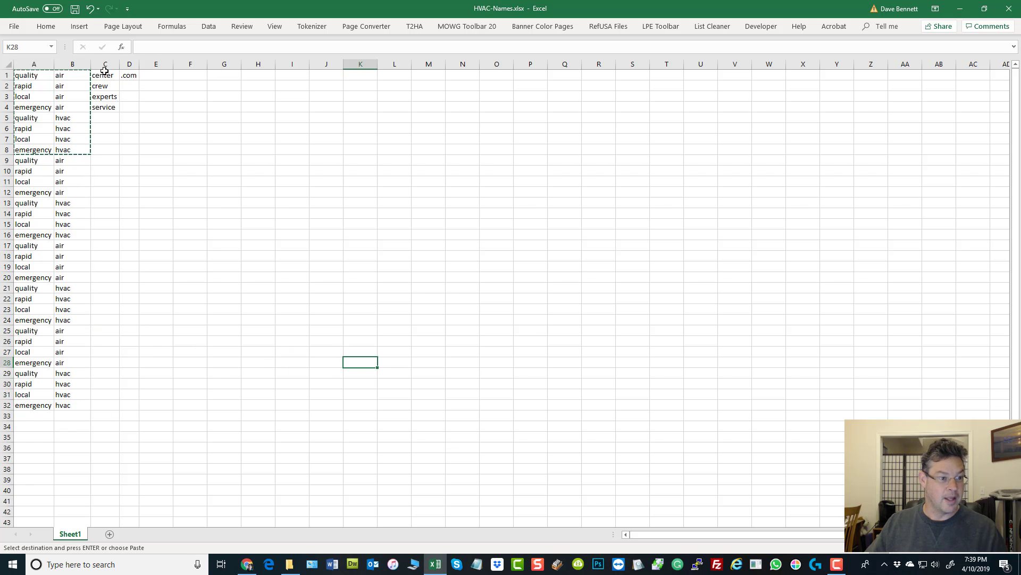
Copy the words center, crew, experts and service from C1:C4 repeatedly down column C to fill C5:C32
{"action": "left_click_drag", "start_coordinate": [105, 71], "coordinate": [113, 109]}
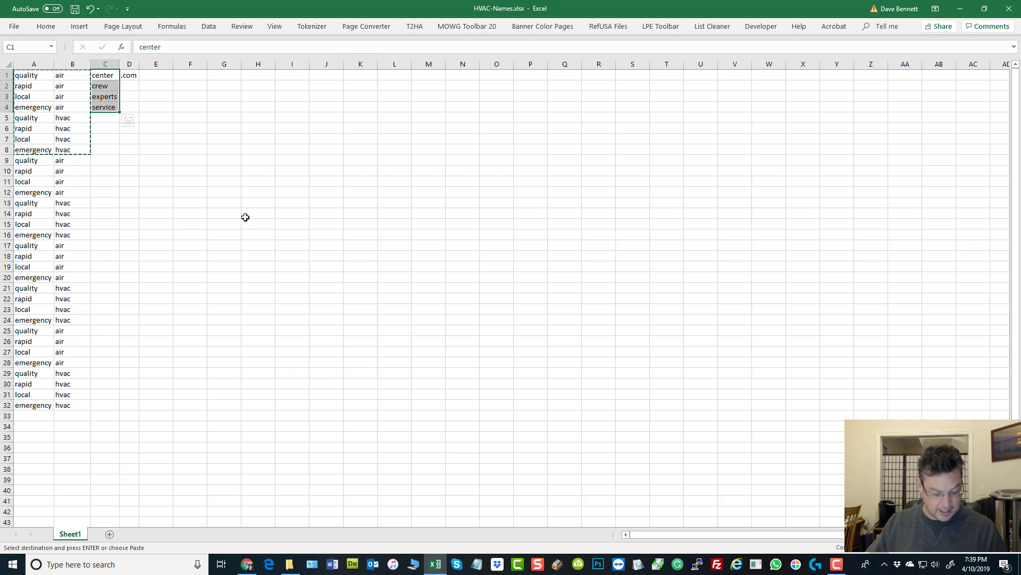
{"action": "key", "text": "ctrl+c"}
{"action": "left_click", "coordinate": [104, 119]}
{"action": "key", "text": "ctrl+v"}
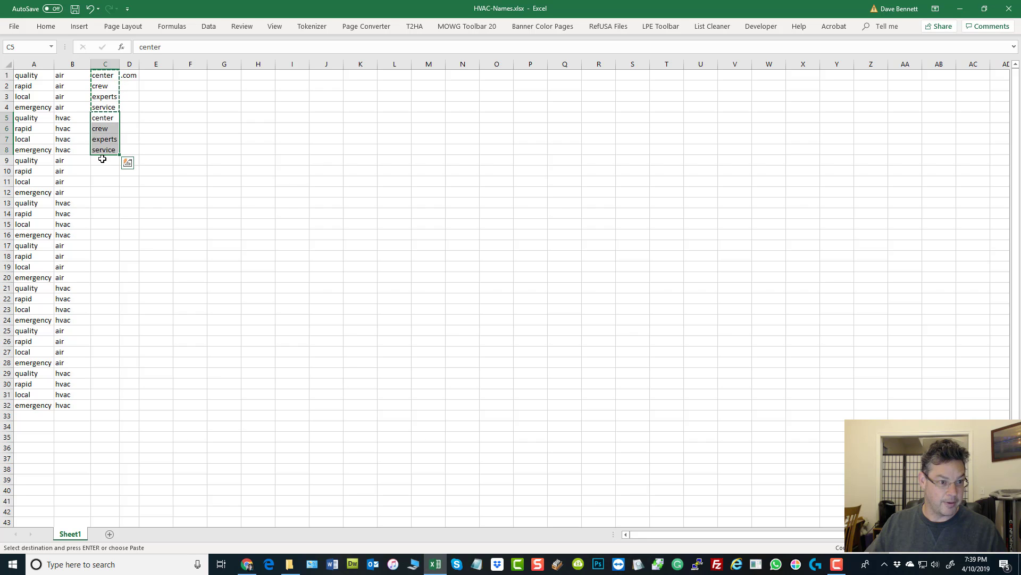
{"action": "left_click", "coordinate": [102, 158]}
{"action": "key", "text": "ctrl+v"}
{"action": "left_click", "coordinate": [102, 203]}
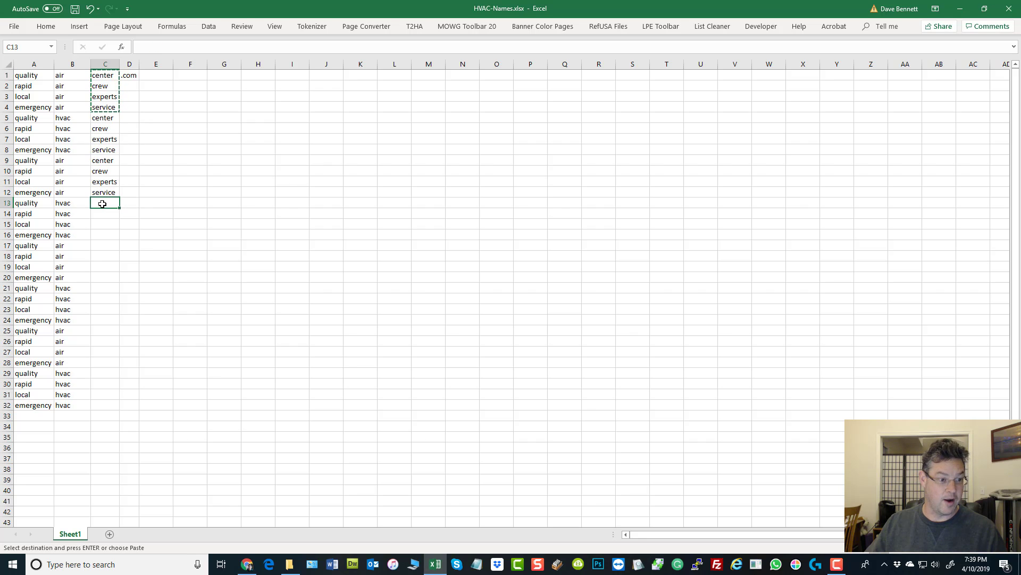
{"action": "key", "text": "ctrl+v"}
{"action": "left_click_drag", "start_coordinate": [103, 75], "coordinate": [104, 237]}
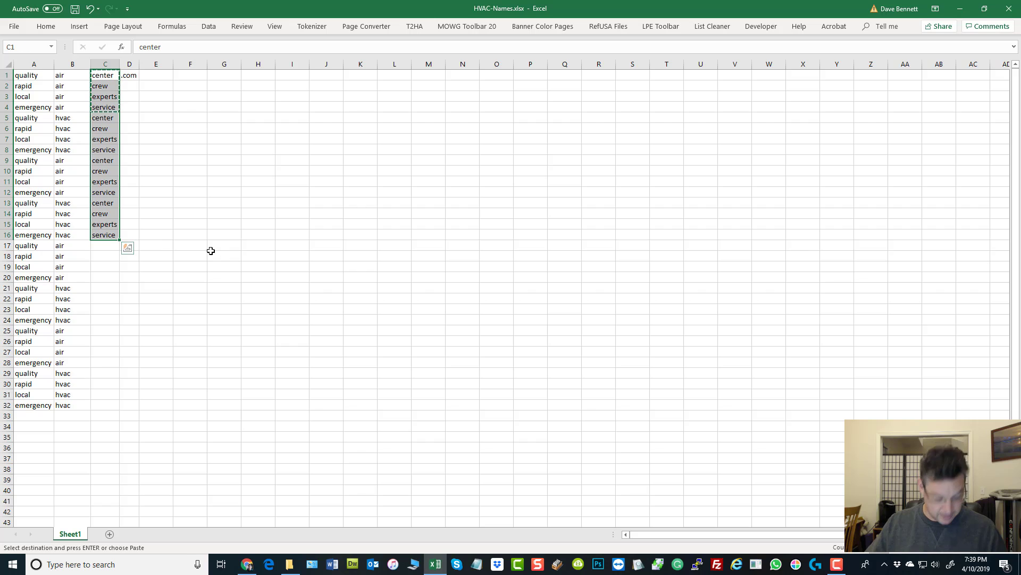
{"action": "key", "text": "ctrl+c"}
{"action": "left_click", "coordinate": [101, 247]}
{"action": "key", "text": "ctrl+v"}
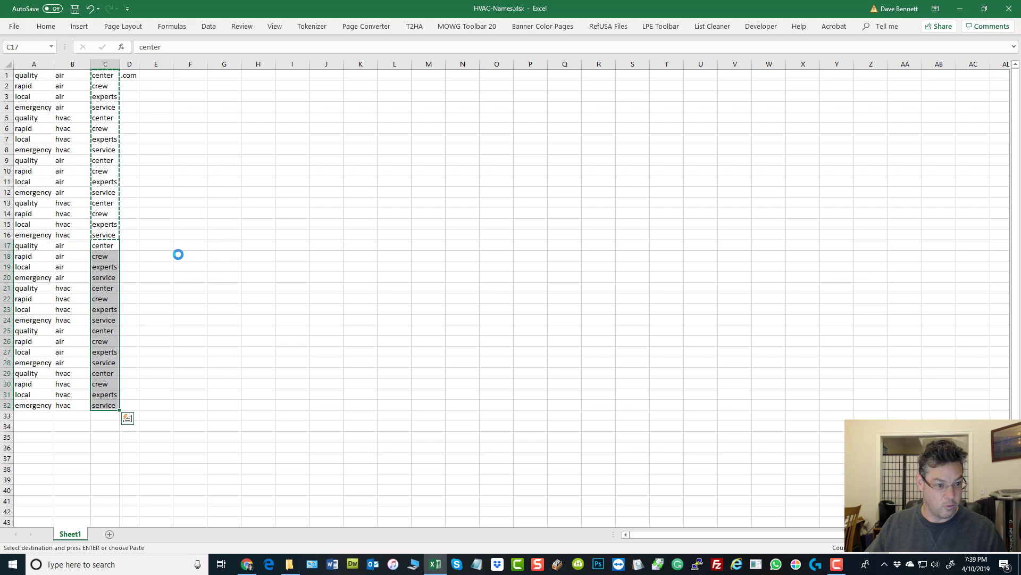
{"action": "left_click", "coordinate": [257, 320]}
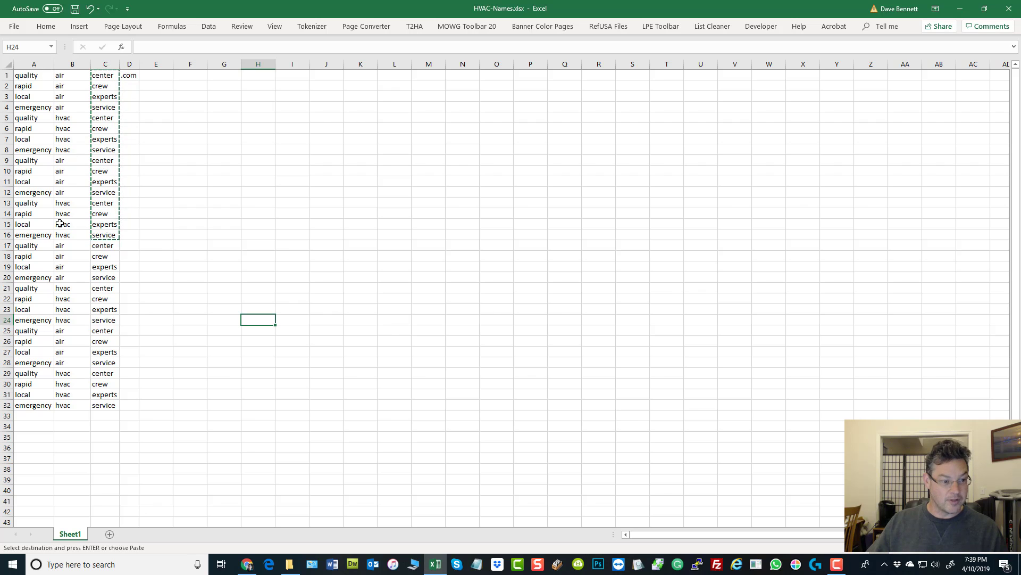
Sort only the words in C1:C32 from A to Z, without expanding the selection to neighbouring columns
{"action": "left_click", "coordinate": [105, 65]}
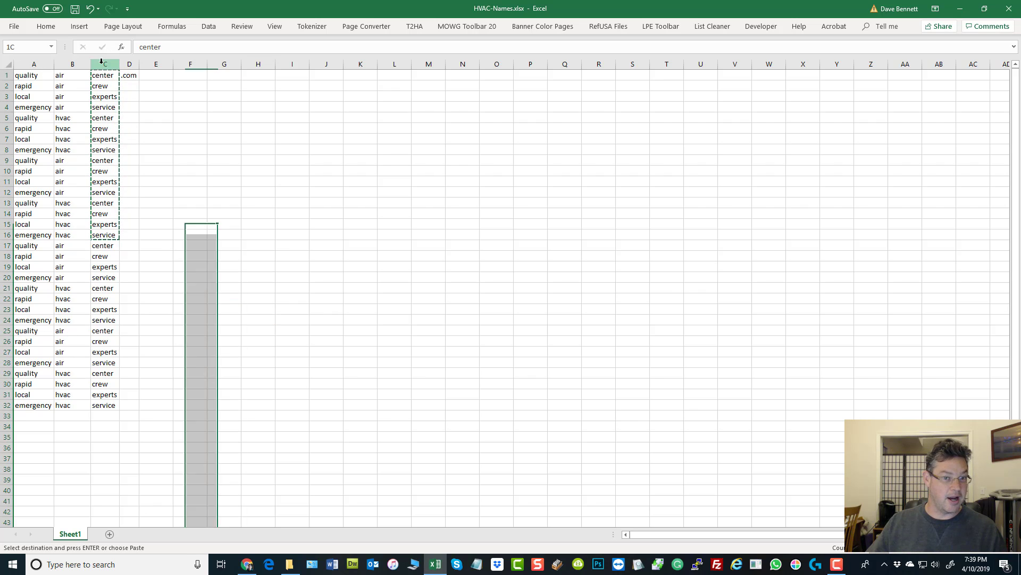
{"action": "left_click_drag", "start_coordinate": [112, 240], "coordinate": [105, 405]}
{"action": "right_click", "coordinate": [100, 106]}
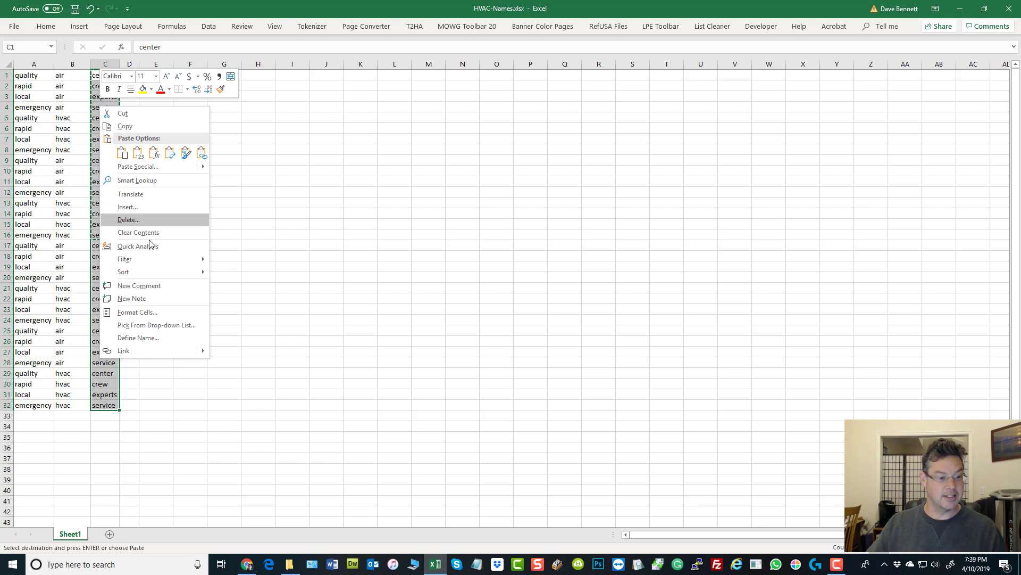
{"action": "mouse_move", "coordinate": [172, 273]}
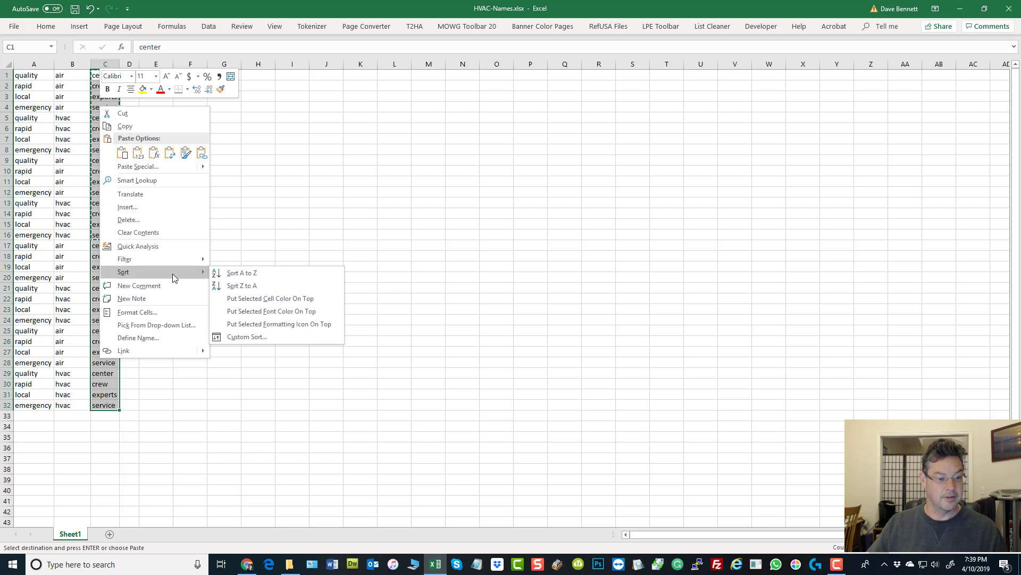
{"action": "left_click", "coordinate": [273, 276]}
{"action": "left_click", "coordinate": [472, 366]}
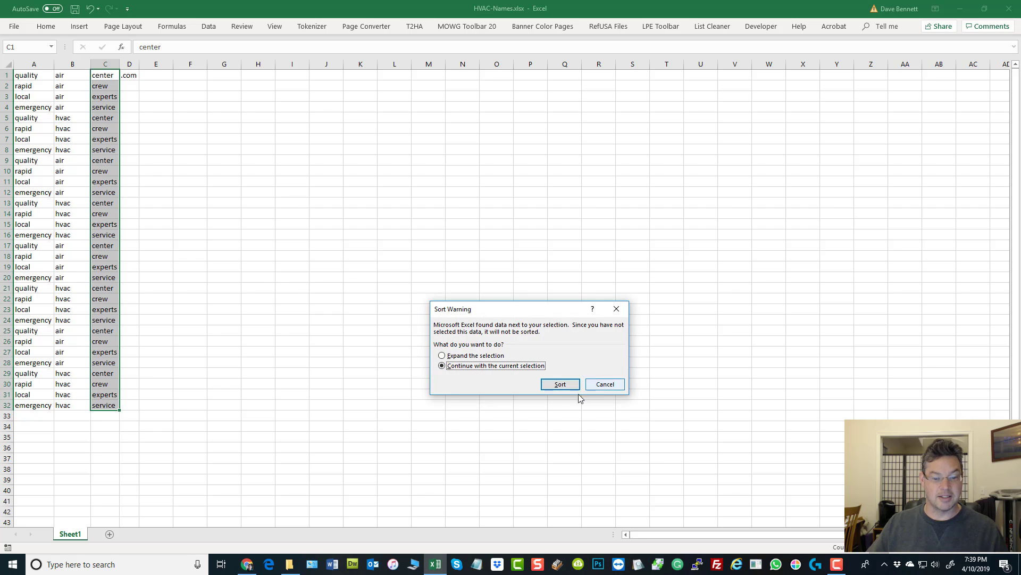
{"action": "left_click", "coordinate": [560, 384]}
{"action": "left_click", "coordinate": [565, 212]}
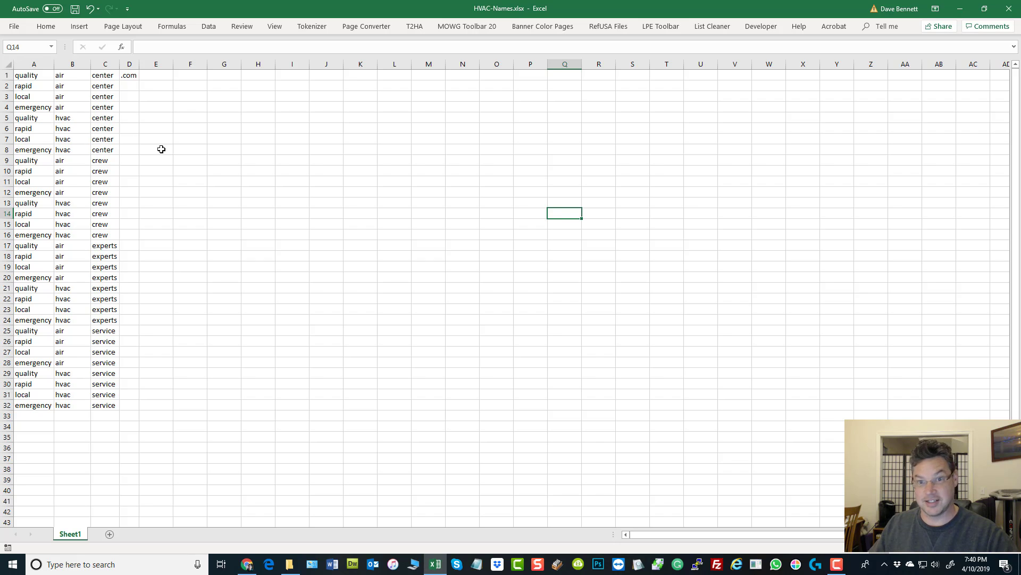
Fill the .com extension from D1 down to D32
{"action": "left_click", "coordinate": [134, 76]}
{"action": "left_click_drag", "start_coordinate": [140, 82], "coordinate": [134, 408]}
{"action": "left_click", "coordinate": [456, 423]}
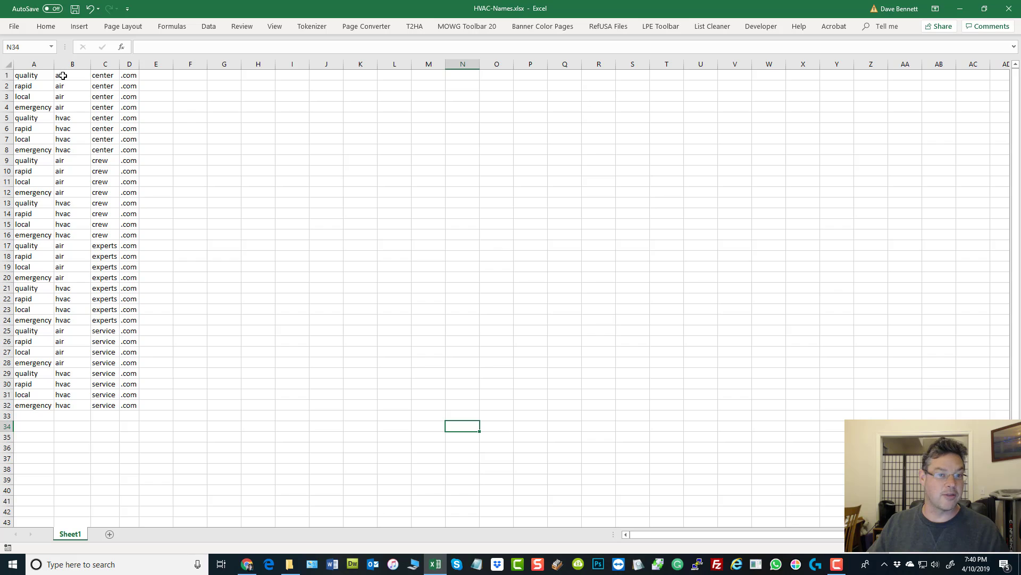
Enter the formula =A1&"-"&B1&"-"&C1&D1 in E1 to join the name parts with hyphens
{"action": "left_click", "coordinate": [158, 78]}
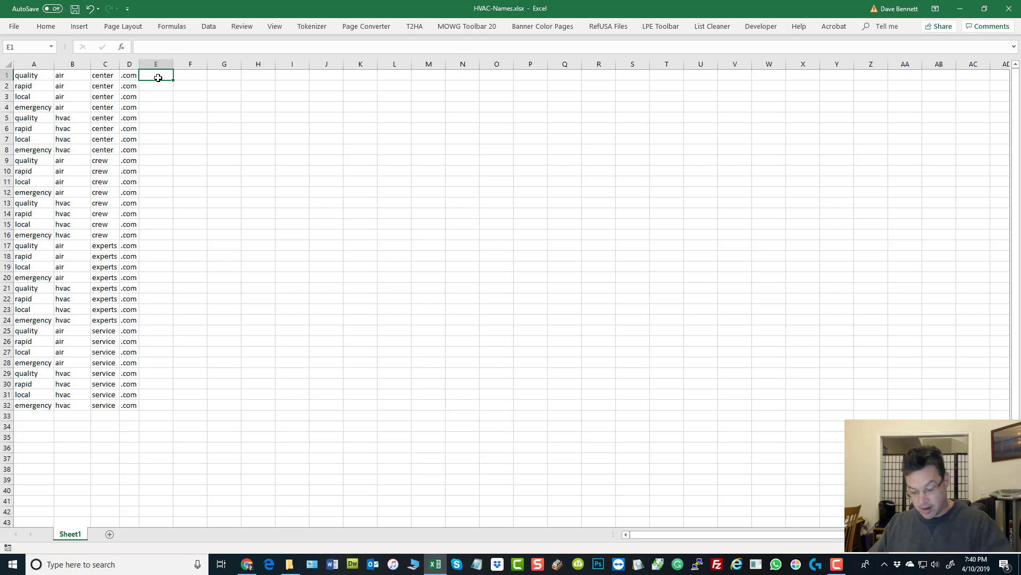
{"action": "type", "text": "="}
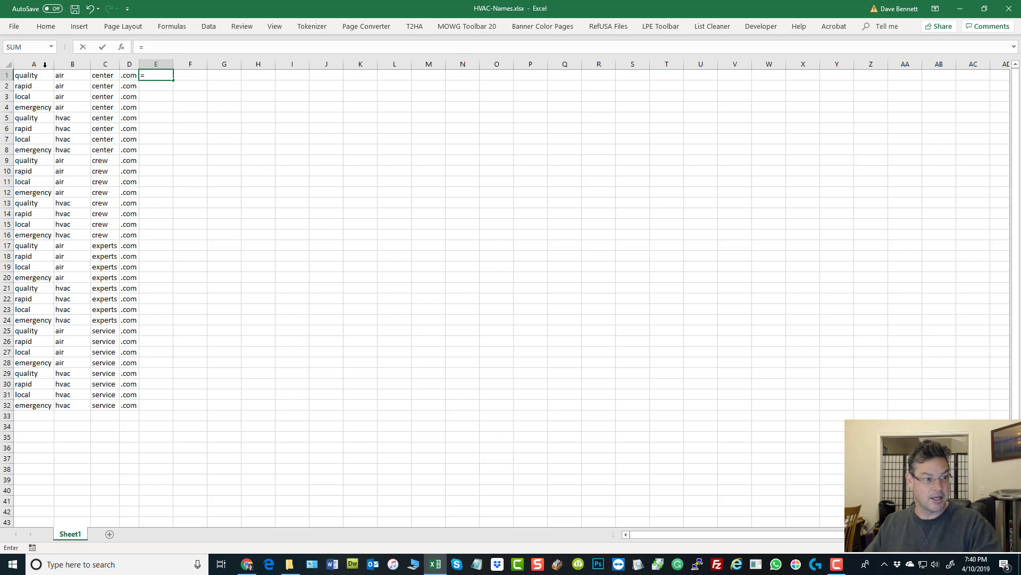
{"action": "left_click", "coordinate": [27, 76]}
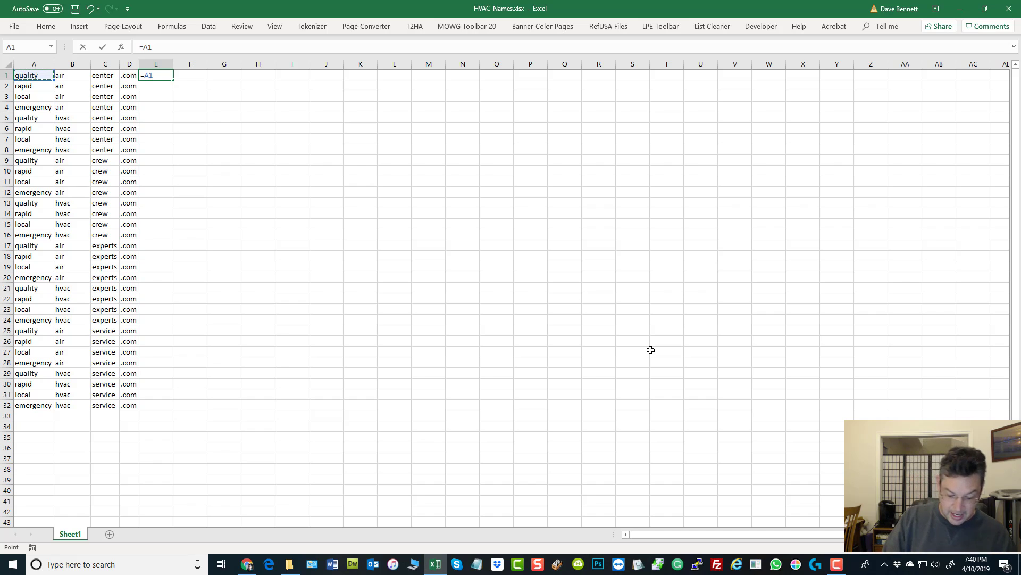
{"action": "type", "text": "&\"-"}
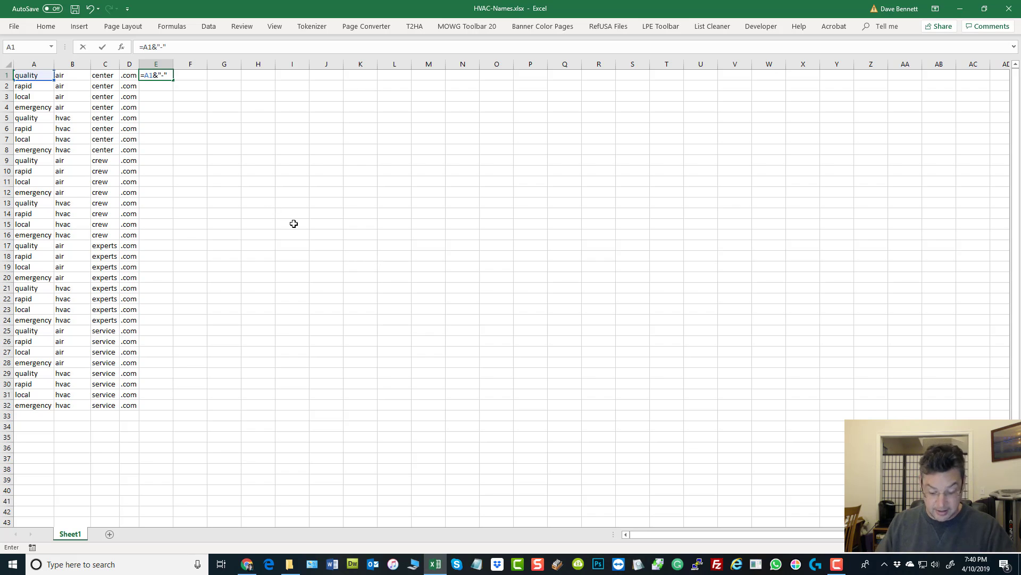
{"action": "type", "text": "&"}
{"action": "left_click", "coordinate": [74, 76]}
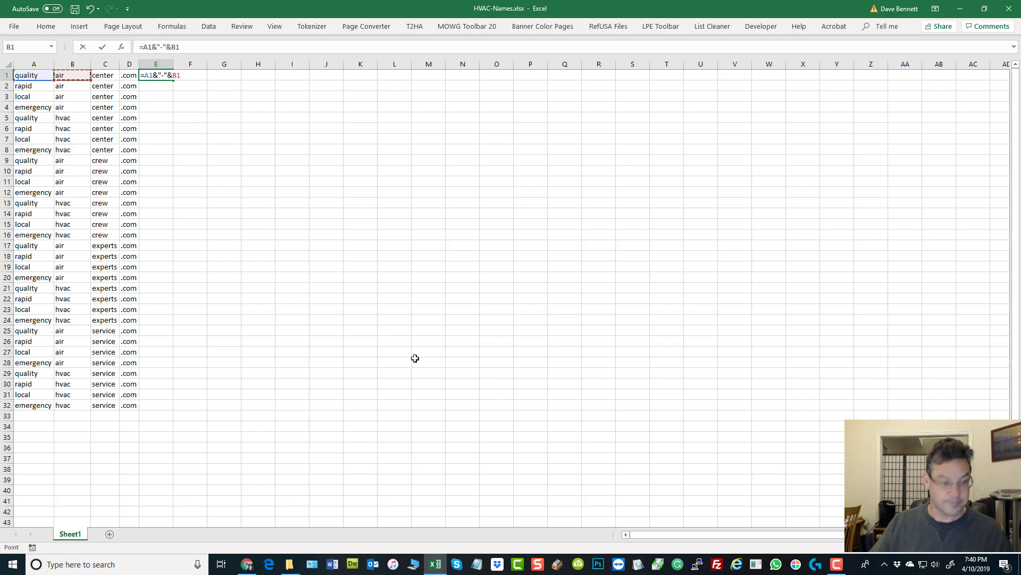
{"action": "type", "text": "&\"-\"&"}
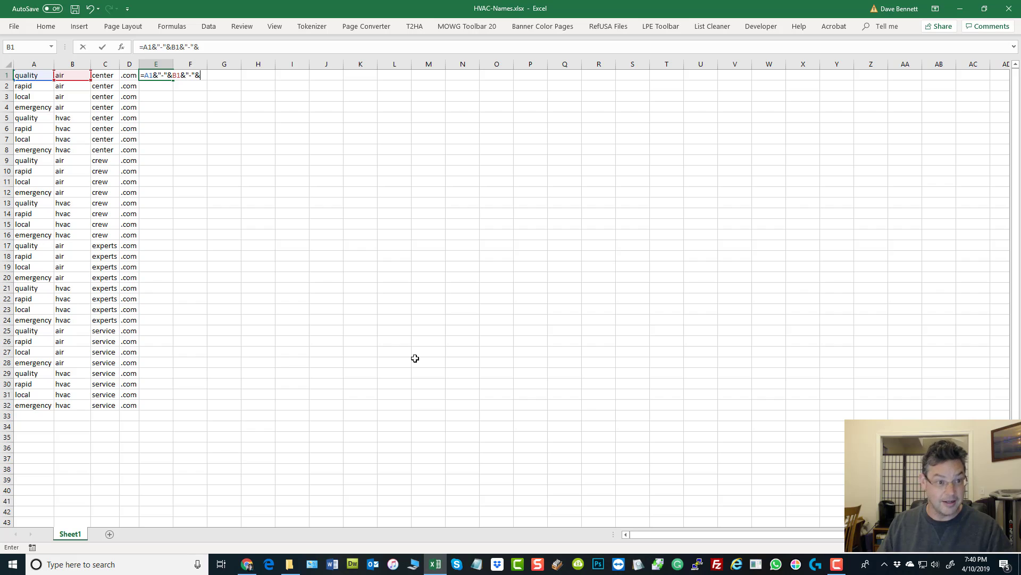
{"action": "left_click", "coordinate": [104, 75]}
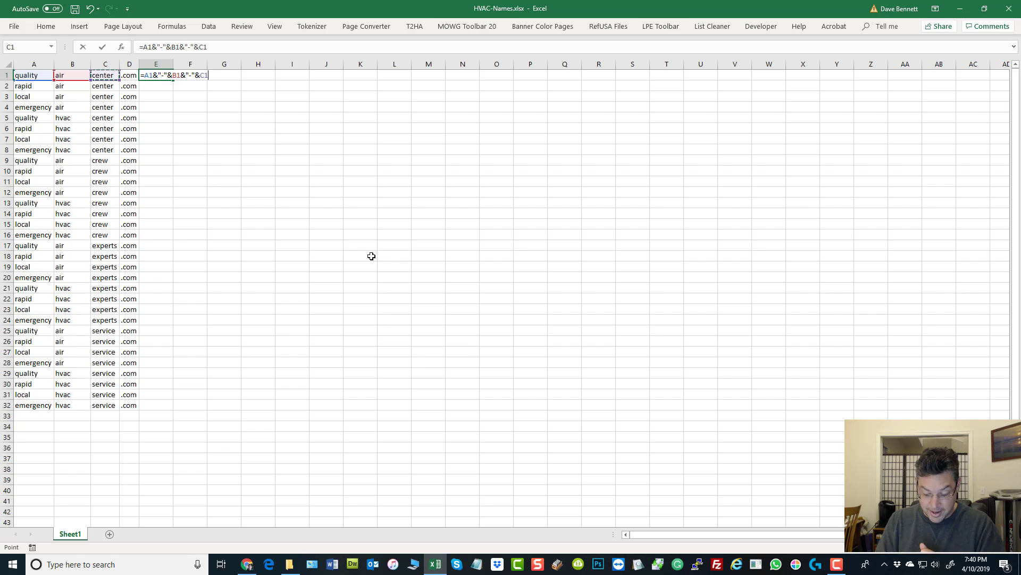
{"action": "type", "text": "&"}
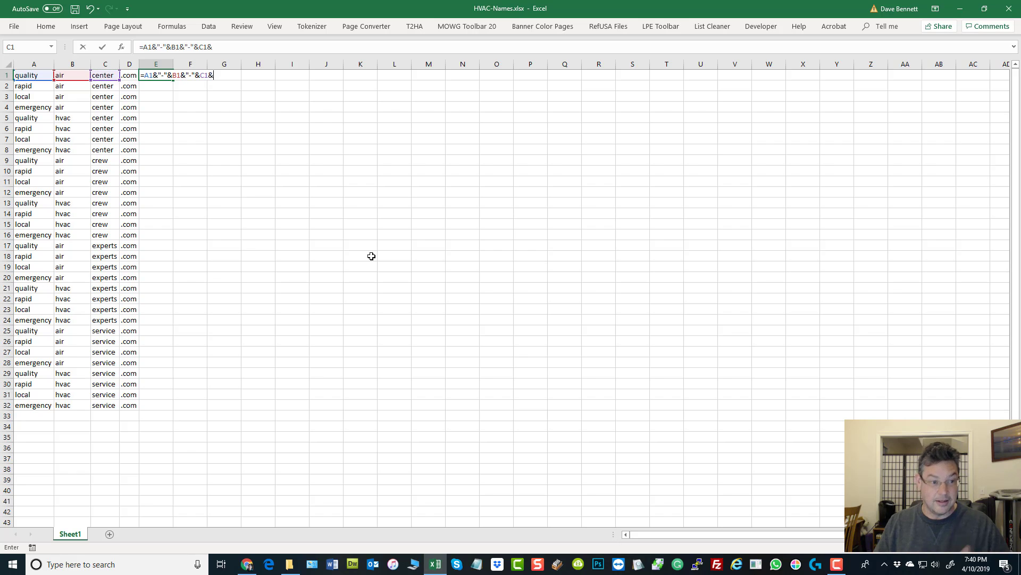
{"action": "left_click", "coordinate": [127, 78]}
{"action": "left_click", "coordinate": [102, 46]}
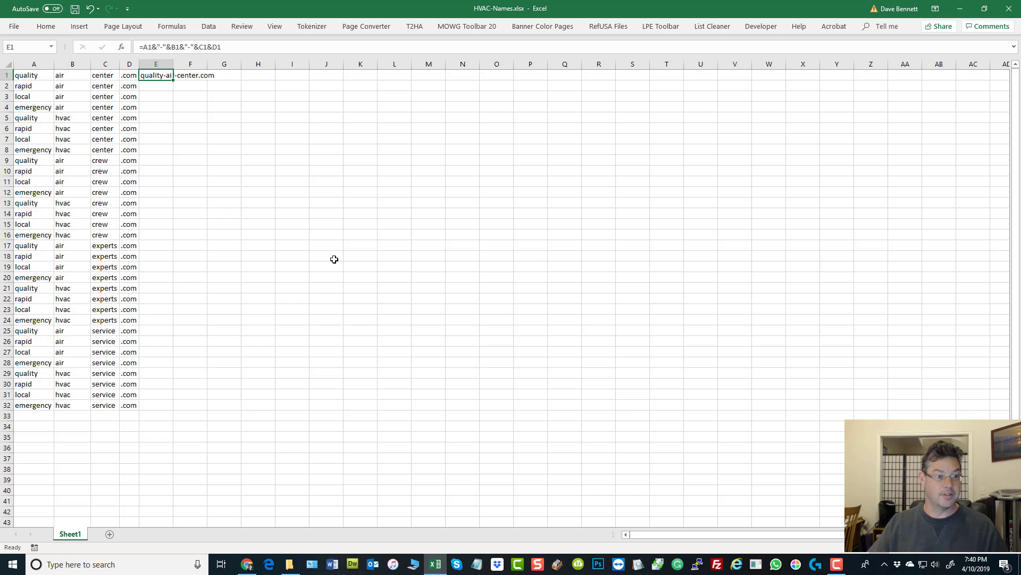
Fill the E1 formula down to E32 and autofit column E to the full domain names
{"action": "double_click", "coordinate": [173, 63]}
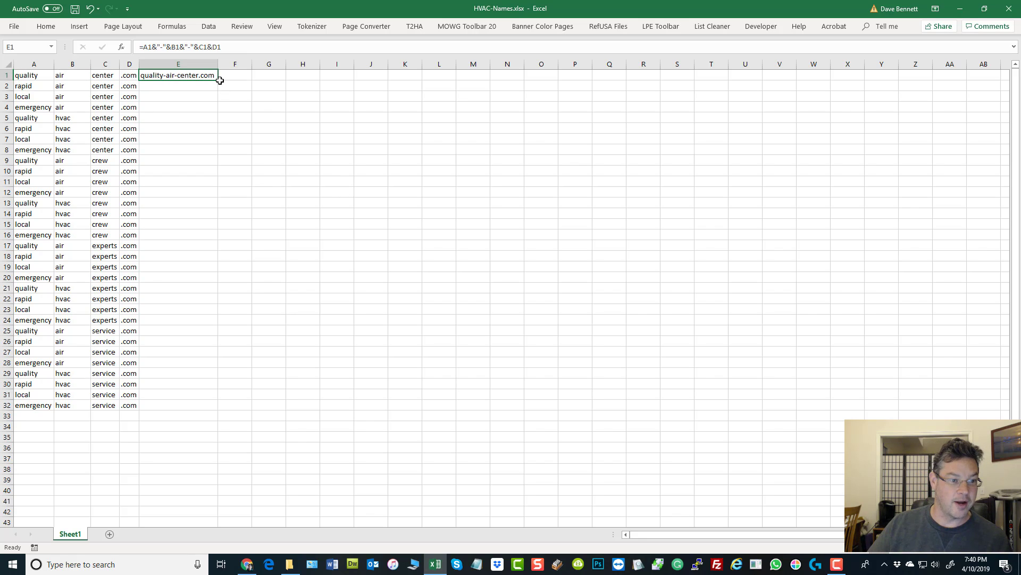
{"action": "left_click_drag", "start_coordinate": [218, 82], "coordinate": [220, 410]}
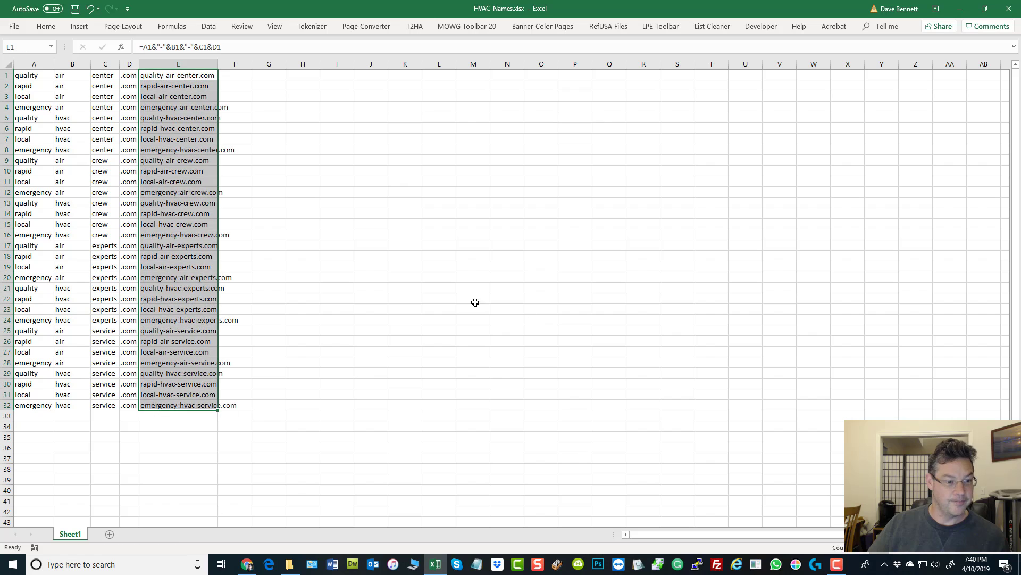
{"action": "double_click", "coordinate": [218, 64]}
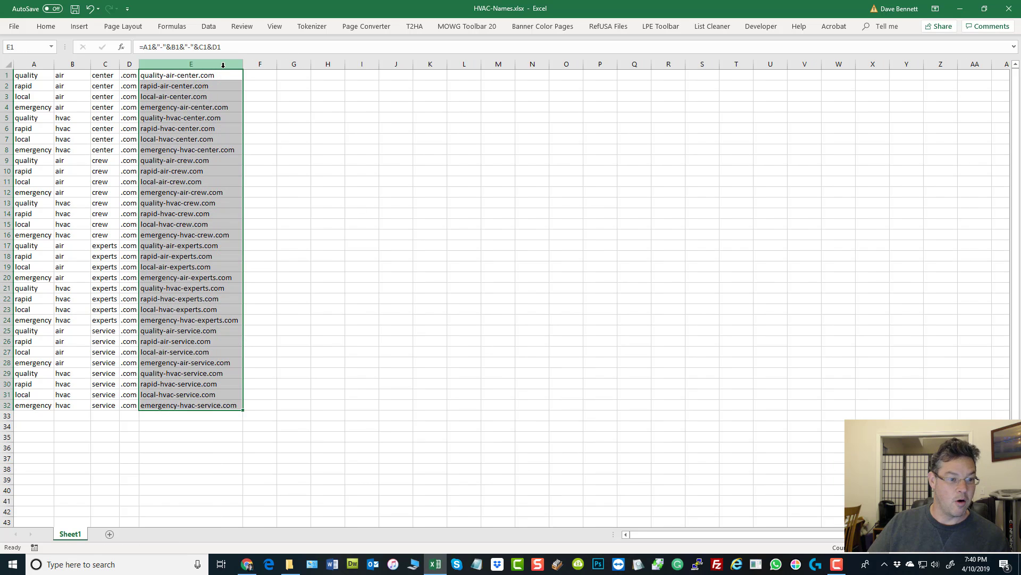
Replace the formulas in E1:E32 with their plain values by copying the range and pasting values over it
{"action": "scroll", "coordinate": [308, 212], "scroll_direction": "down", "scroll_amount": 1}
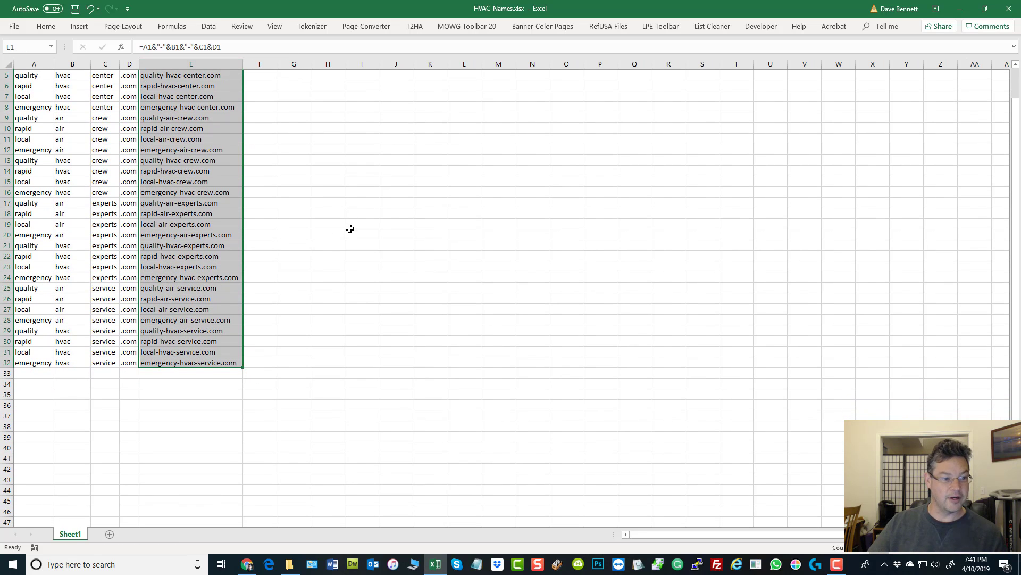
{"action": "scroll", "coordinate": [210, 212], "scroll_direction": "up", "scroll_amount": 1}
{"action": "left_click", "coordinate": [361, 194]}
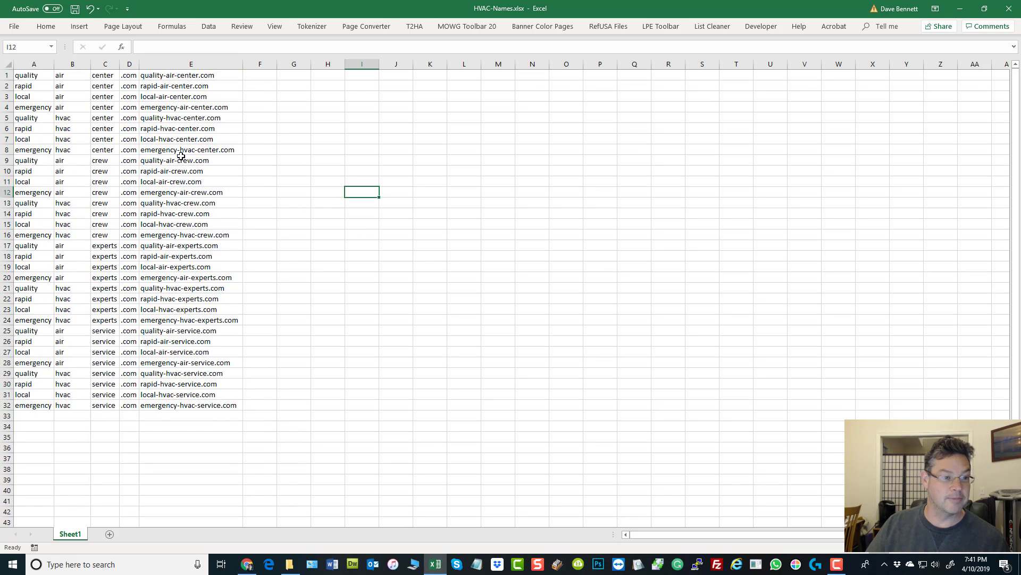
{"action": "left_click_drag", "start_coordinate": [171, 76], "coordinate": [169, 406]}
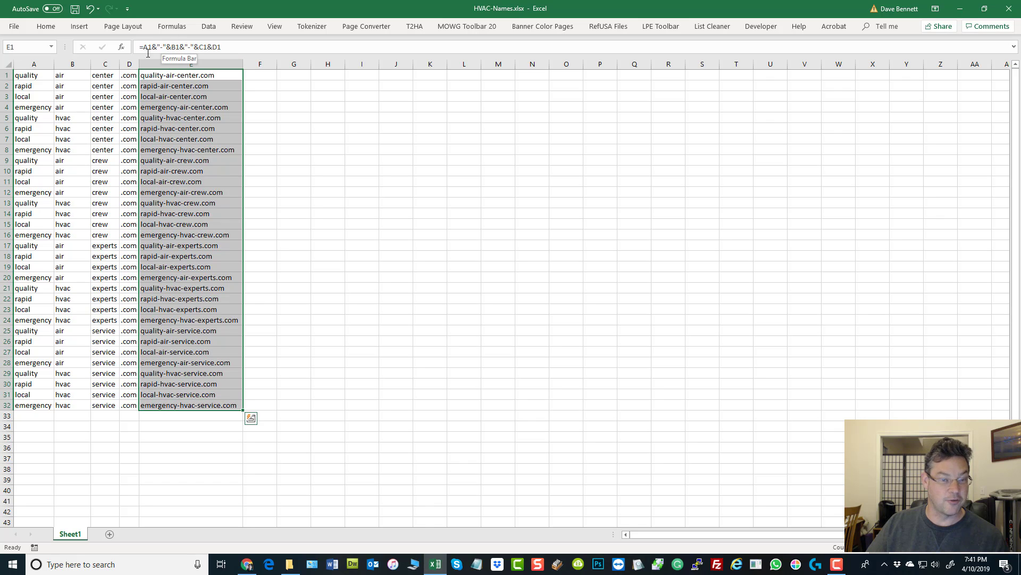
{"action": "right_click", "coordinate": [180, 95]}
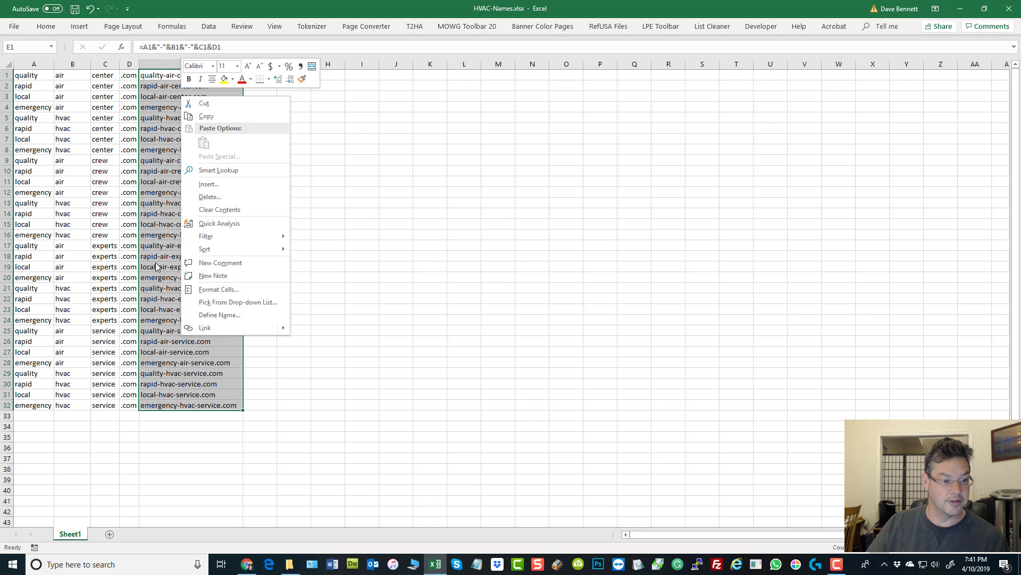
{"action": "left_click", "coordinate": [206, 116]}
{"action": "right_click", "coordinate": [187, 96]}
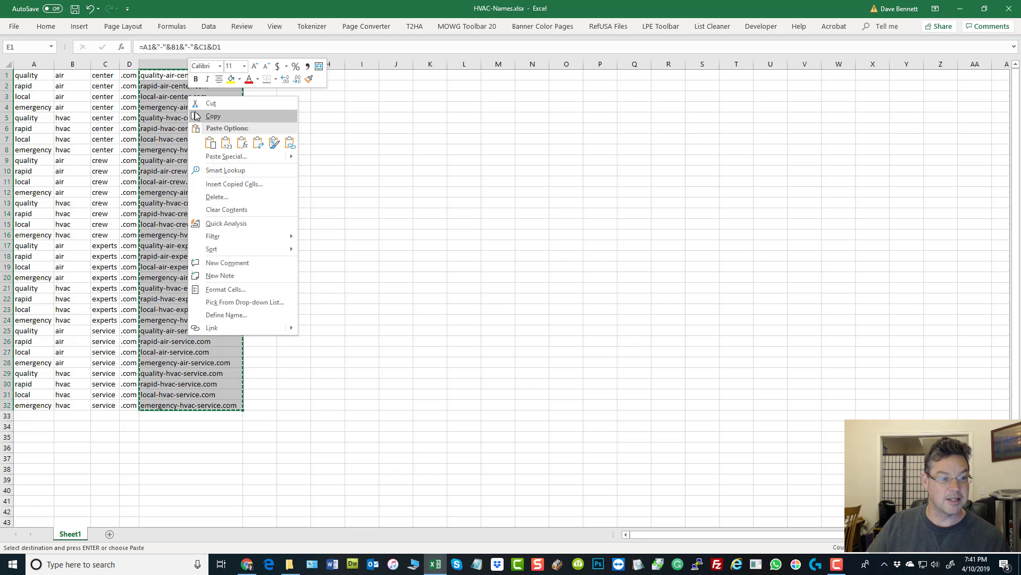
{"action": "left_click", "coordinate": [226, 143]}
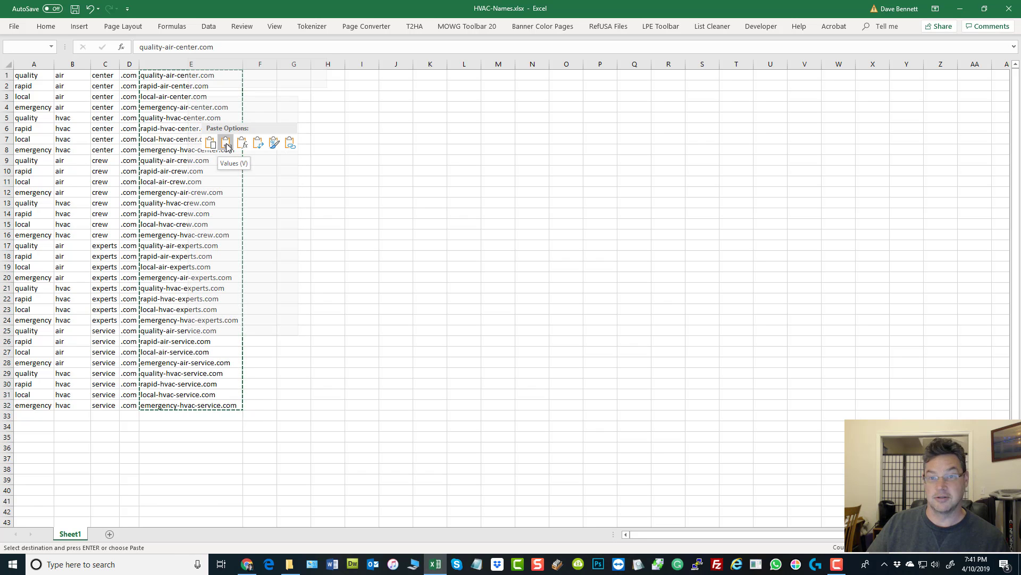
{"action": "left_click", "coordinate": [458, 178]}
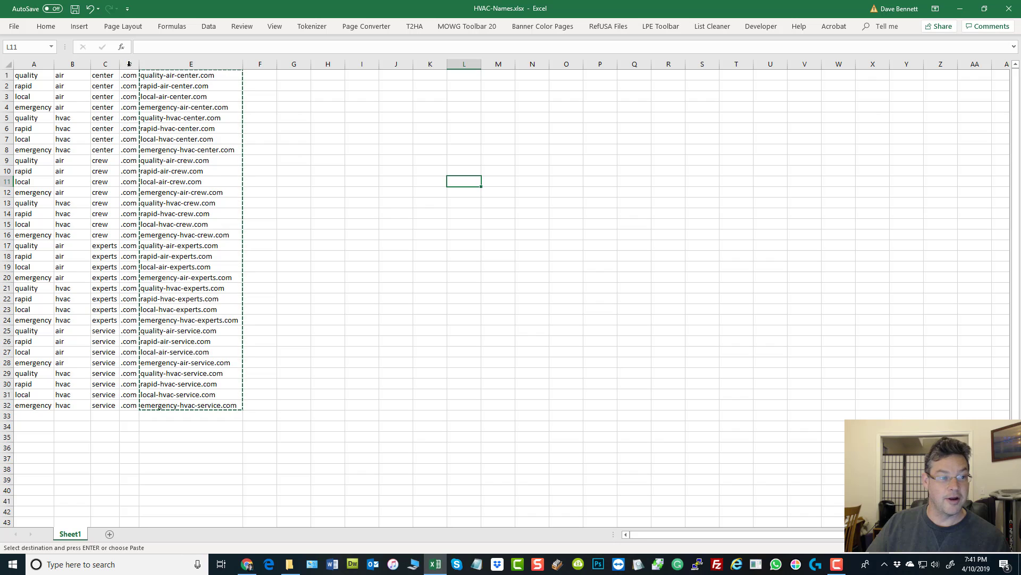
Delete columns A through D so only the full domain names are left on the sheet
{"action": "left_click_drag", "start_coordinate": [130, 64], "coordinate": [16, 66]}
{"action": "right_click", "coordinate": [31, 108]}
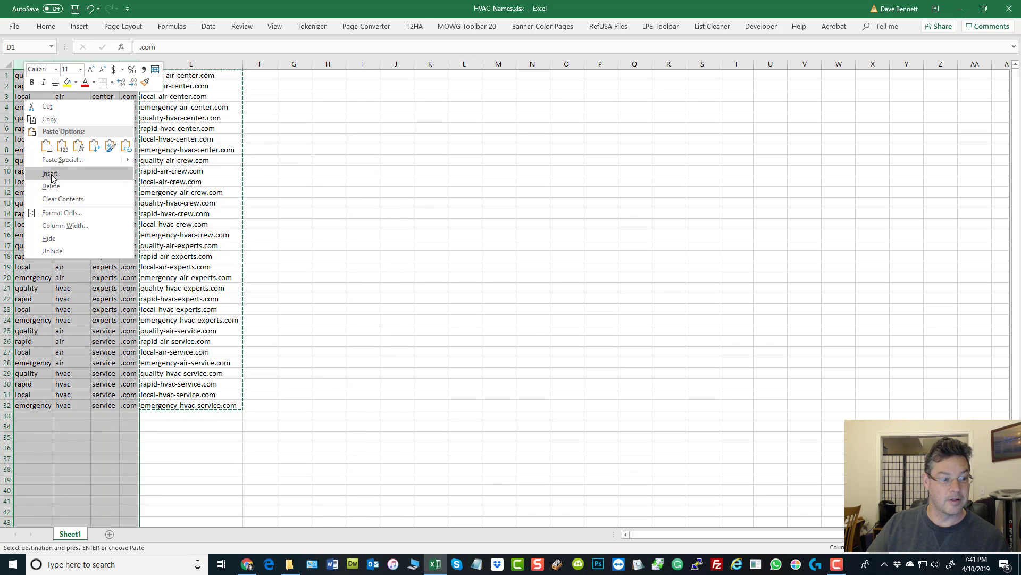
{"action": "left_click", "coordinate": [48, 190]}
{"action": "left_click", "coordinate": [417, 257]}
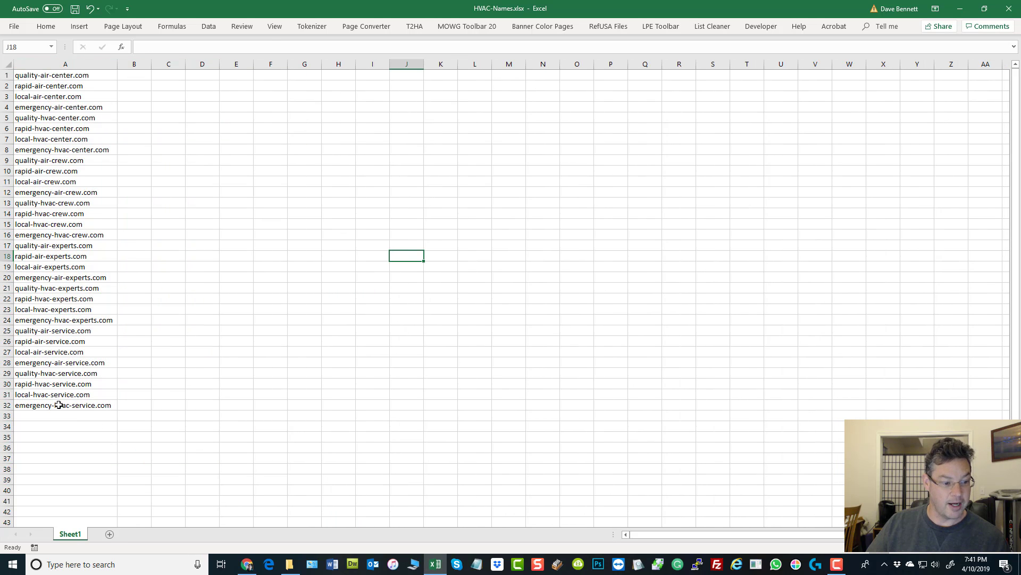
Copy the domain names from A1:A32 into GoDaddy's Bulk Registration box in Chrome and run the availability search
{"action": "left_click_drag", "start_coordinate": [58, 405], "coordinate": [58, 75]}
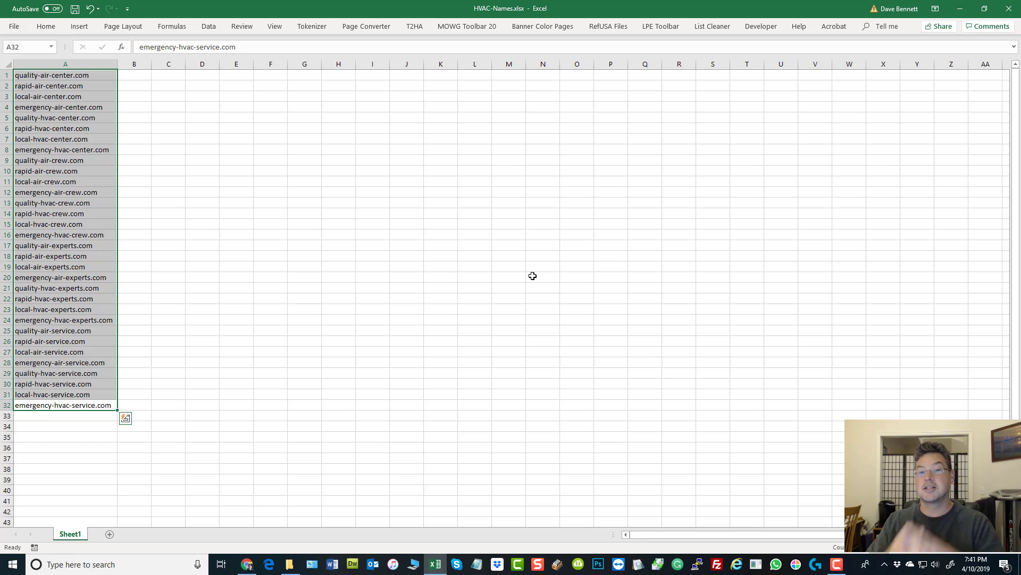
{"action": "right_click", "coordinate": [77, 138]}
{"action": "left_click", "coordinate": [92, 161]}
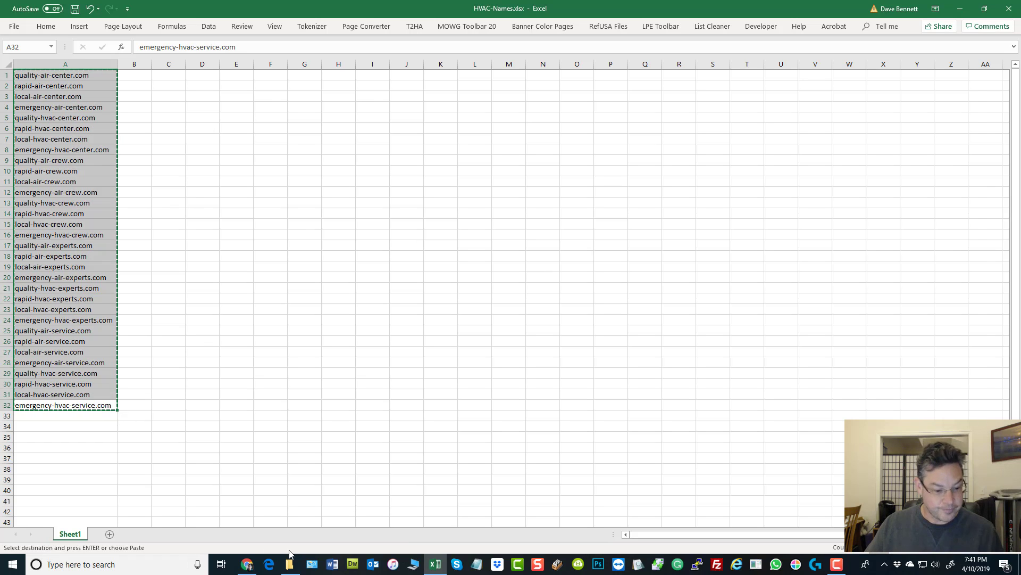
{"action": "left_click", "coordinate": [247, 564]}
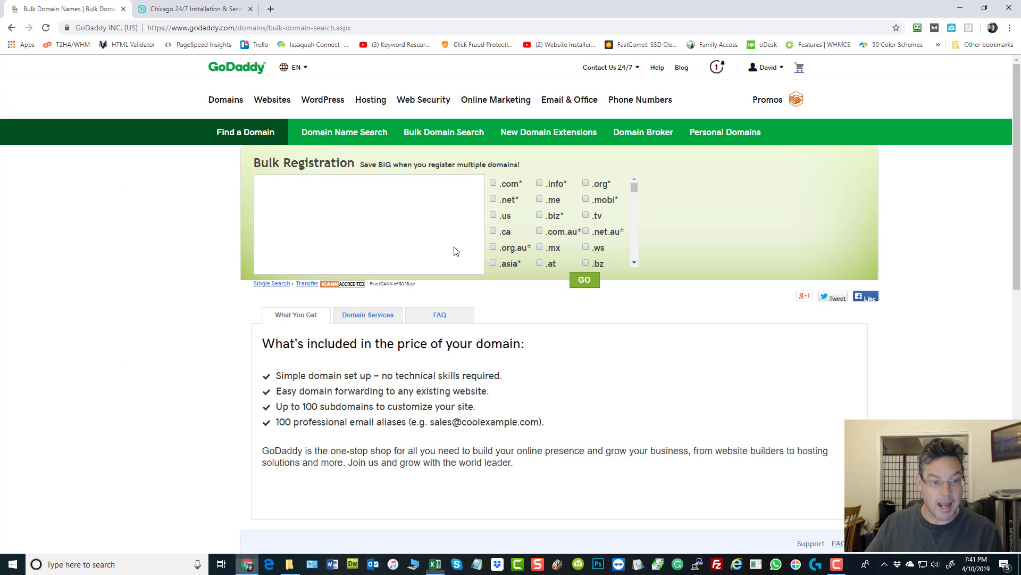
{"action": "right_click", "coordinate": [318, 199]}
{"action": "left_click", "coordinate": [356, 276]}
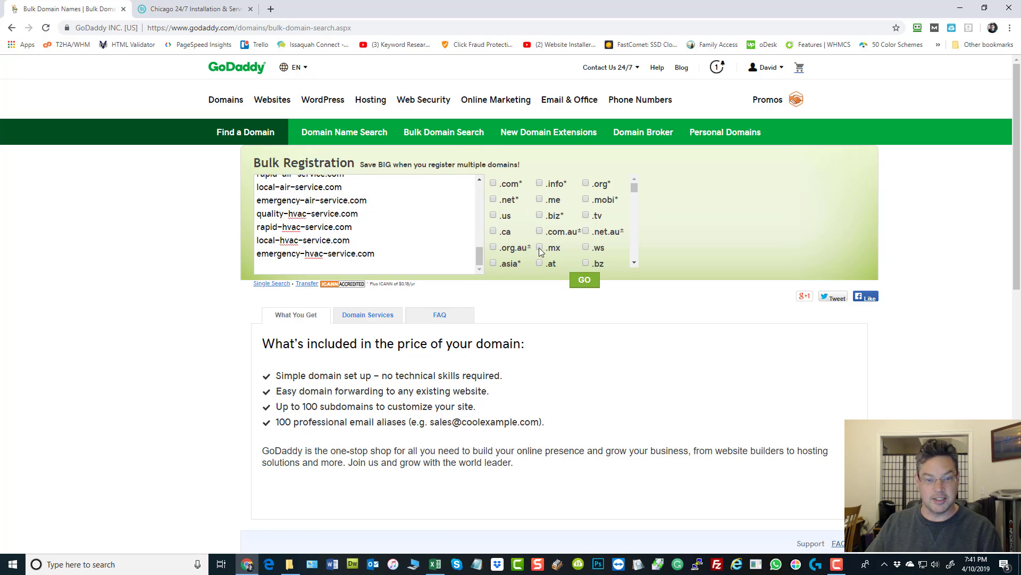
{"action": "left_click", "coordinate": [585, 286]}
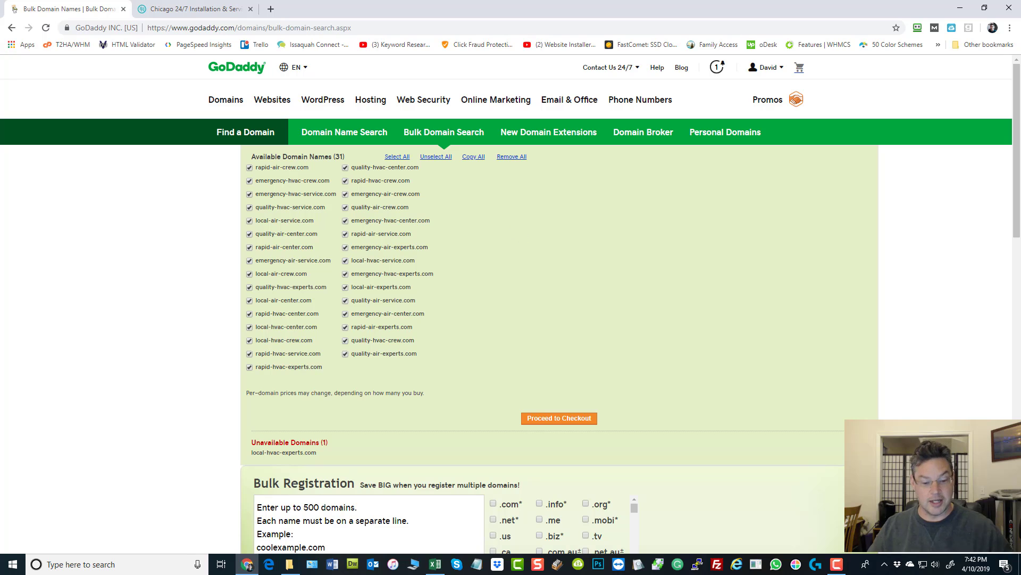
Switch to Excel, save the HVAC-Names.xlsx workbook and minimize its window
{"action": "left_click", "coordinate": [435, 564]}
{"action": "left_click", "coordinate": [406, 170]}
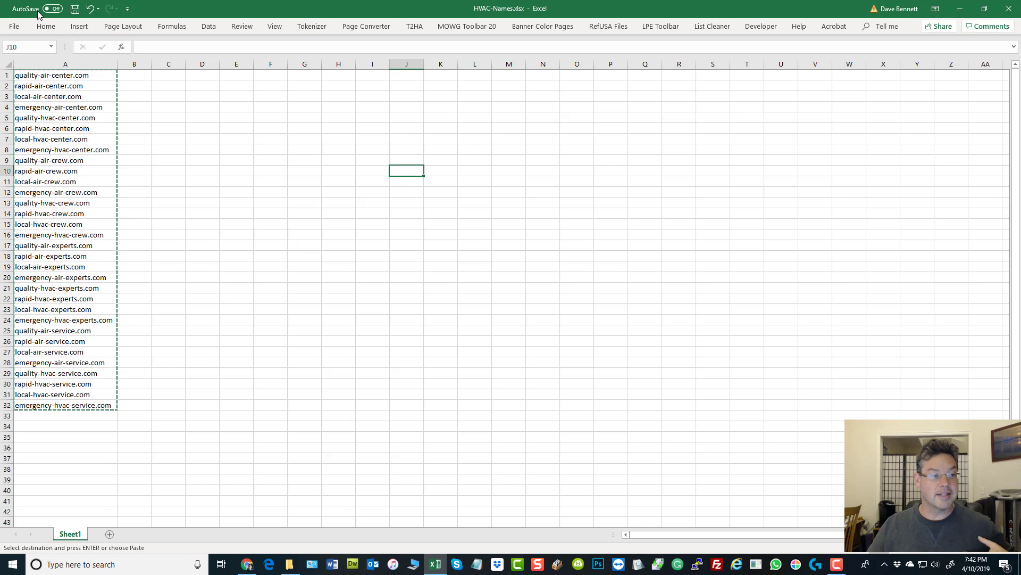
{"action": "left_click", "coordinate": [75, 8]}
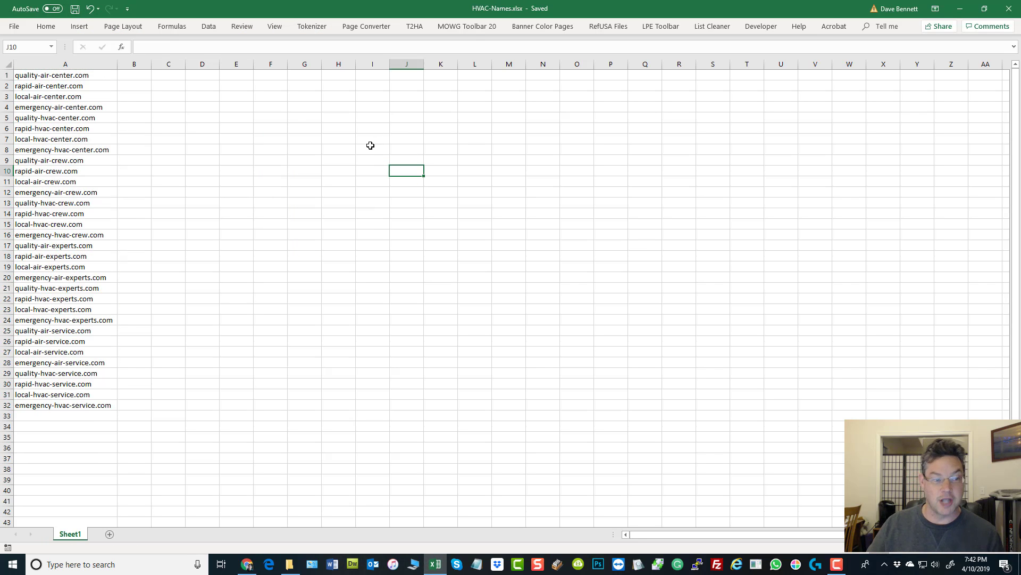
{"action": "left_click", "coordinate": [961, 8]}
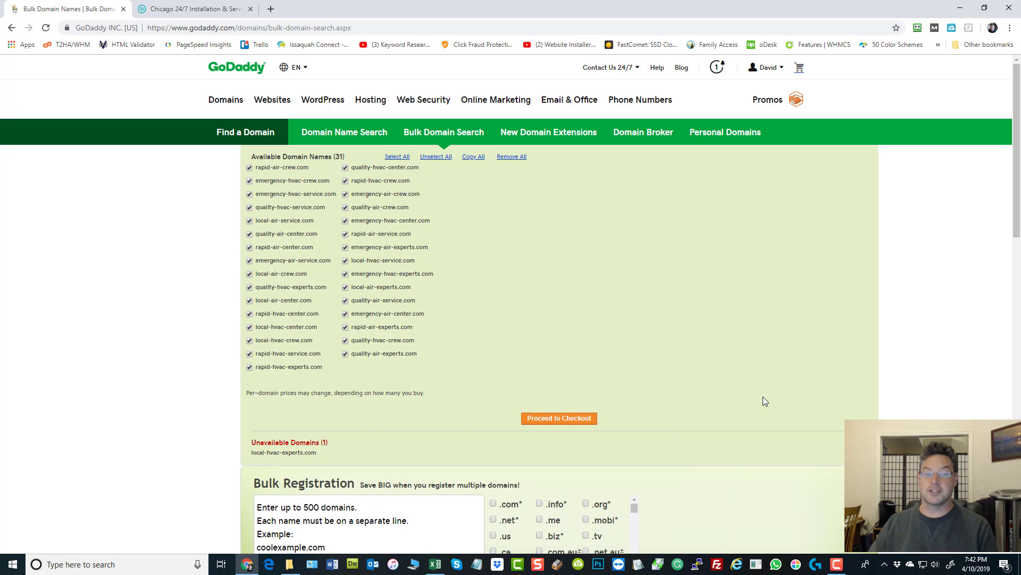
Unselect all available domains, then check only quality-hvac-service.com, local-air-service.com, quality-hvac-experts.com and emergency-hvac-experts.com
{"action": "left_click", "coordinate": [433, 158]}
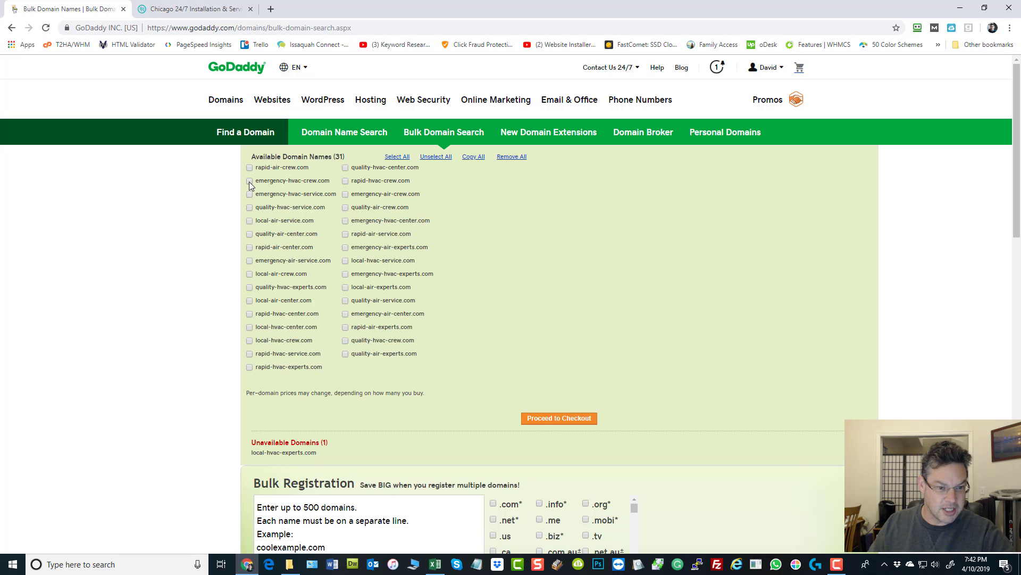
{"action": "left_click", "coordinate": [250, 207]}
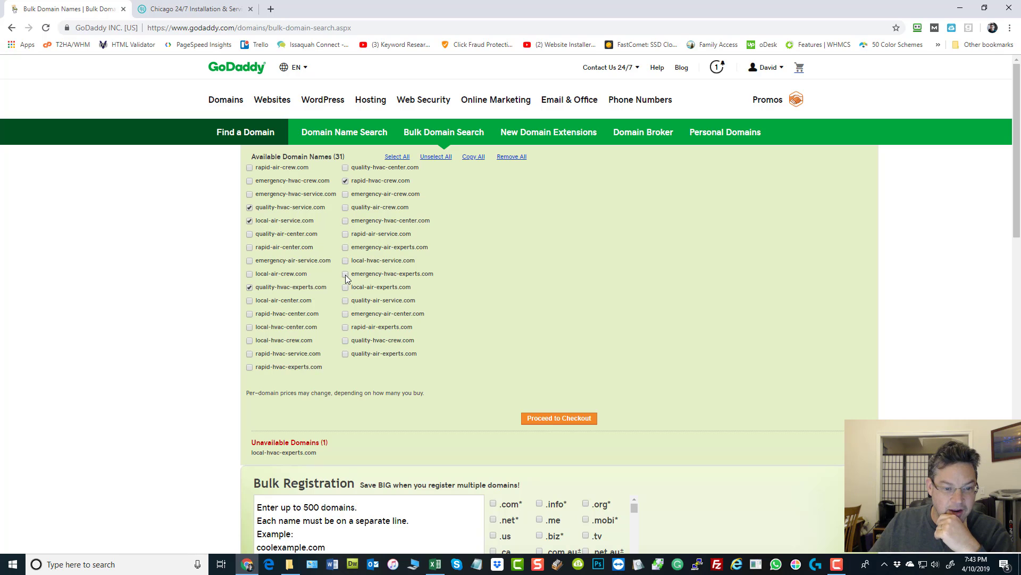
{"action": "left_click", "coordinate": [345, 182]}
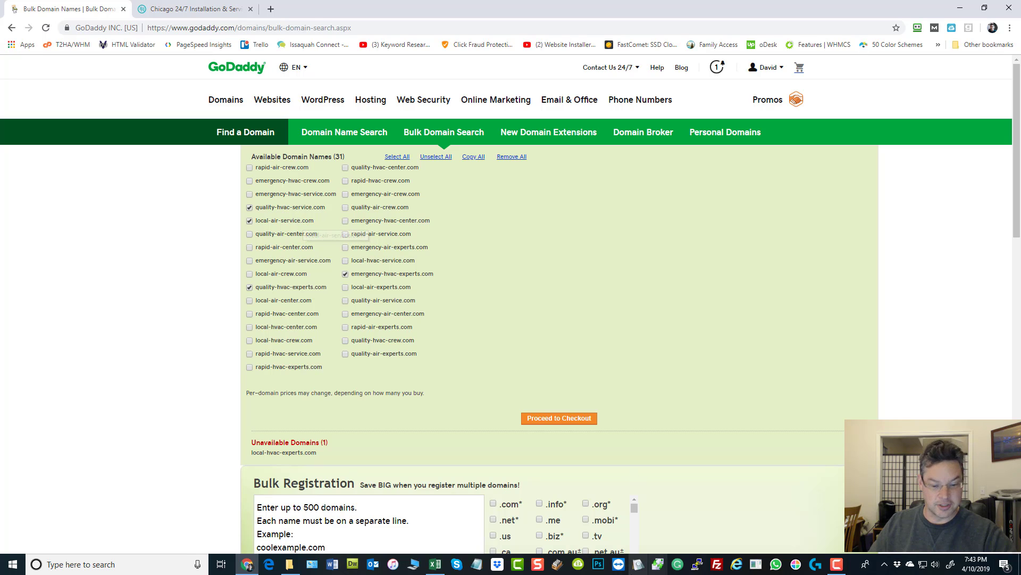
Place the Excel window beside the GoDaddy results and copy quality-hvac-service.com from the results into C1
{"action": "left_click", "coordinate": [436, 565]}
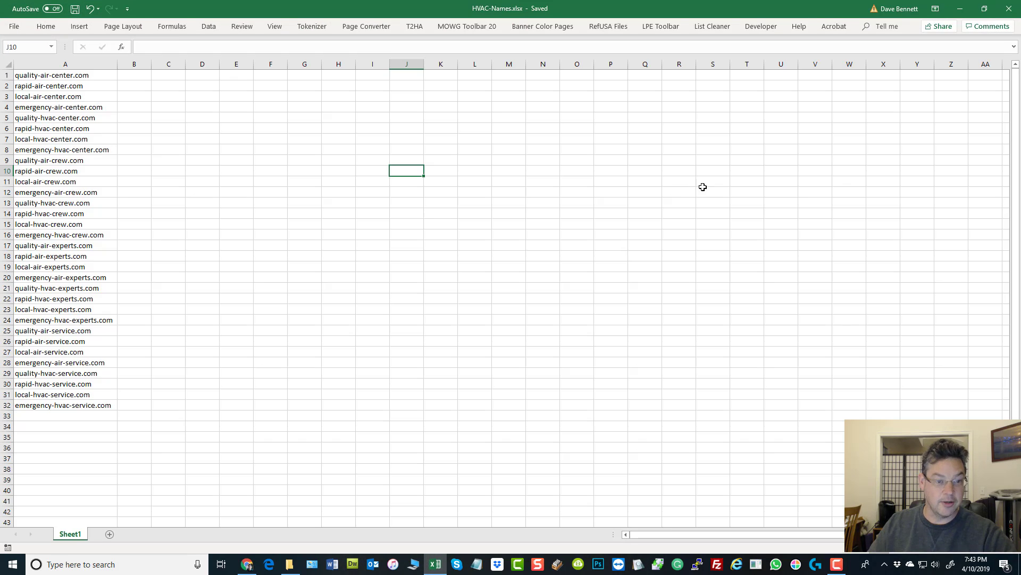
{"action": "left_click_drag", "start_coordinate": [199, 8], "coordinate": [780, 71]}
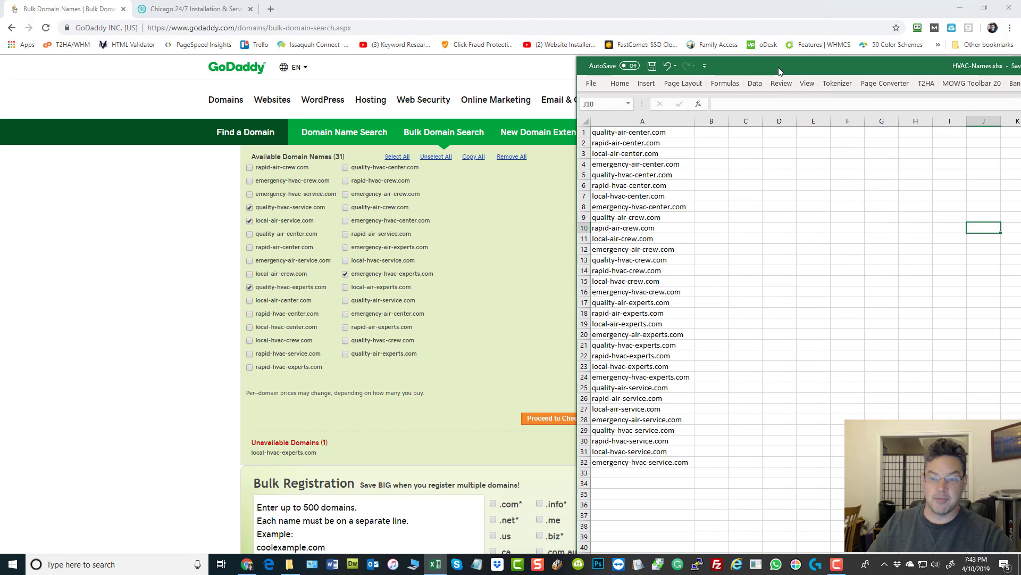
{"action": "left_click_drag", "start_coordinate": [327, 206], "coordinate": [255, 208]}
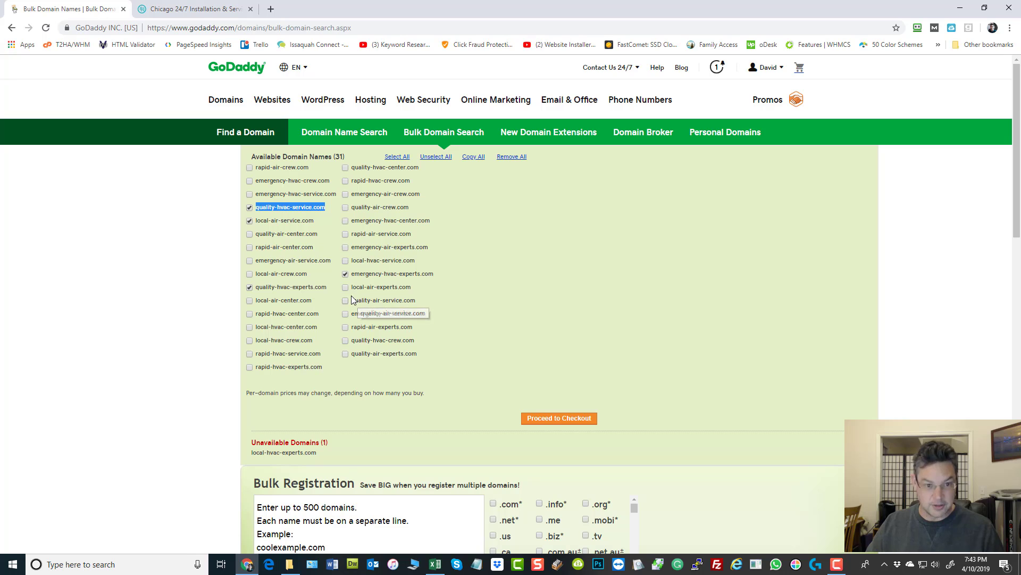
{"action": "left_click", "coordinate": [1001, 212]}
{"action": "key", "text": "alt+Tab"}
{"action": "left_click", "coordinate": [748, 133]}
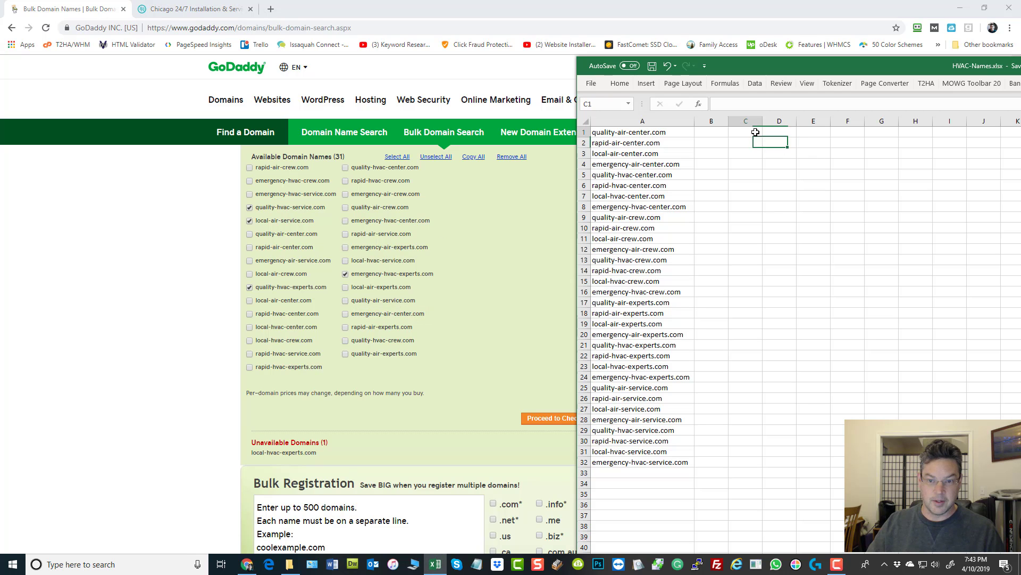
{"action": "key", "text": "ctrl+v"}
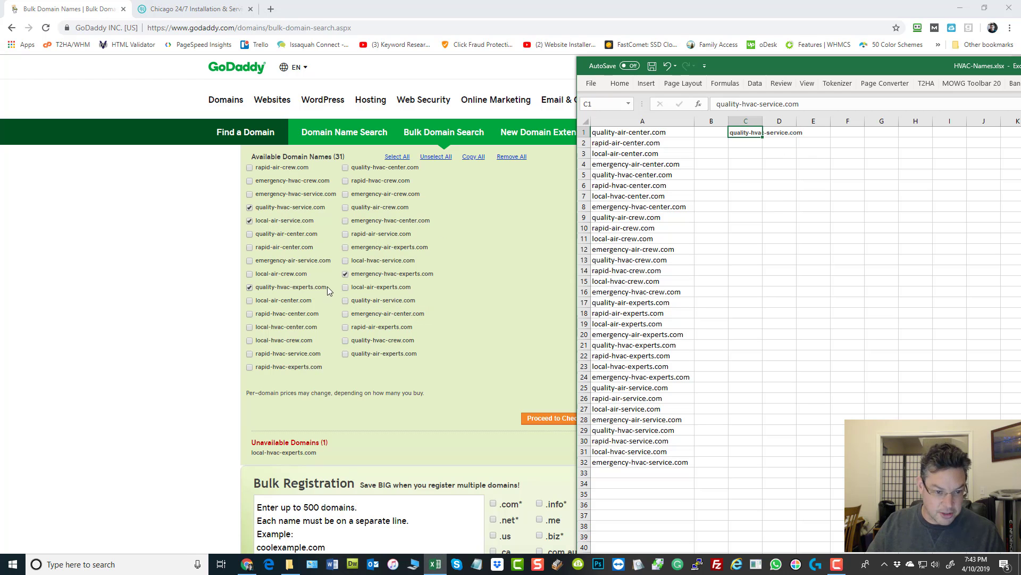
Copy quality-hvac-experts.com from the GoDaddy results into cell C3 of the Excel sheet
{"action": "left_click_drag", "start_coordinate": [327, 287], "coordinate": [260, 286]}
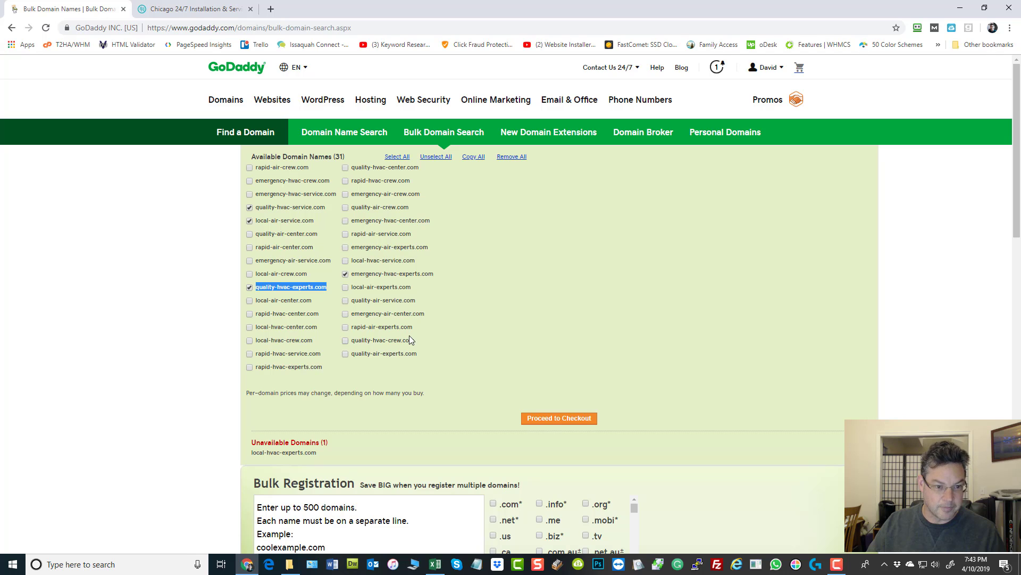
{"action": "key", "text": "ctrl+c"}
{"action": "key", "text": "alt+Tab"}
{"action": "left_click", "coordinate": [745, 154]}
{"action": "key", "text": "ctrl+v"}
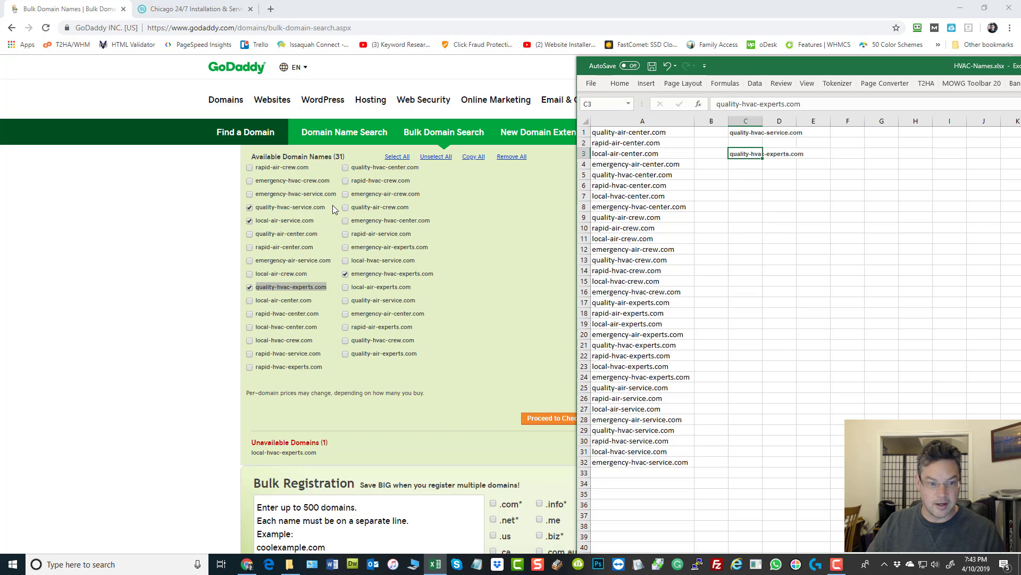
Copy local-air-service.com from the GoDaddy results into cell C2 of the Excel sheet
{"action": "key", "text": "alt+Tab"}
{"action": "left_click_drag", "start_coordinate": [315, 220], "coordinate": [257, 224]}
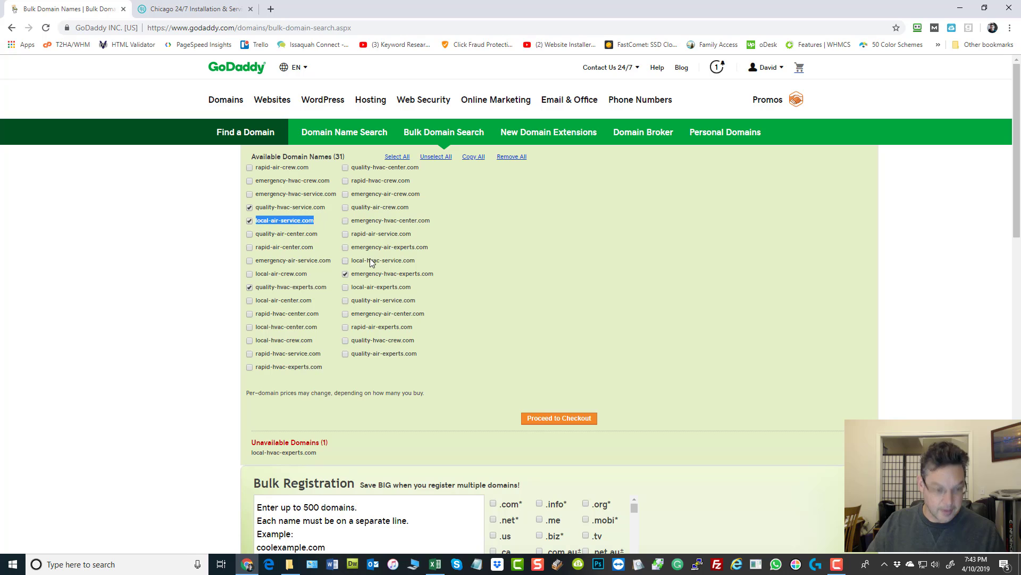
{"action": "key", "text": "ctrl+c"}
{"action": "key", "text": "alt+Tab"}
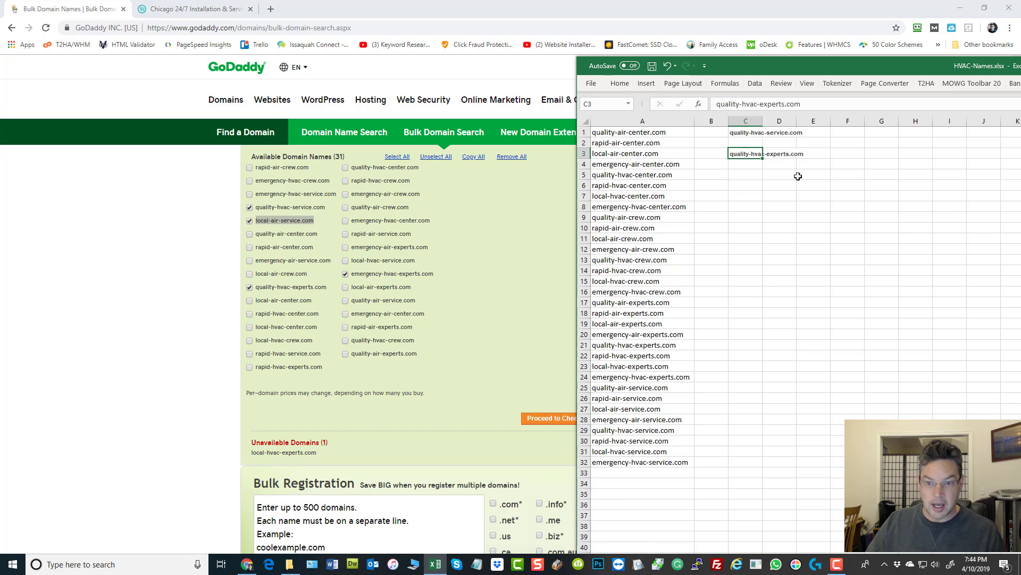
{"action": "left_click", "coordinate": [738, 145]}
{"action": "key", "text": "ctrl+v"}
{"action": "left_click", "coordinate": [804, 261]}
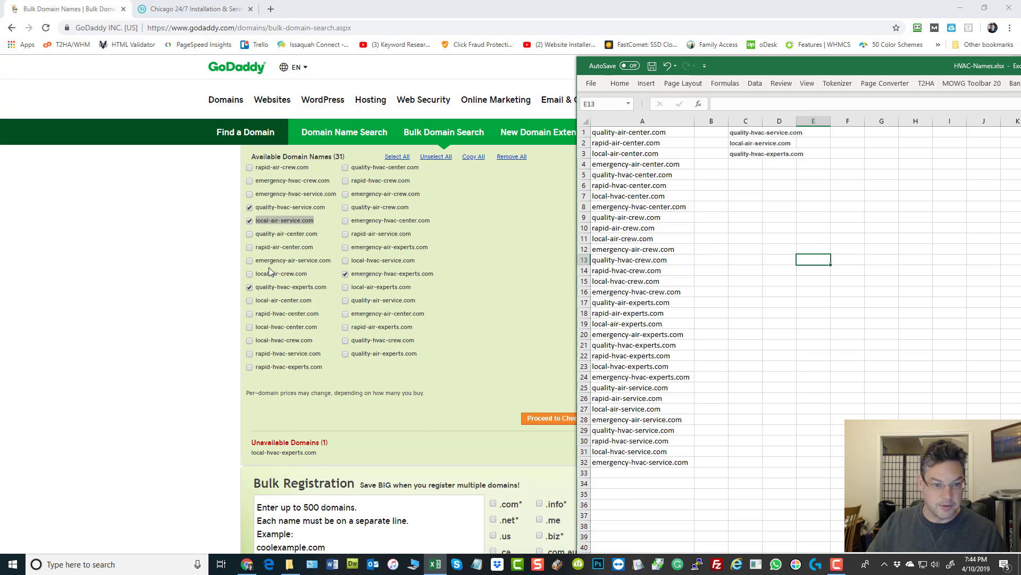
Copy emergency-hvac-experts.com from the GoDaddy results into cell C4 in Excel, then move the Excel window off the results page
{"action": "left_click_drag", "start_coordinate": [443, 273], "coordinate": [354, 276]}
{"action": "left_click", "coordinate": [448, 275]}
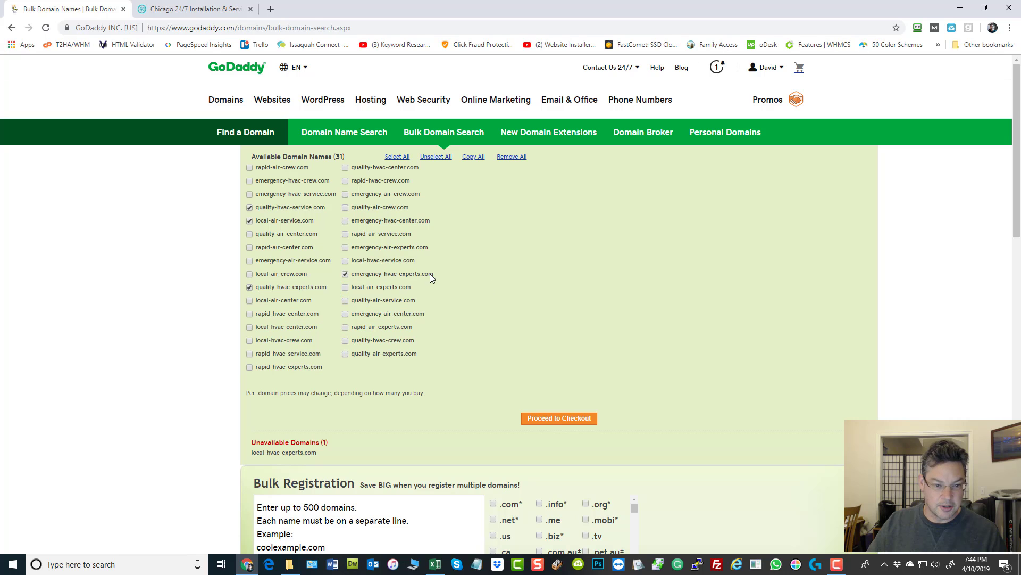
{"action": "left_click_drag", "start_coordinate": [431, 274], "coordinate": [352, 276]}
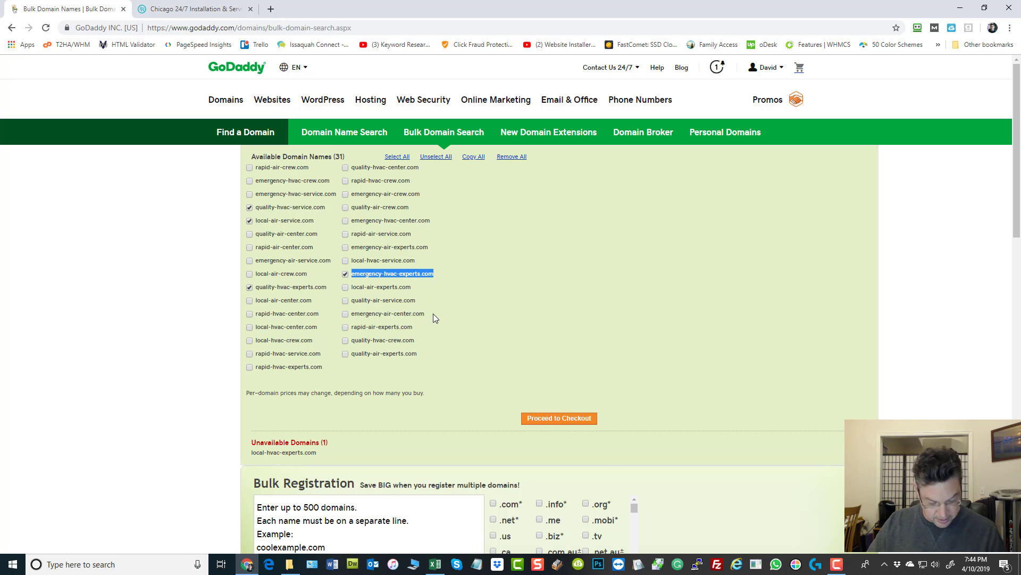
{"action": "left_click", "coordinate": [435, 564]}
{"action": "left_click", "coordinate": [752, 166]}
{"action": "key", "text": "ctrl+v"}
{"action": "left_click", "coordinate": [750, 249]}
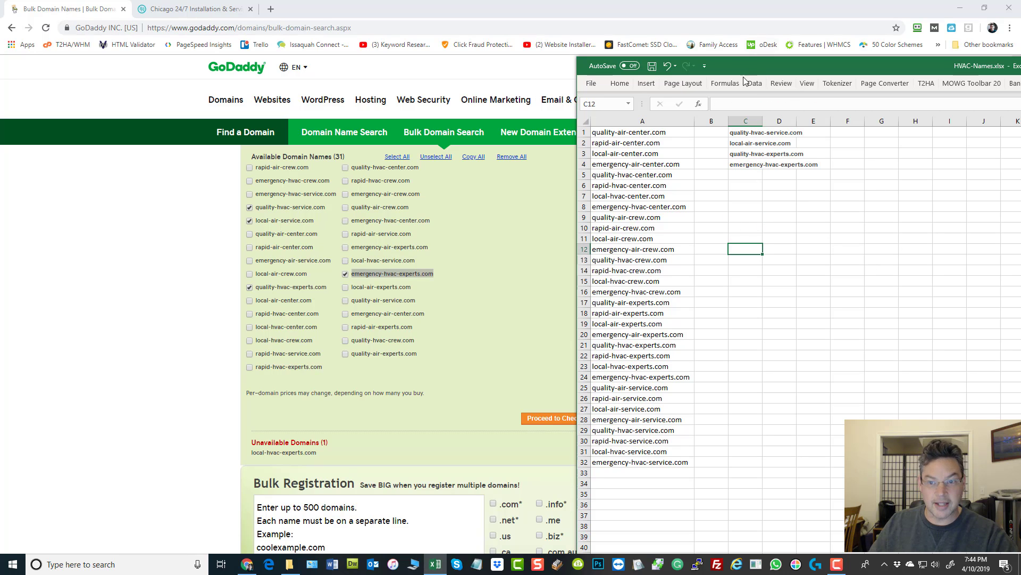
{"action": "left_click_drag", "start_coordinate": [752, 62], "coordinate": [1020, 62]}
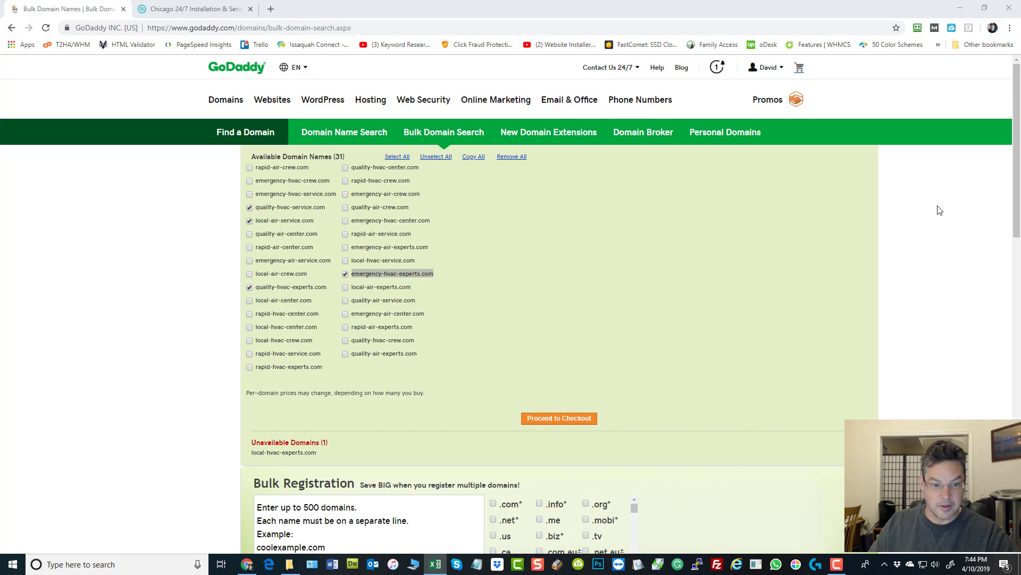
{"action": "left_click", "coordinate": [570, 264]}
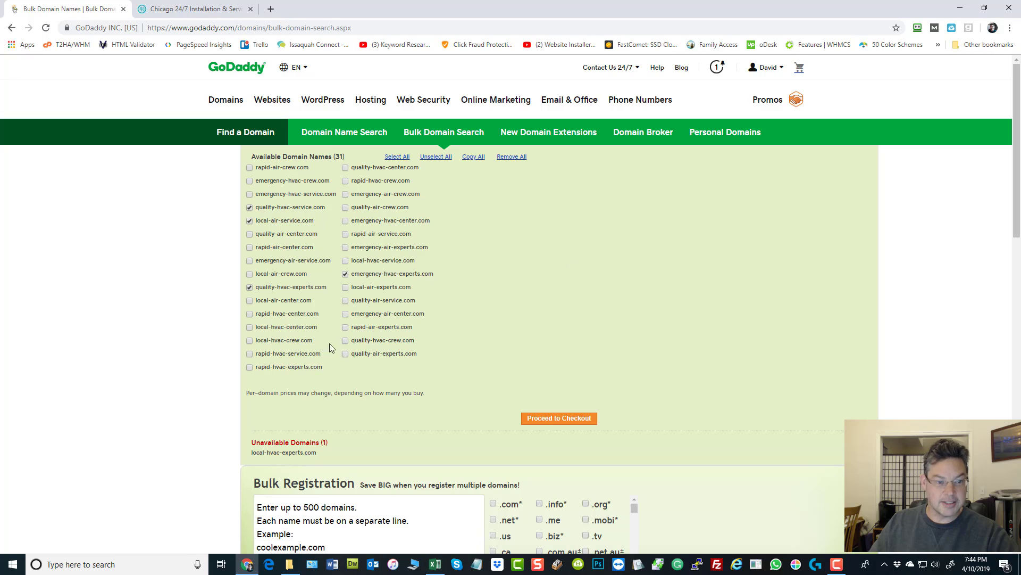
Autofit column C of the HVAC-Names sheet to the shortlisted domain names, then move the Excel window off the results page
{"action": "left_click", "coordinate": [249, 207]}
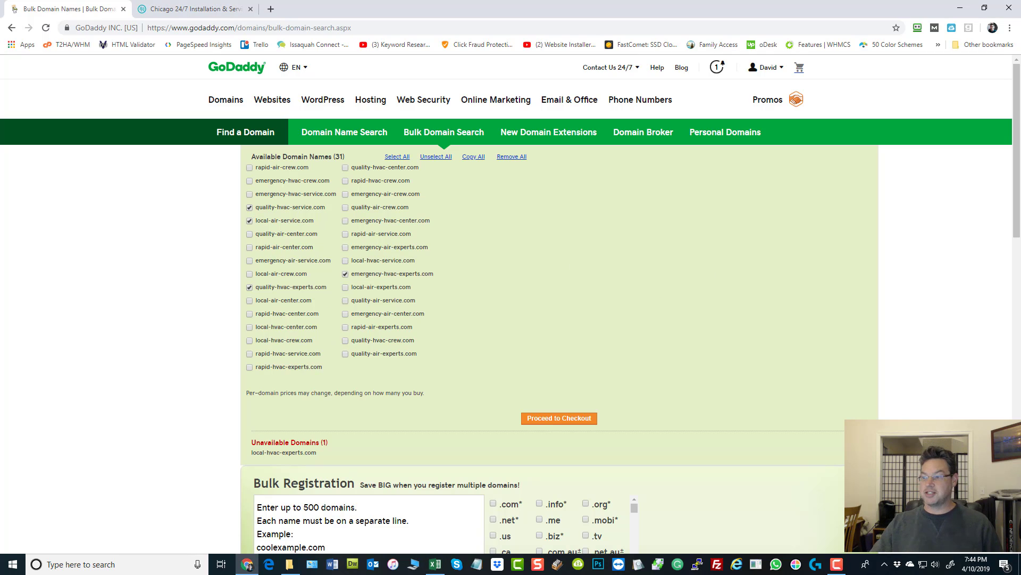
{"action": "left_click_drag", "start_coordinate": [1020, 161], "coordinate": [875, 133]}
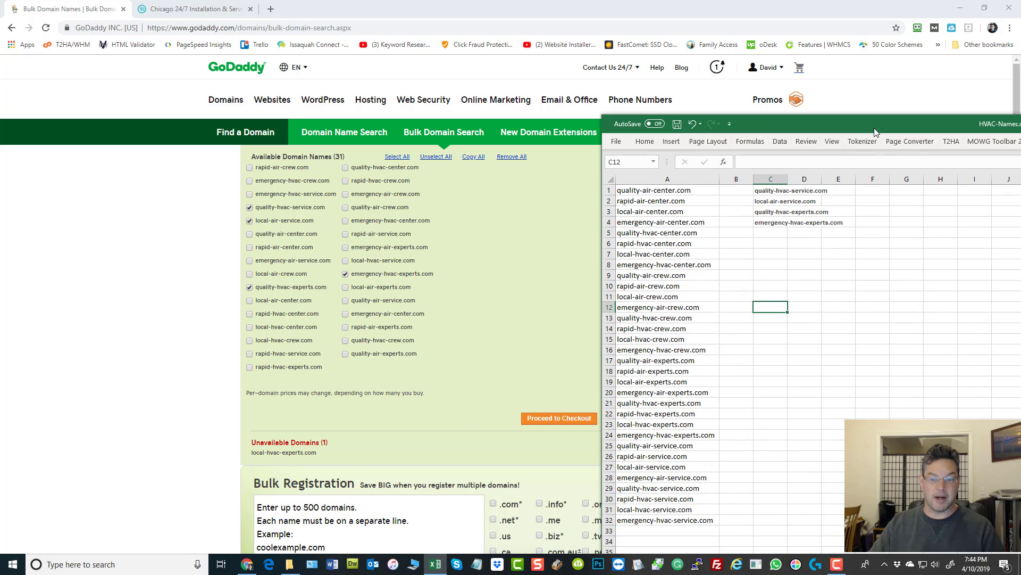
{"action": "double_click", "coordinate": [788, 177]}
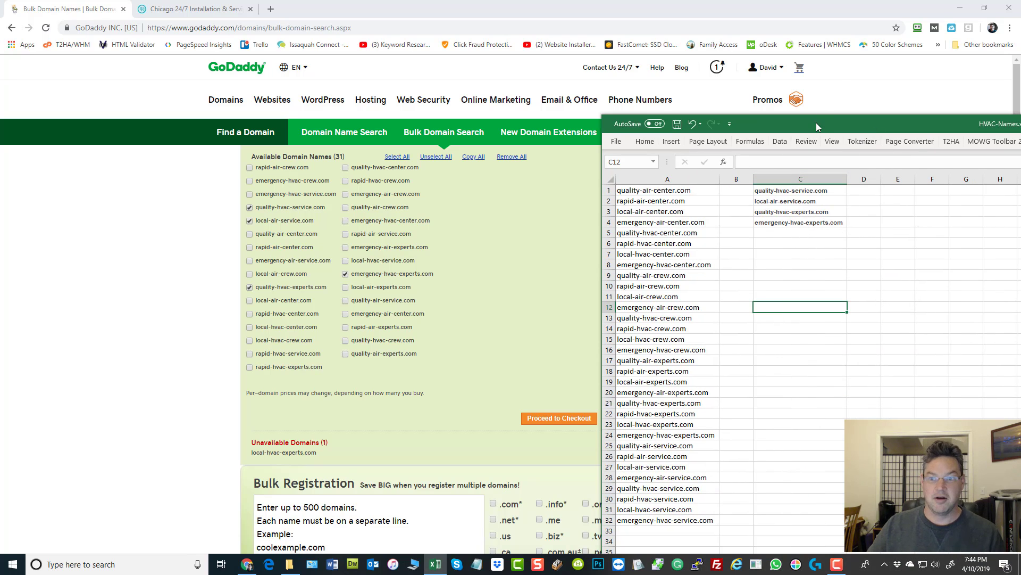
{"action": "left_click_drag", "start_coordinate": [813, 123], "coordinate": [1020, 160]}
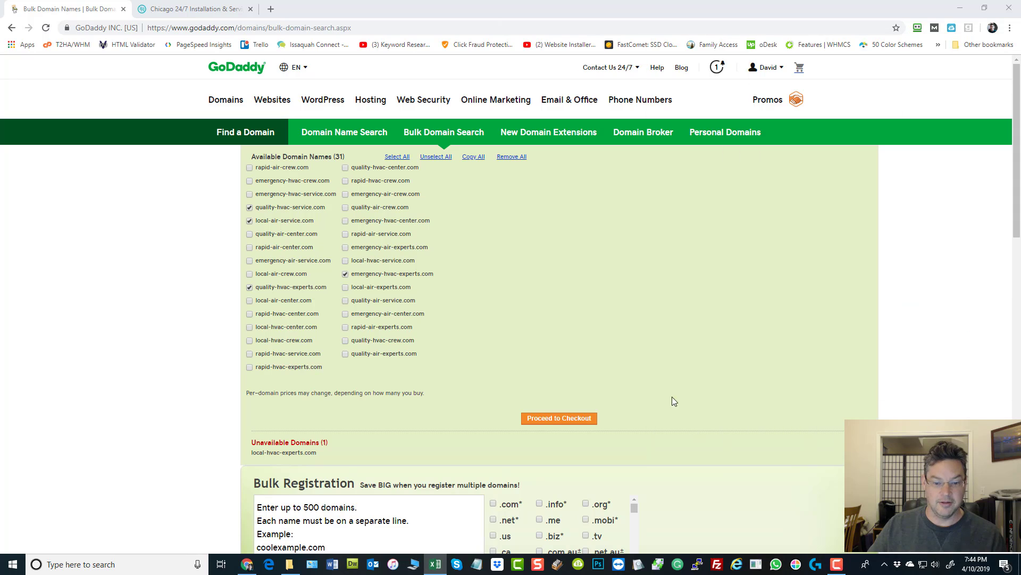
Check out the four selected domains in GoDaddy, review the cart items and total, and complete the purchase
{"action": "left_click", "coordinate": [564, 421]}
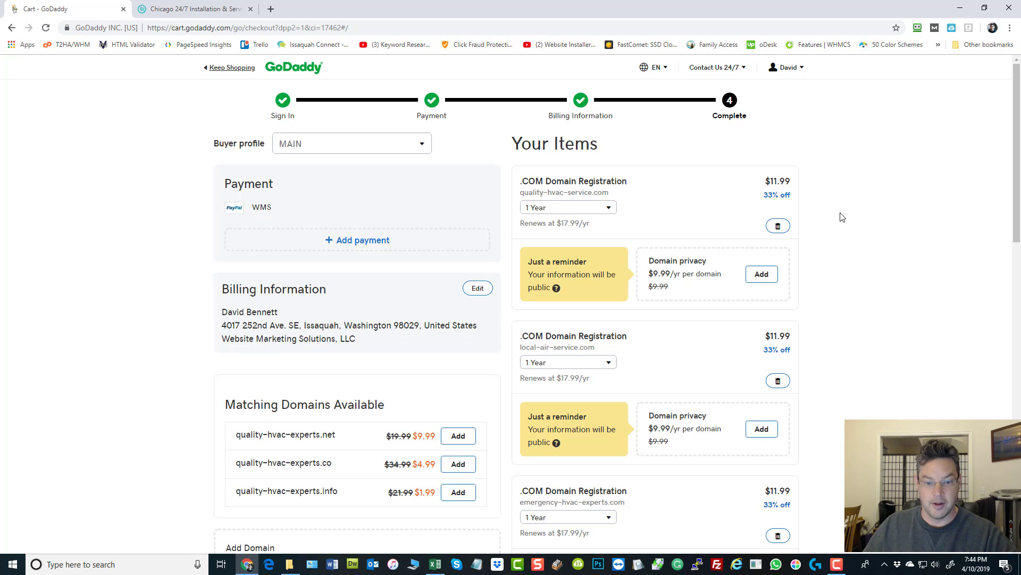
{"action": "scroll", "coordinate": [873, 250], "scroll_direction": "down", "scroll_amount": 5}
{"action": "scroll", "coordinate": [894, 311], "scroll_direction": "down", "scroll_amount": 4}
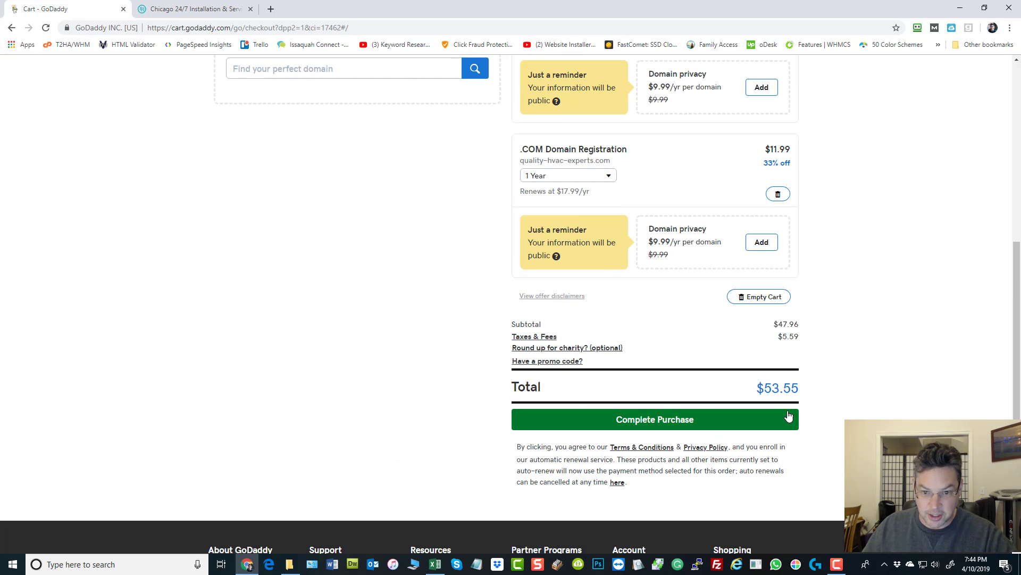
{"action": "scroll", "coordinate": [873, 245], "scroll_direction": "up", "scroll_amount": 8}
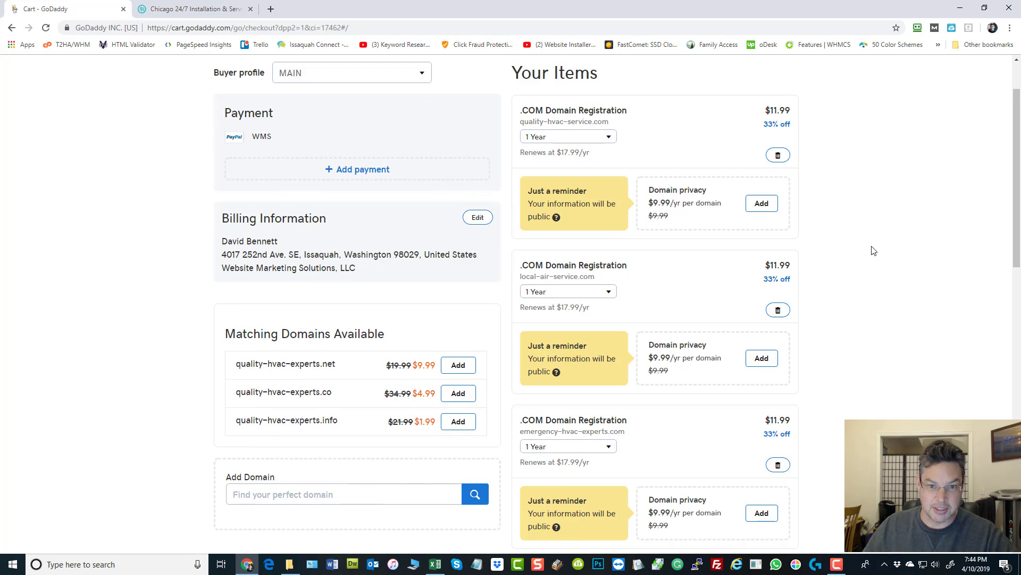
{"action": "scroll", "coordinate": [871, 253], "scroll_direction": "down", "scroll_amount": 8}
{"action": "left_click", "coordinate": [669, 348]}
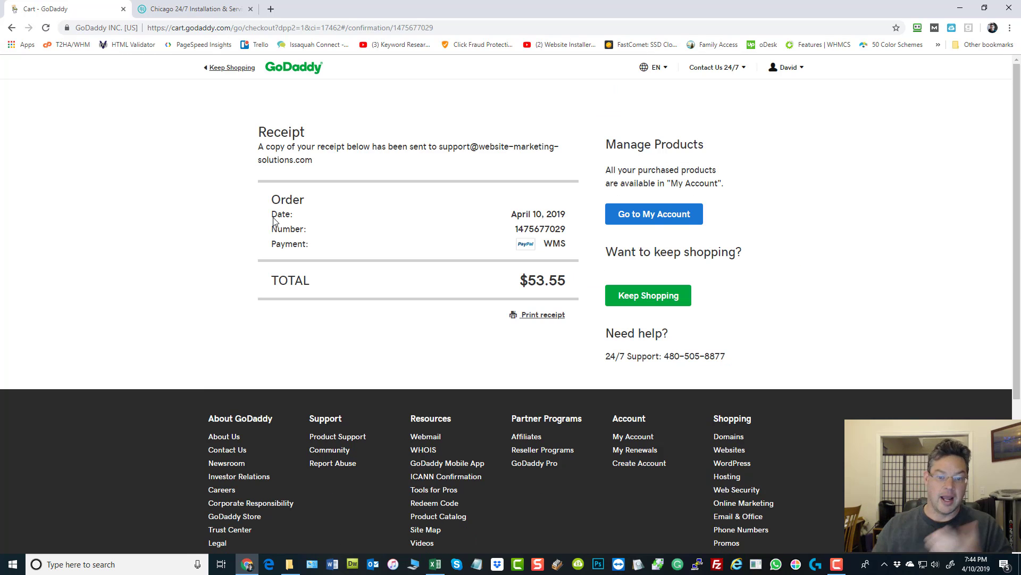
Dismiss the expiring-domains notice in the GoDaddy account and open the full domain manager list
{"action": "left_click", "coordinate": [675, 219]}
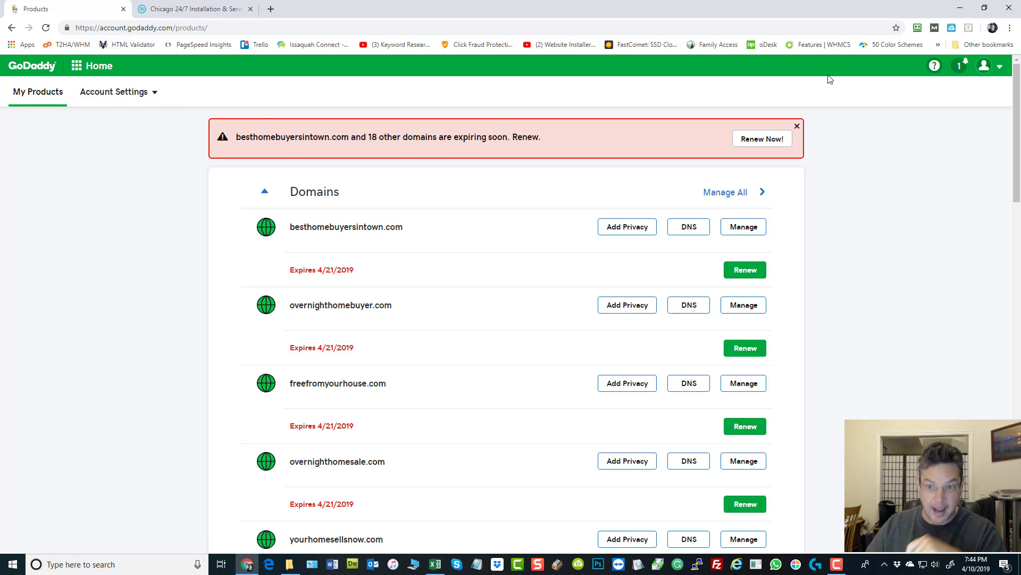
{"action": "left_click", "coordinate": [797, 128]}
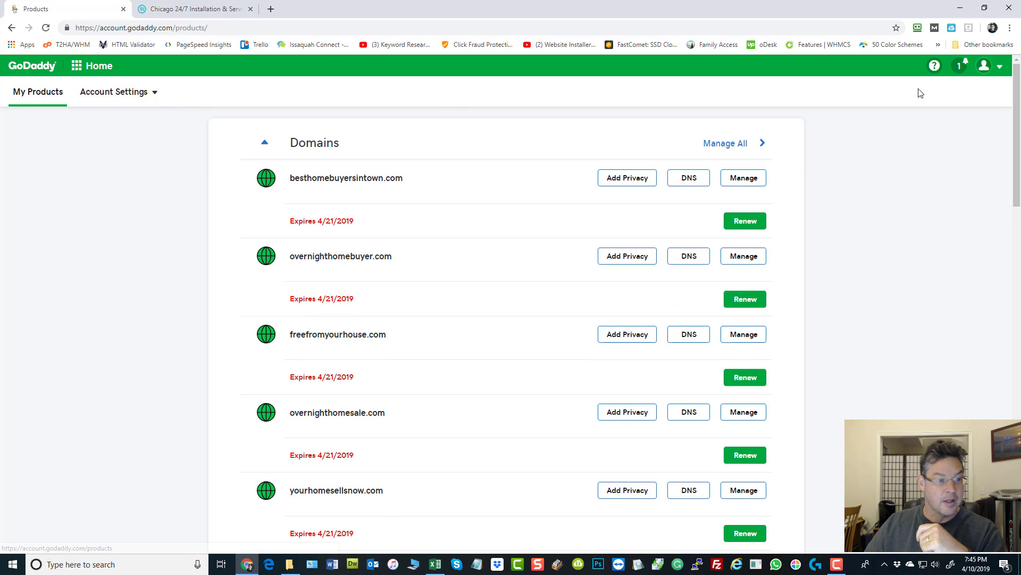
{"action": "left_click", "coordinate": [985, 66]}
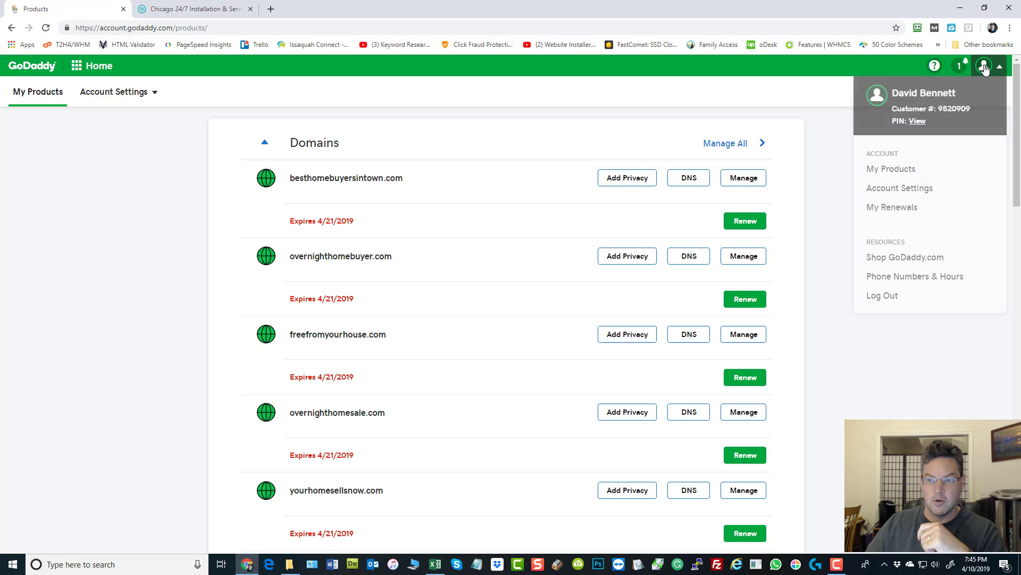
{"action": "left_click", "coordinate": [876, 168]}
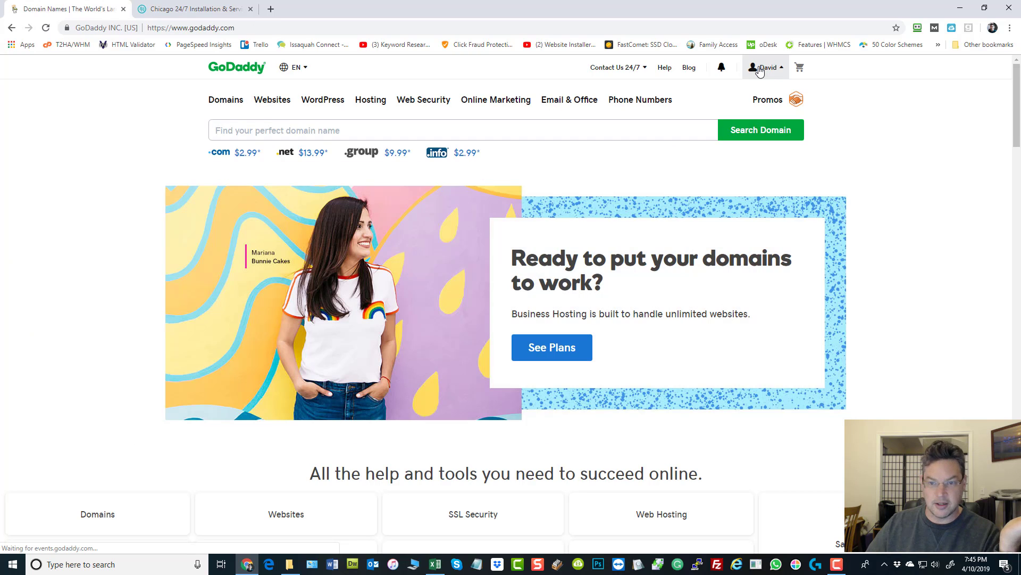
{"action": "left_click", "coordinate": [760, 70]}
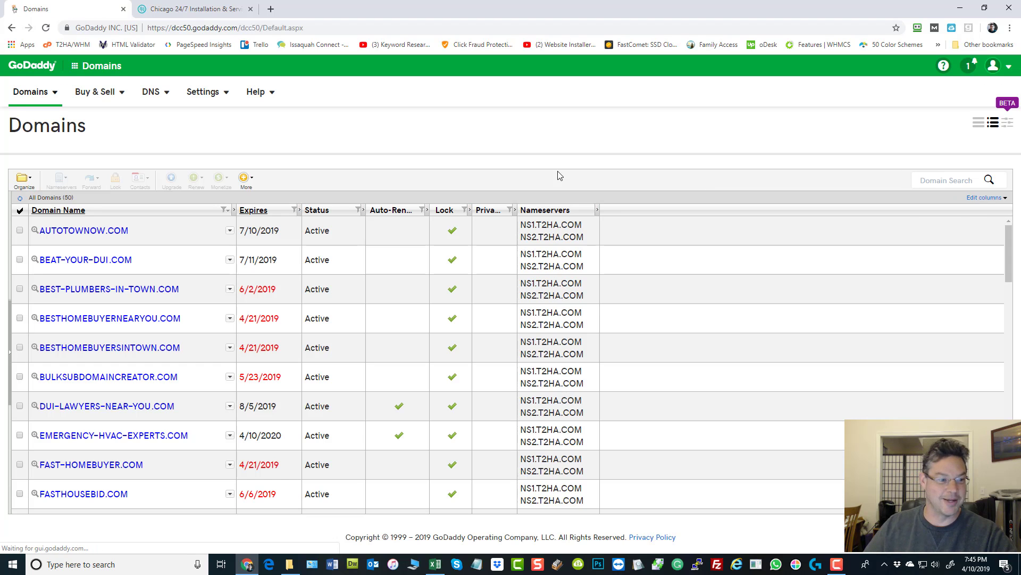
Sort the domains by latest expiry date first and select the four newly purchased HVAC and air-service domains
{"action": "left_click", "coordinate": [19, 209]}
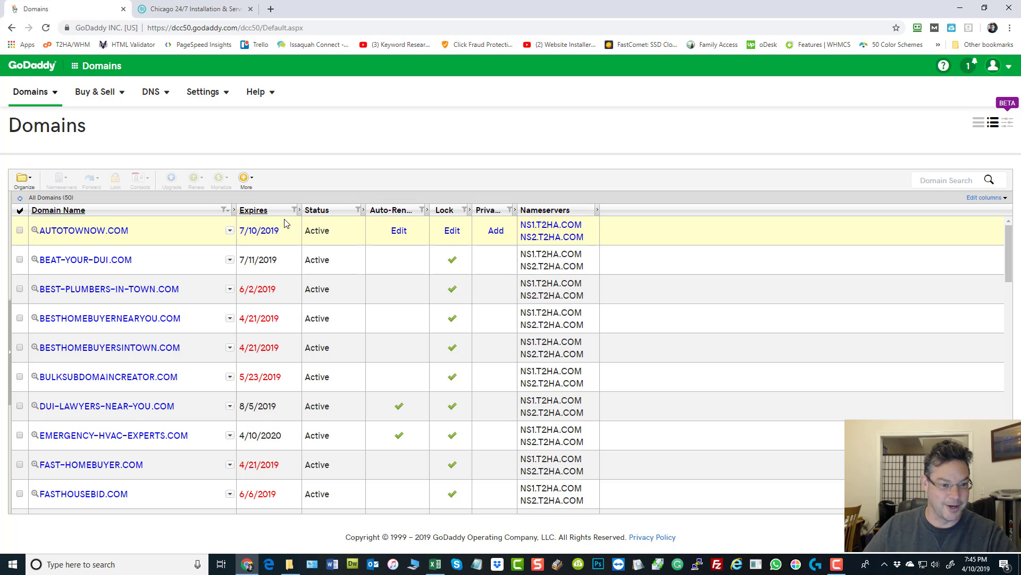
{"action": "left_click", "coordinate": [253, 211]}
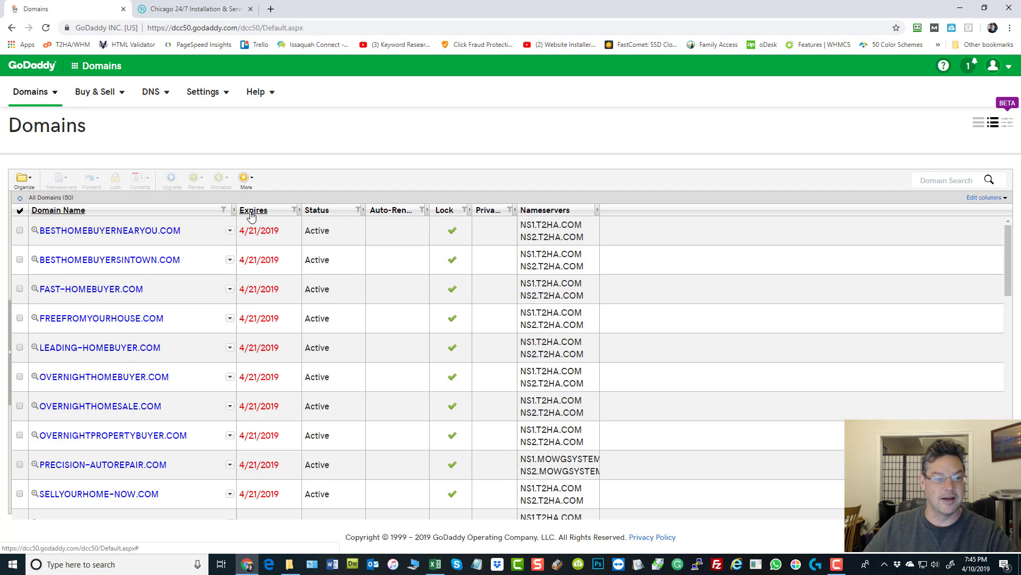
{"action": "left_click", "coordinate": [252, 213]}
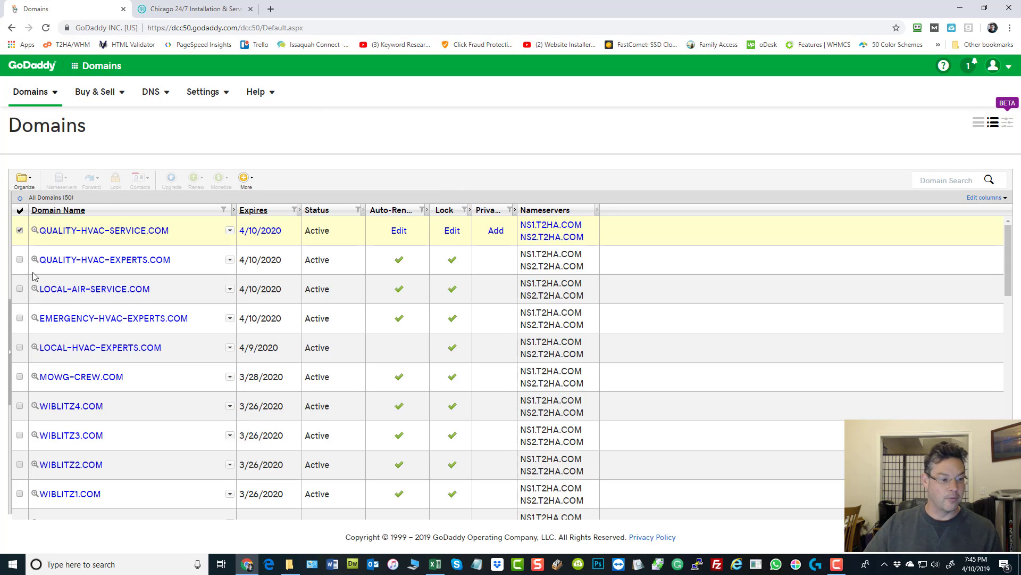
{"action": "left_click", "coordinate": [20, 261]}
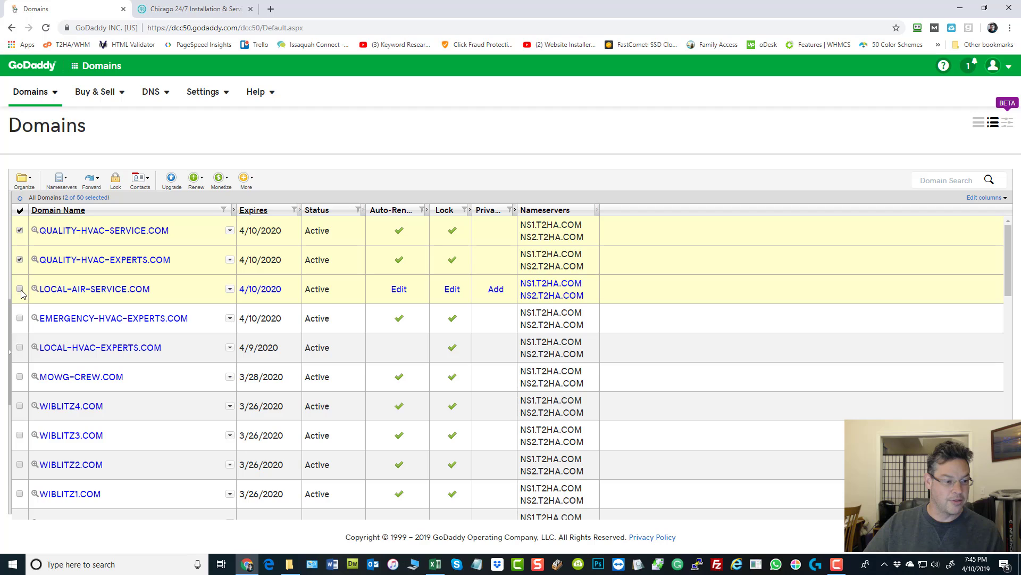
{"action": "left_click", "coordinate": [20, 289]}
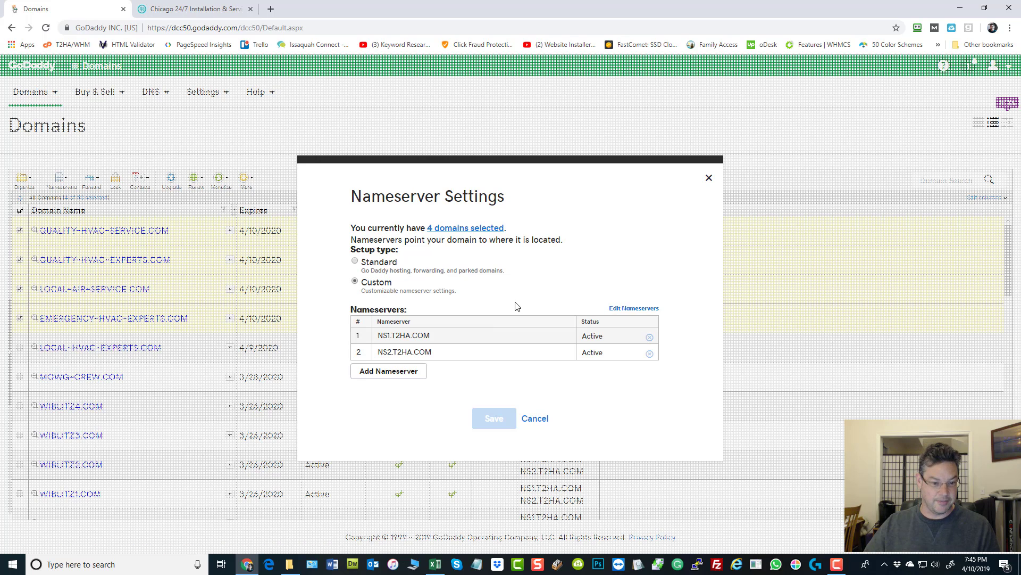
Examine the editable custom nameserver entries for the four selected domains and close the settings without saving
{"action": "left_click", "coordinate": [634, 308]}
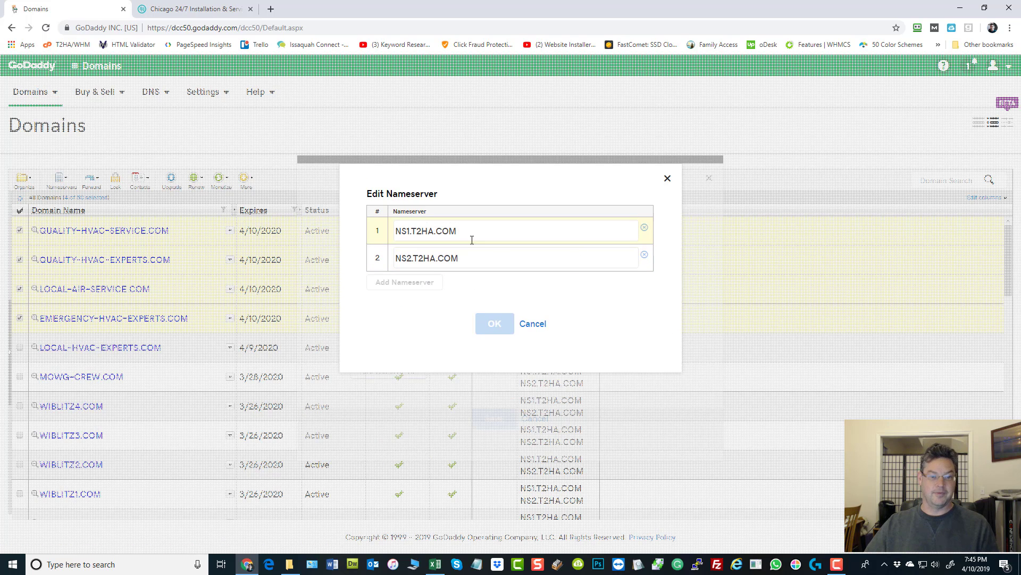
{"action": "left_click", "coordinate": [431, 229]}
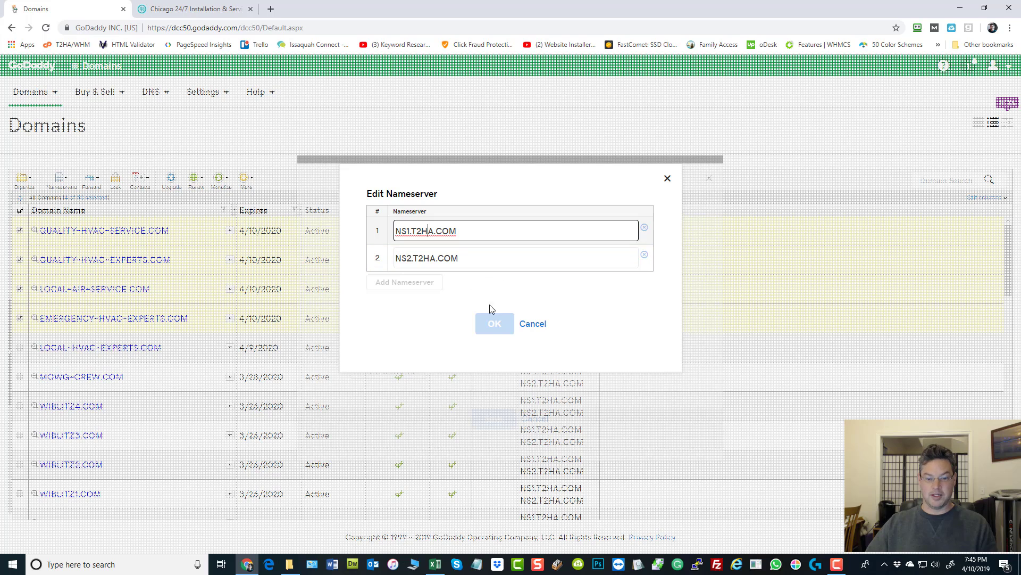
{"action": "left_click", "coordinate": [668, 179]}
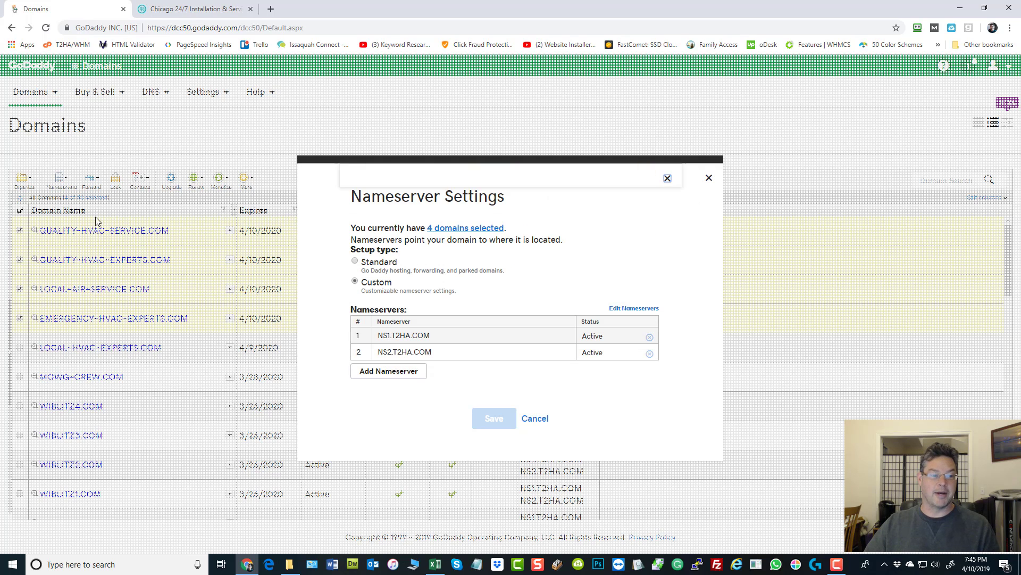
{"action": "left_click", "coordinate": [709, 180]}
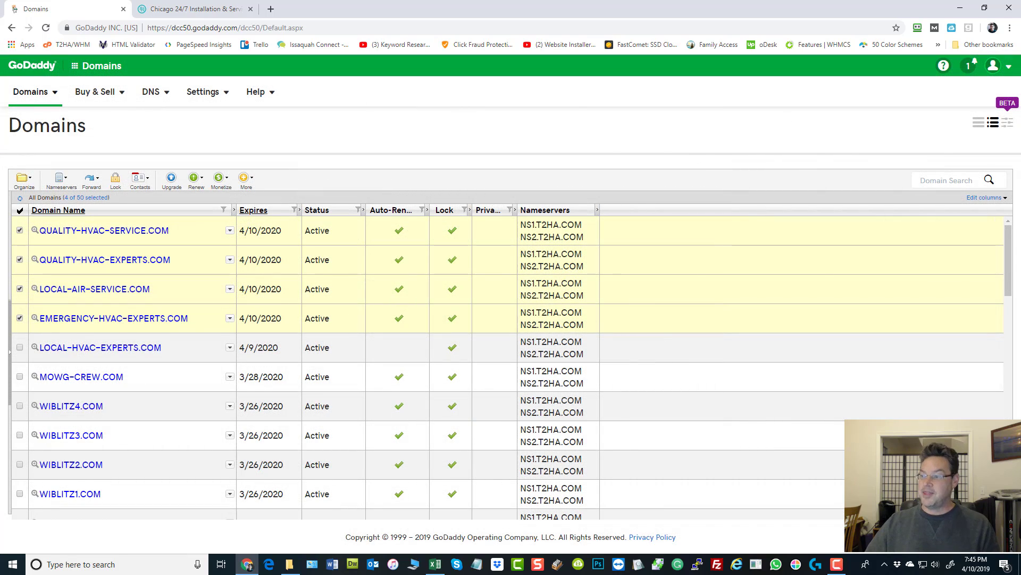
Move the Excel window aside and open the Addon Domains page in cPanel at local-hvac-experts.com:2083
{"action": "key", "text": "alt+Tab"}
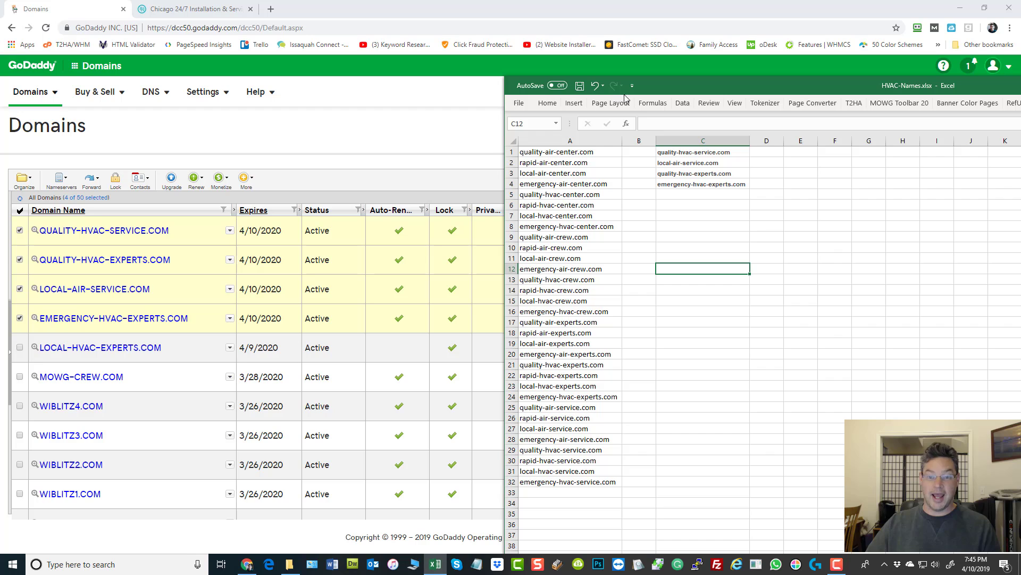
{"action": "left_click_drag", "start_coordinate": [715, 88], "coordinate": [934, 83]}
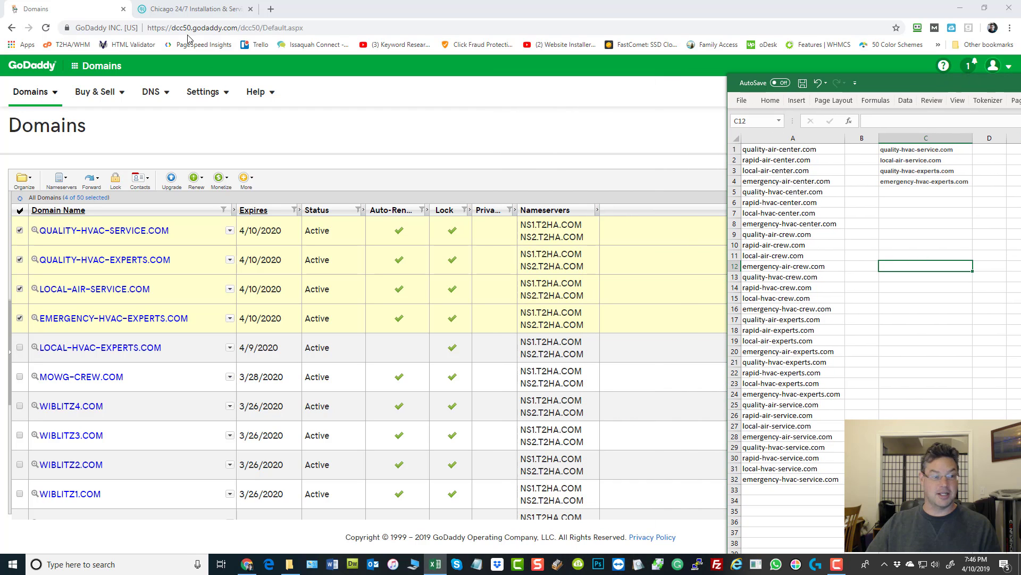
{"action": "left_click", "coordinate": [203, 9]}
{"action": "left_click", "coordinate": [205, 9]}
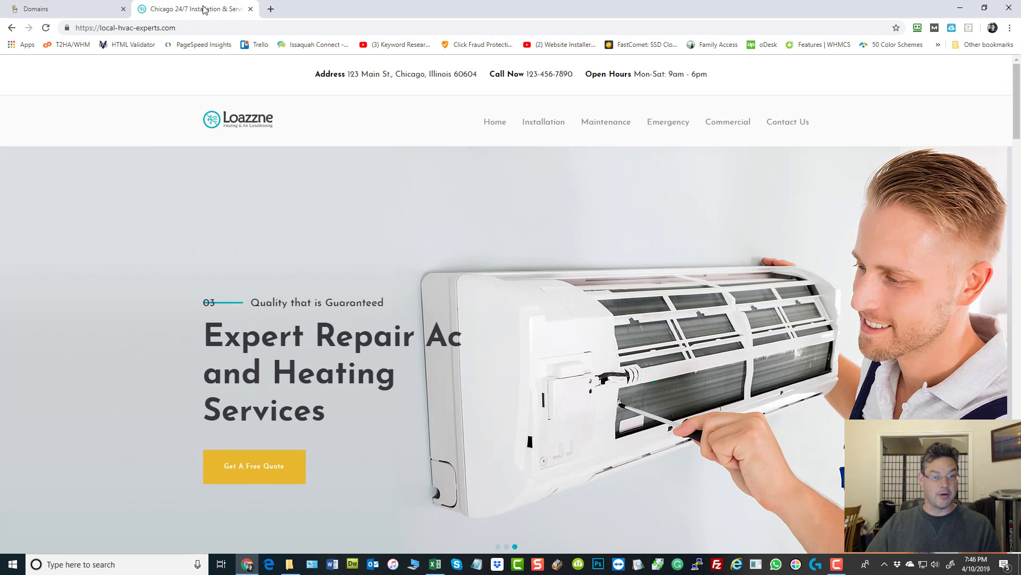
{"action": "left_click", "coordinate": [204, 31]}
{"action": "left_click", "coordinate": [204, 33]}
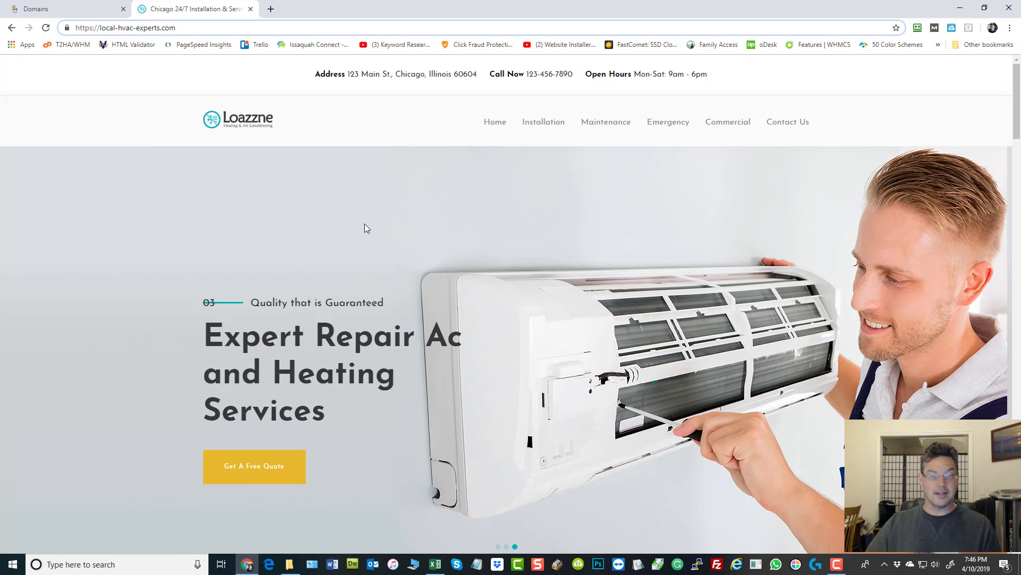
{"action": "type", "text": ":2083"}
{"action": "key", "text": "Return"}
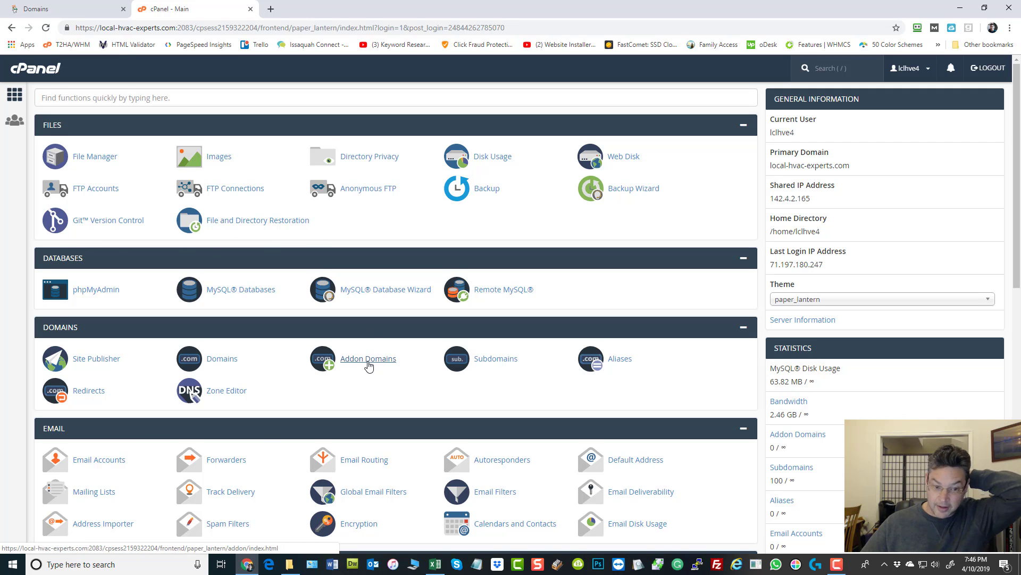
{"action": "left_click", "coordinate": [354, 361]}
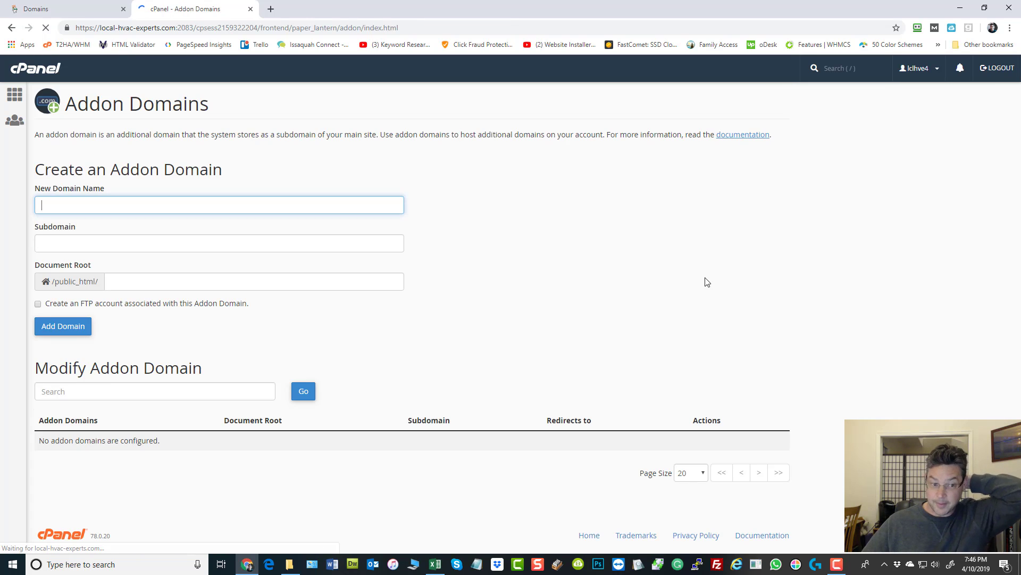
Copy quality-hvac-service.com from C1 of the Excel sheet into the new domain name of the cPanel addon domain form
{"action": "key", "text": "alt+Tab"}
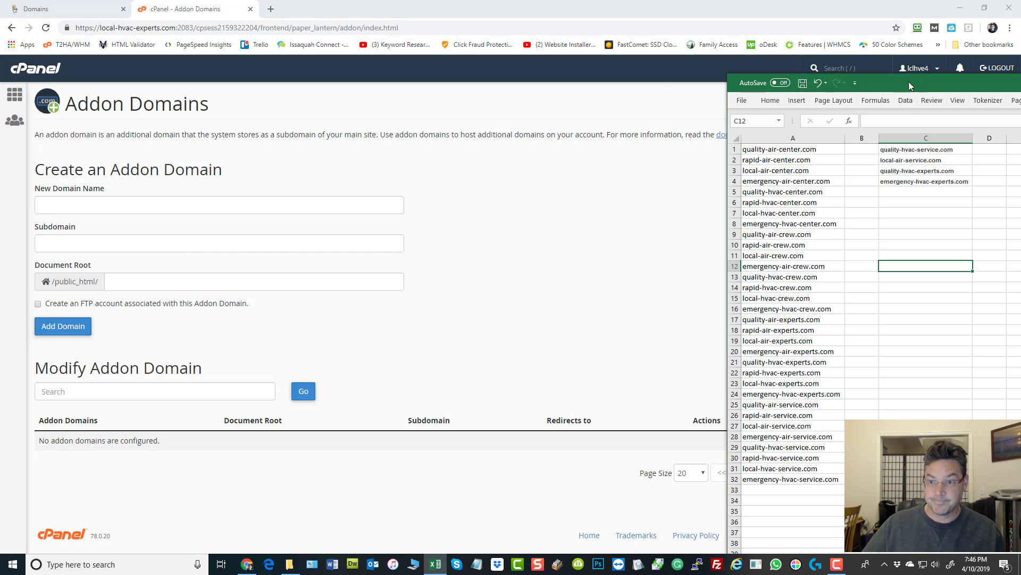
{"action": "left_click_drag", "start_coordinate": [909, 81], "coordinate": [743, 69]}
{"action": "left_click", "coordinate": [766, 137]}
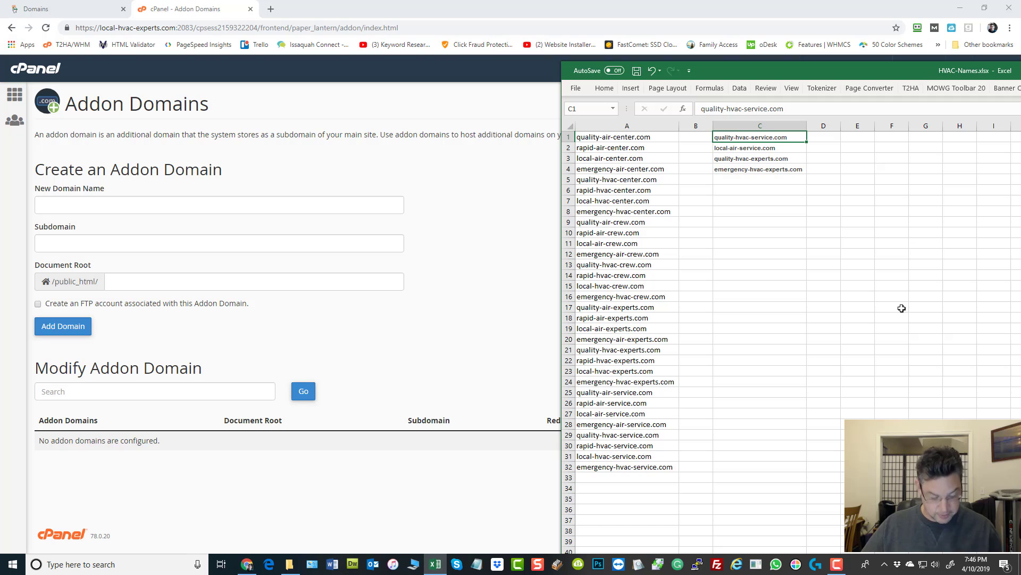
{"action": "key", "text": "ctrl+c"}
{"action": "left_click", "coordinate": [132, 206]}
{"action": "key", "text": "ctrl+v"}
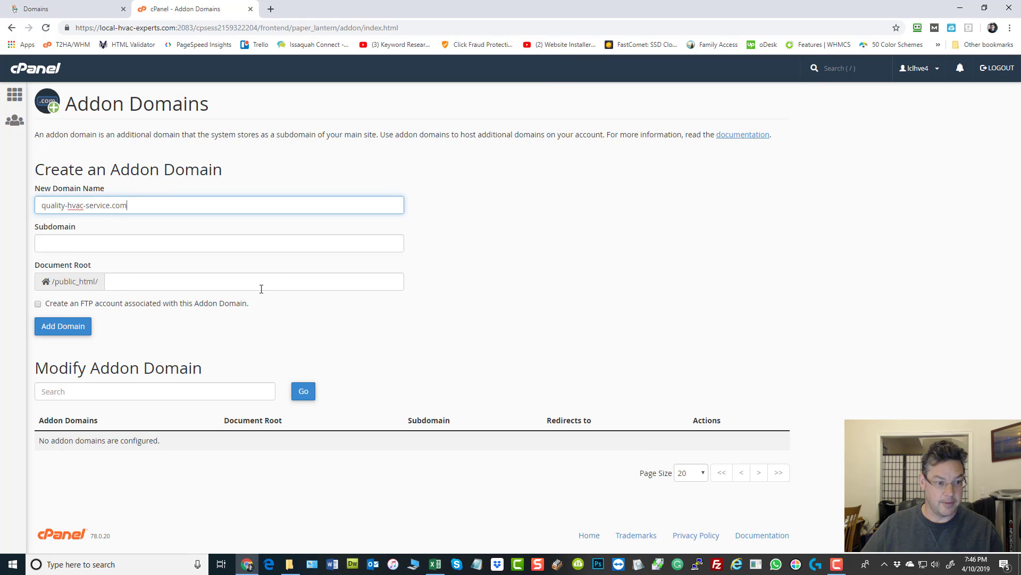
Shorten the document root to quality-hvac-service by removing the .com ending, and add the addon domain
{"action": "left_click", "coordinate": [622, 267]}
{"action": "left_click_drag", "start_coordinate": [180, 286], "coordinate": [529, 327]}
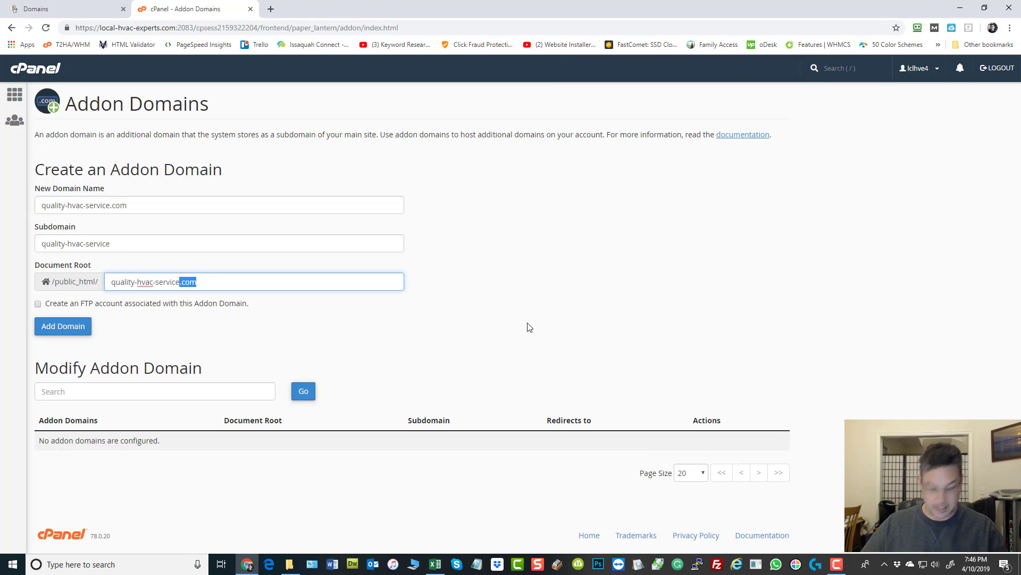
{"action": "key", "text": "BackSpace"}
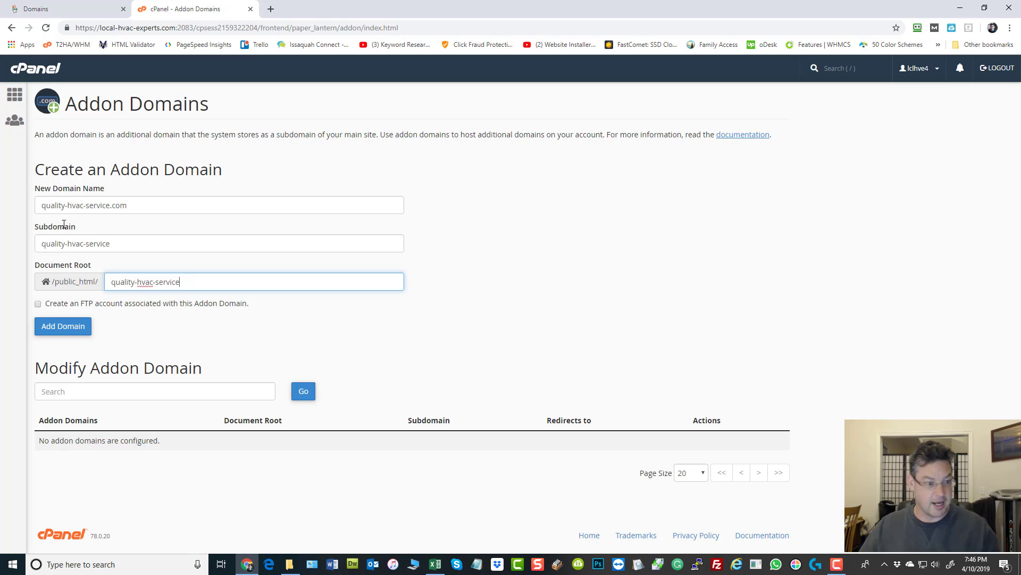
{"action": "left_click", "coordinate": [59, 332]}
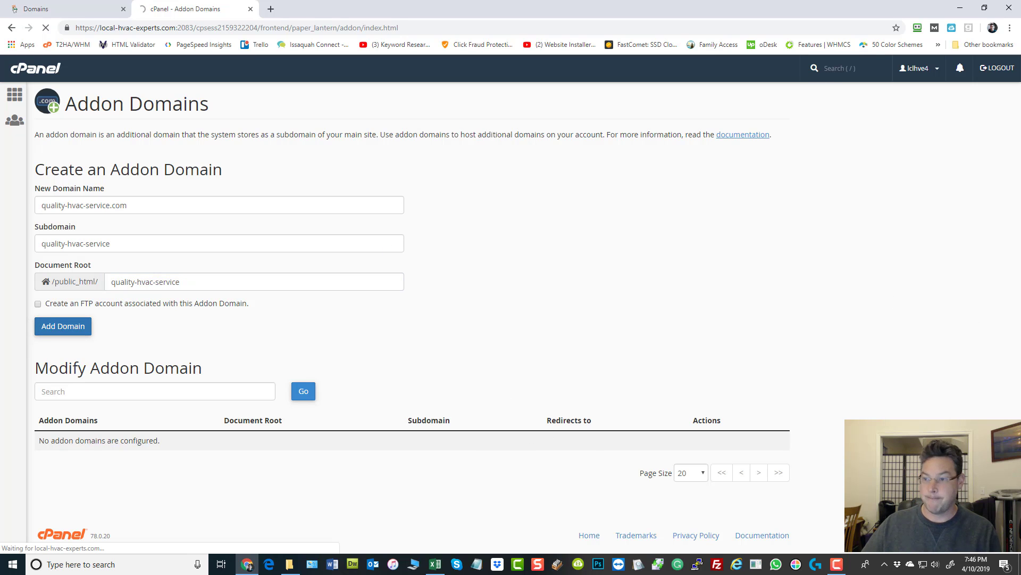
Copy local-air-service.com from C2 of the Excel sheet into the new domain name of the cPanel addon domain form
{"action": "key", "text": "alt+Tab"}
{"action": "left_click", "coordinate": [753, 150]}
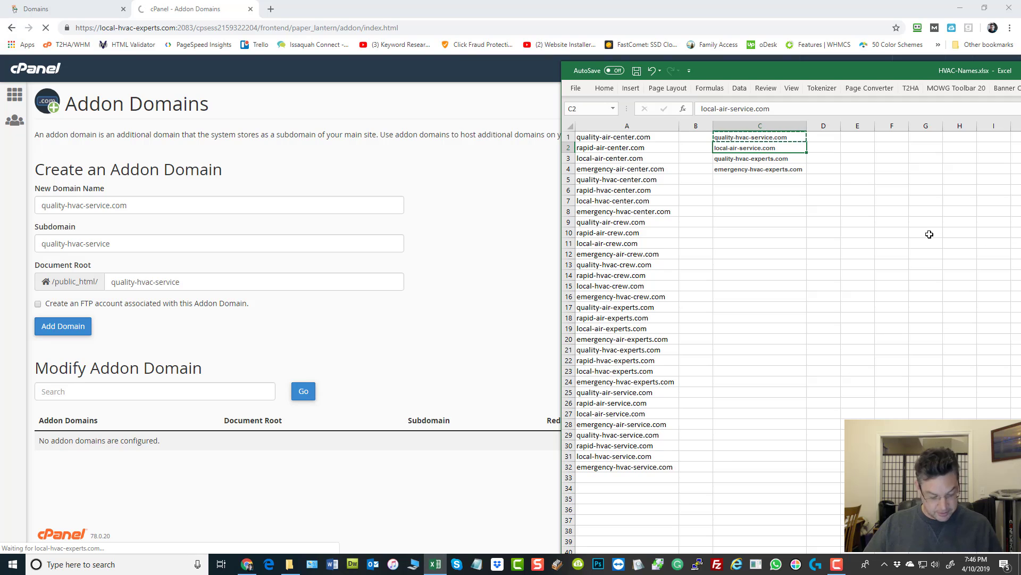
{"action": "key", "text": "ctrl+c"}
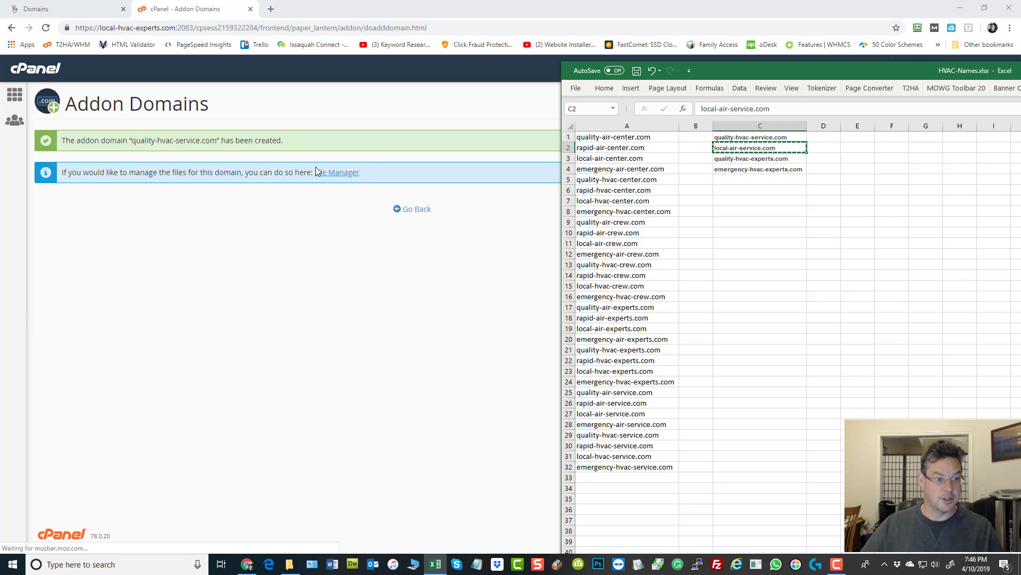
{"action": "left_click", "coordinate": [412, 209]}
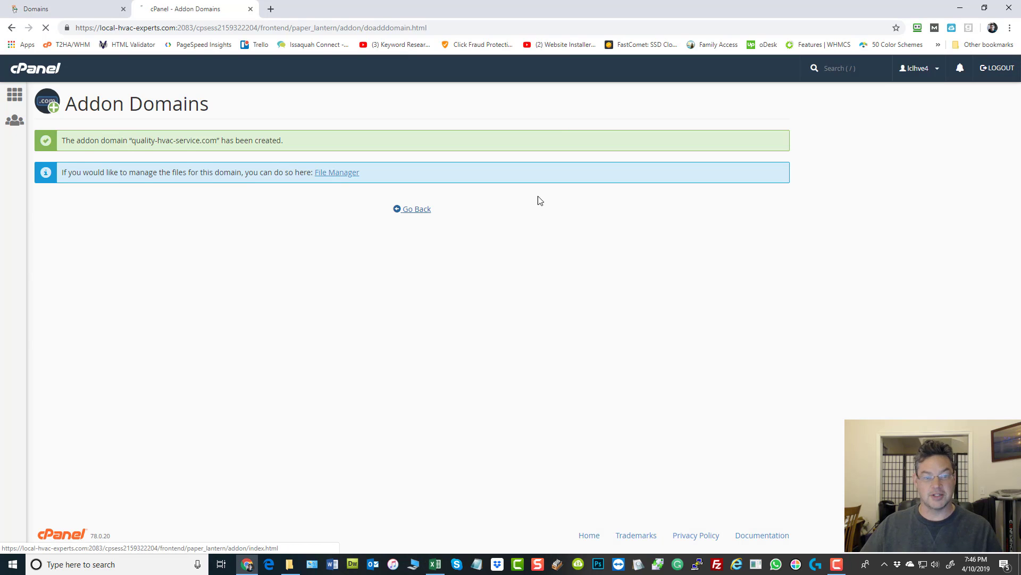
{"action": "left_click", "coordinate": [132, 205]}
{"action": "key", "text": "ctrl+v"}
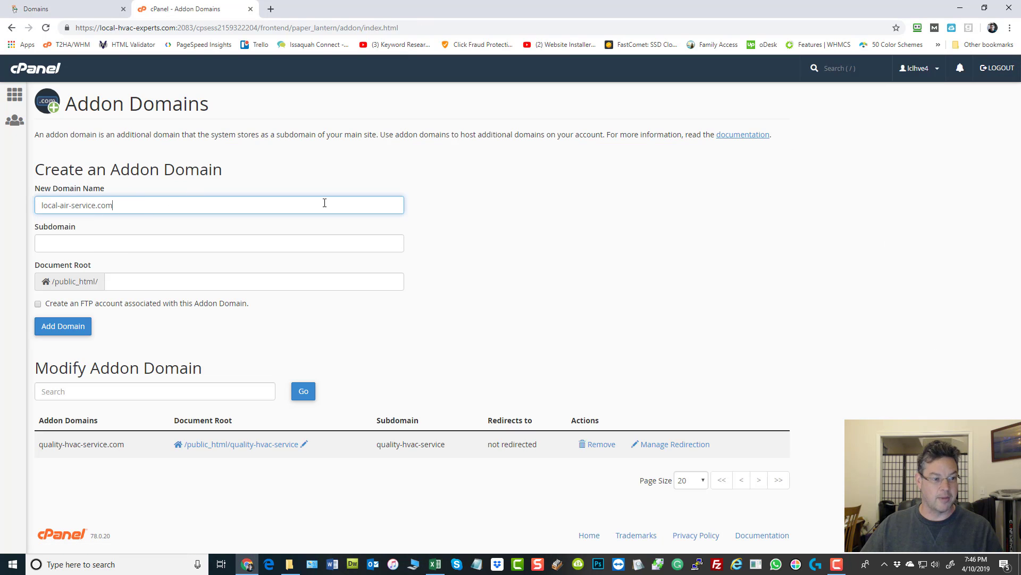
{"action": "left_click", "coordinate": [638, 271]}
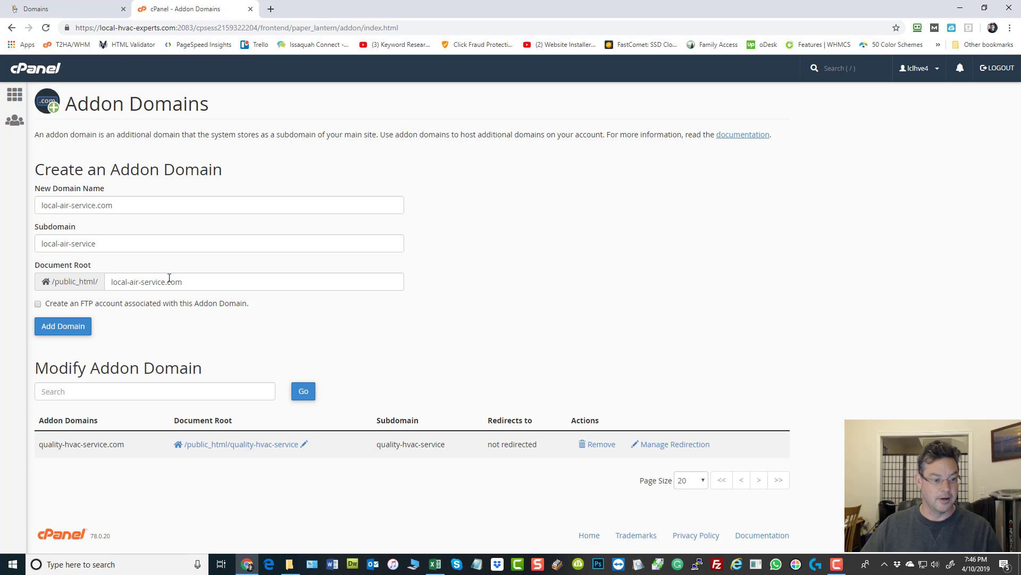
Remove the .com ending so the document root is local-air-service, and add the addon domain
{"action": "left_click_drag", "start_coordinate": [164, 284], "coordinate": [766, 370]}
{"action": "key", "text": "BackSpace"}
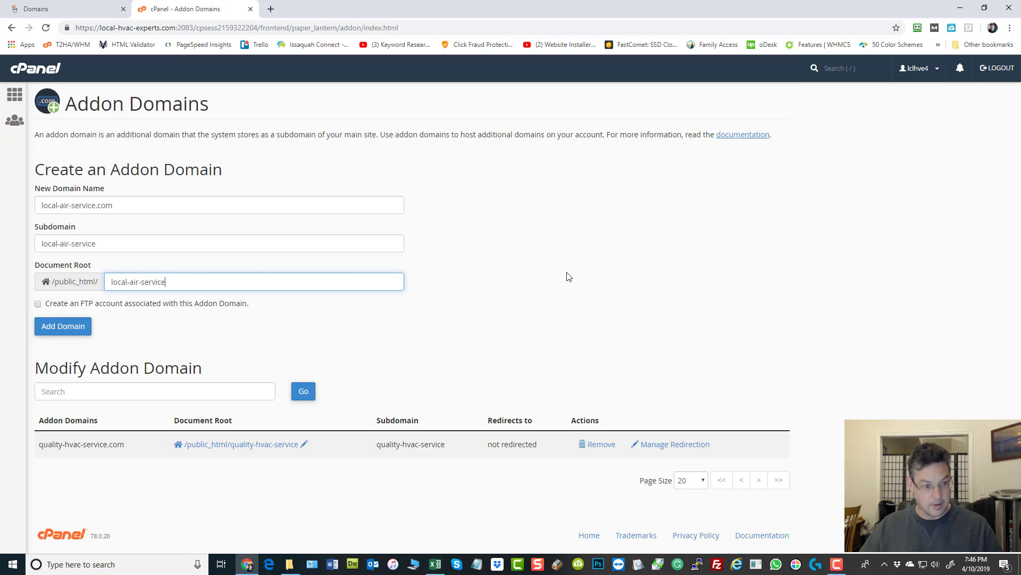
{"action": "left_click", "coordinate": [48, 328]}
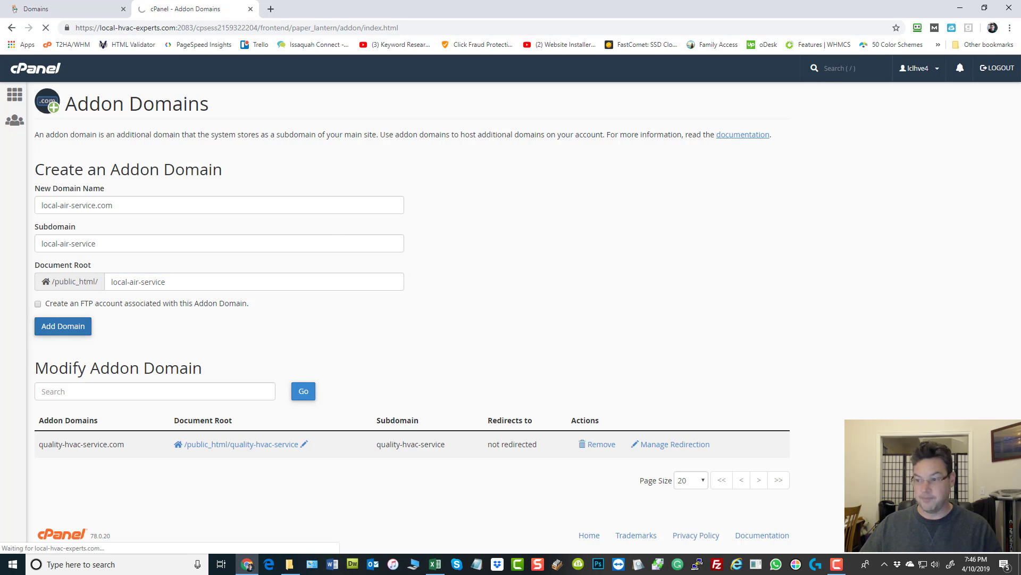
Copy quality-hvac-experts.com from C3 of the Excel sheet into the new domain name of the cPanel addon domain form
{"action": "key", "text": "alt+Tab"}
{"action": "left_click", "coordinate": [734, 232]}
{"action": "left_click", "coordinate": [749, 160]}
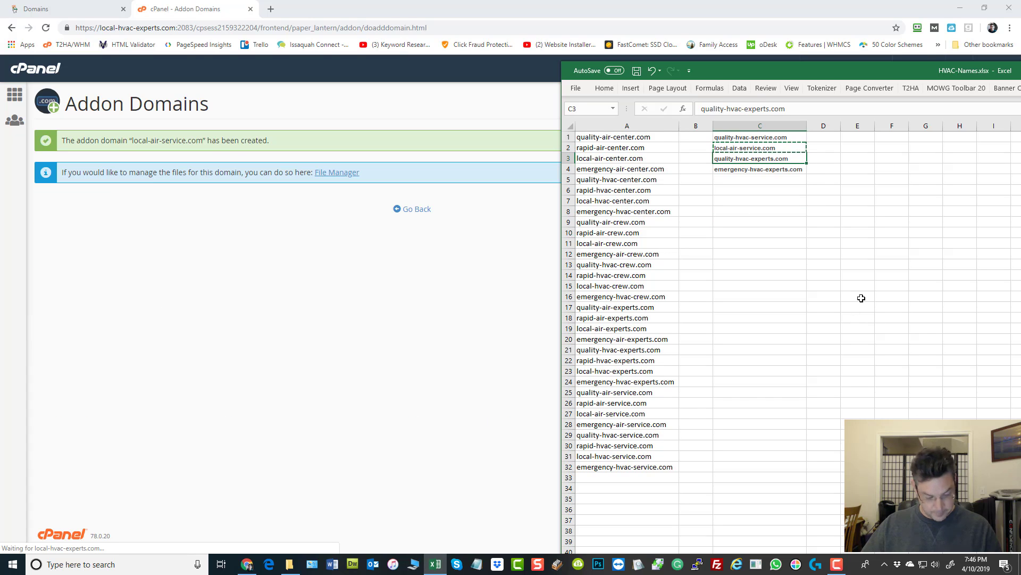
{"action": "left_click", "coordinate": [414, 210]}
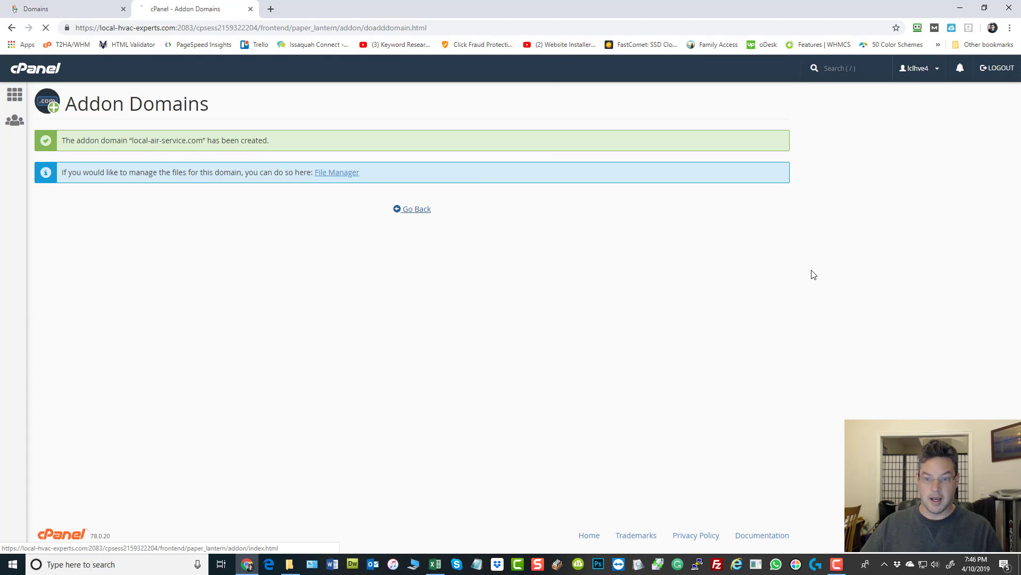
{"action": "left_click", "coordinate": [160, 205]}
{"action": "key", "text": "ctrl+v"}
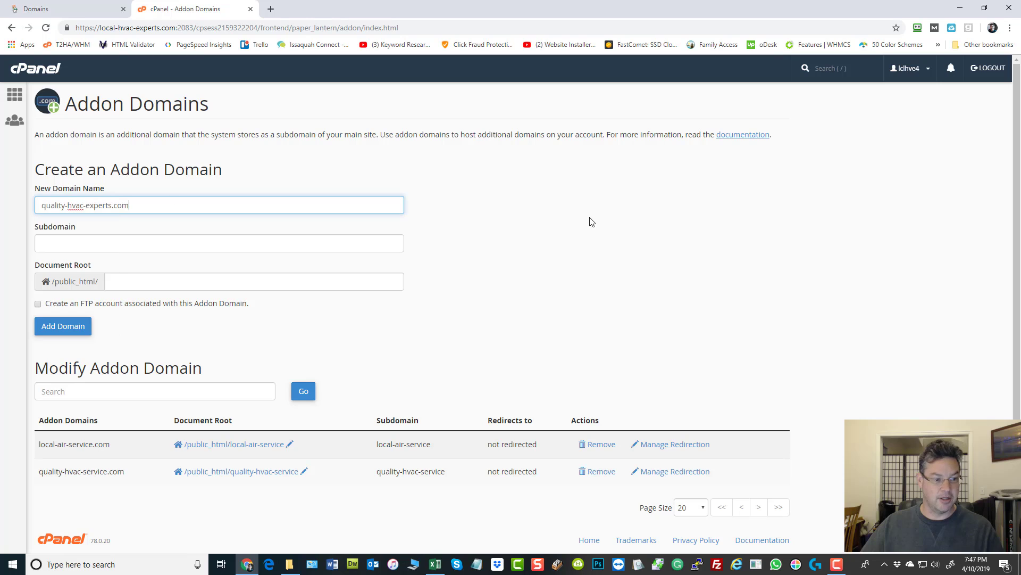
{"action": "left_click", "coordinate": [590, 223]}
Shorten the document root to quality-hvac-experts by deleting the .com ending, and add the addon domain
{"action": "left_click", "coordinate": [185, 284]}
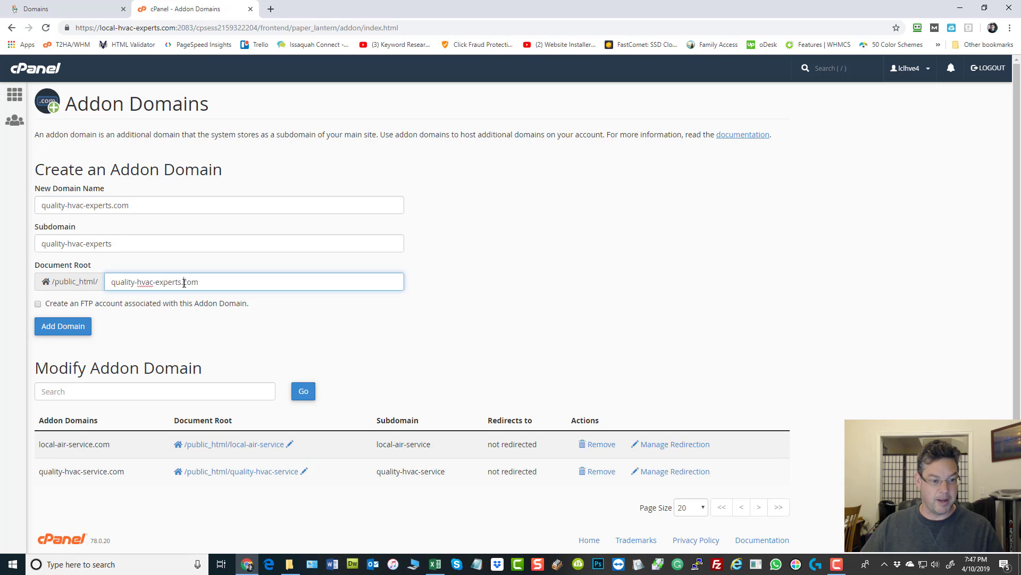
{"action": "key", "text": "Delete"}
{"action": "key", "text": "Delete"}
{"action": "key", "text": "Delete"}
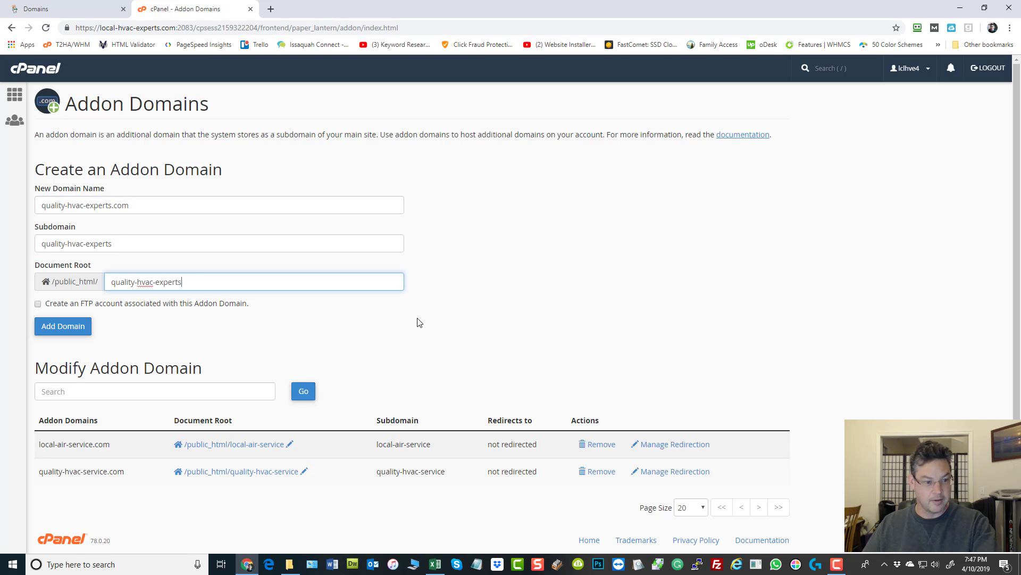
{"action": "left_click", "coordinate": [612, 309]}
{"action": "left_click", "coordinate": [58, 330]}
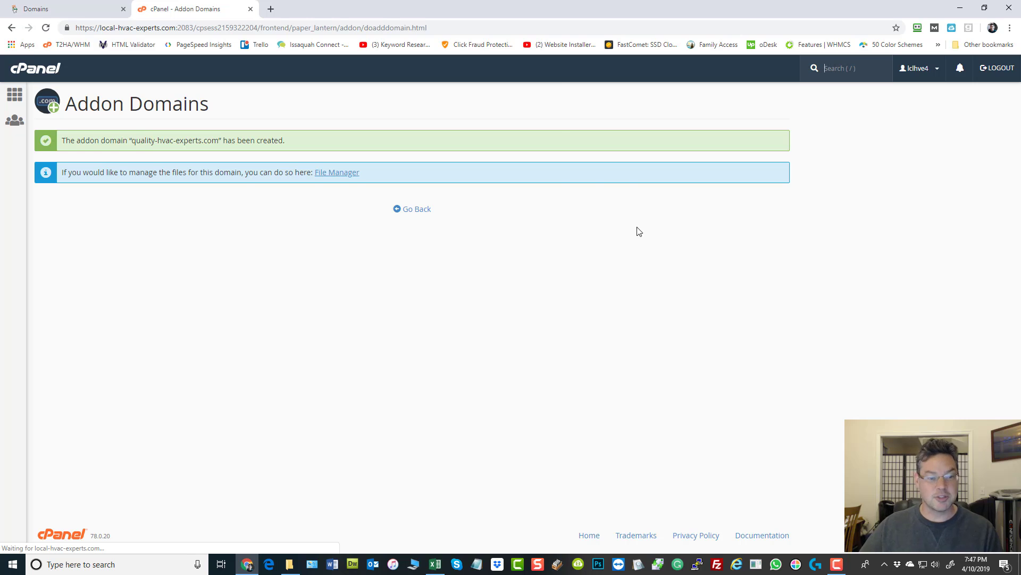
Copy emergency-hvac-experts.com from C4 of the Excel sheet into the new domain name of the cPanel addon domain form
{"action": "key", "text": "alt+Tab"}
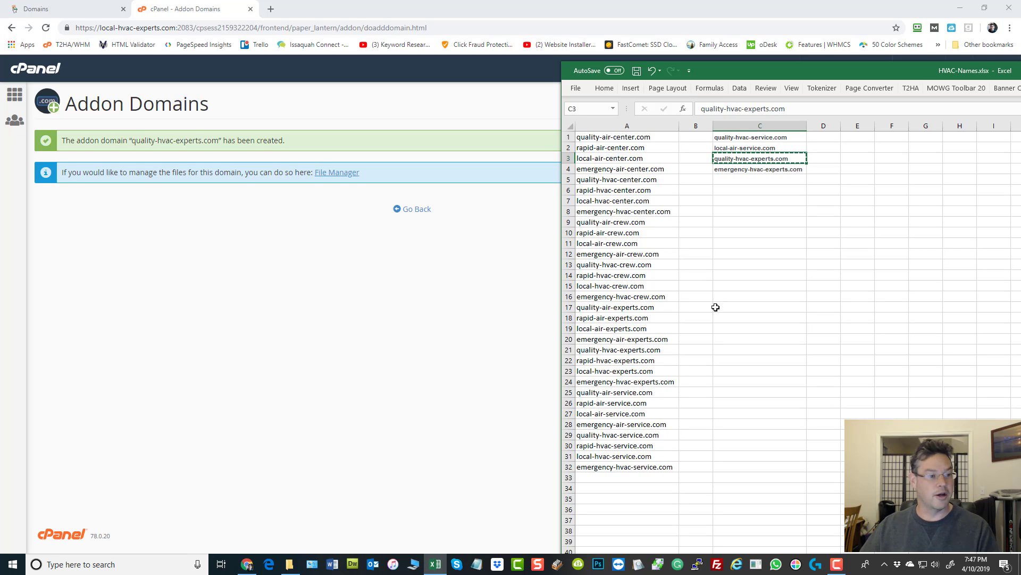
{"action": "left_click", "coordinate": [814, 222]}
{"action": "left_click", "coordinate": [745, 169]}
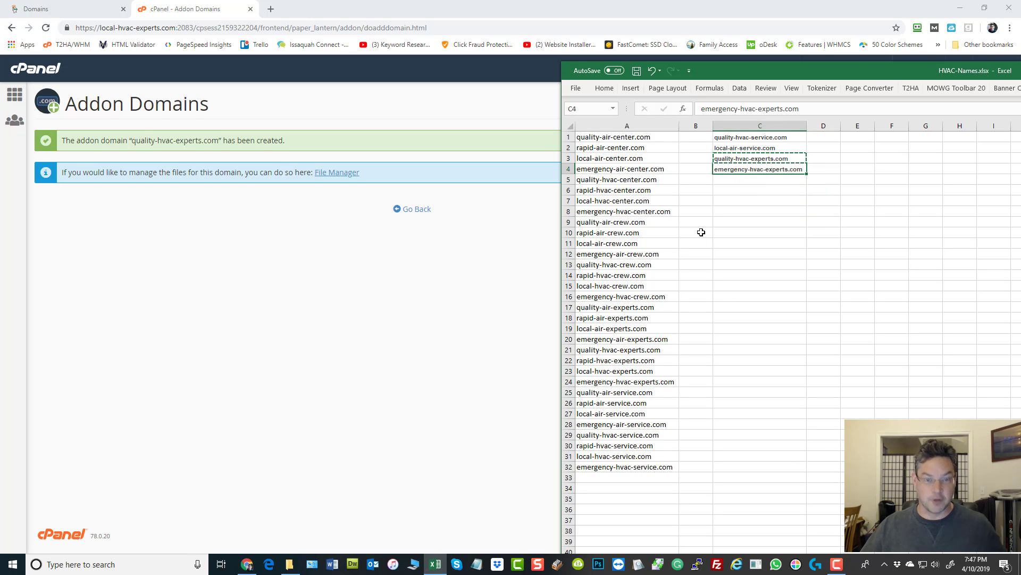
{"action": "key", "text": "ctrl+c"}
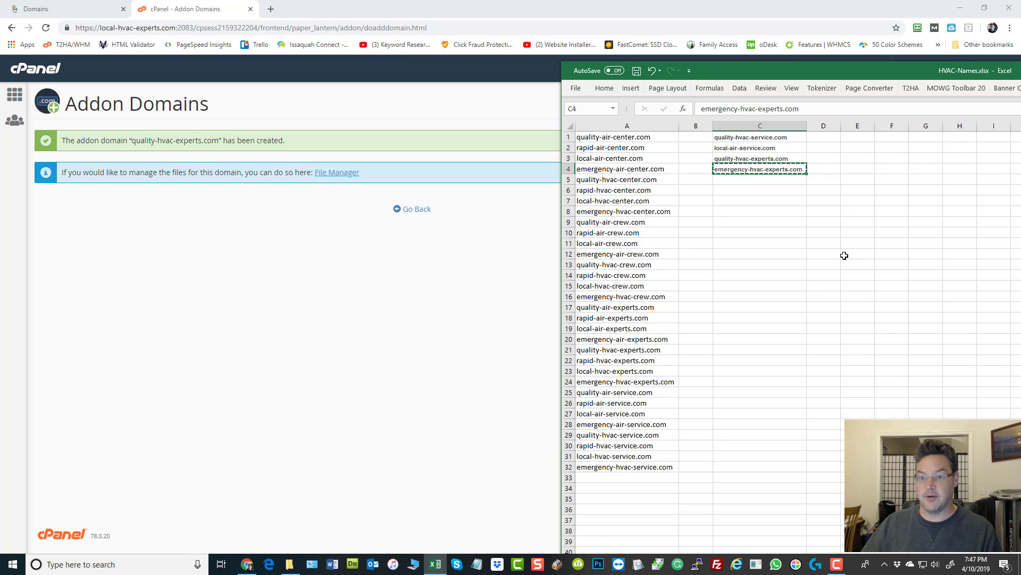
{"action": "left_click", "coordinate": [414, 209]}
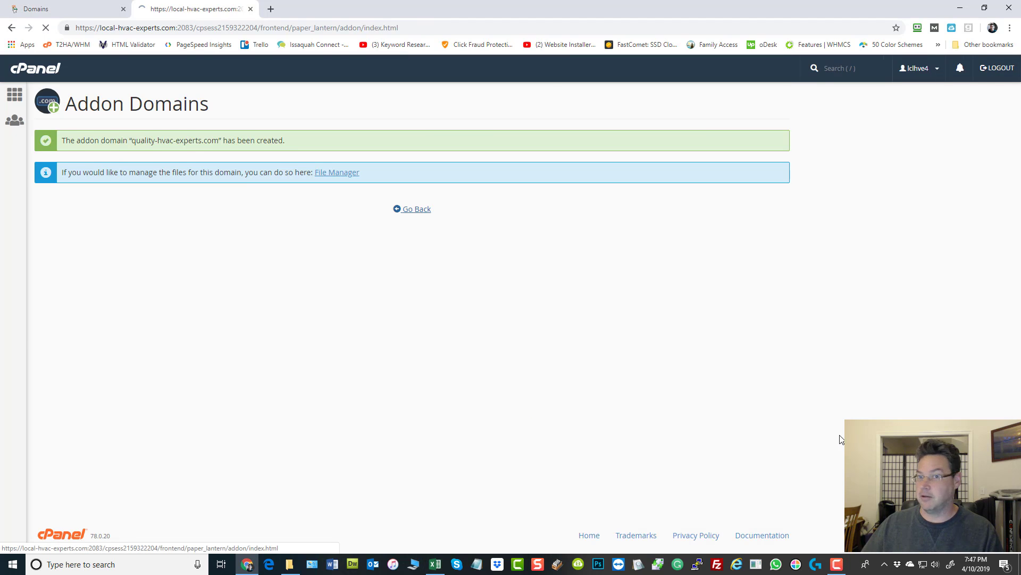
{"action": "left_click", "coordinate": [149, 206]}
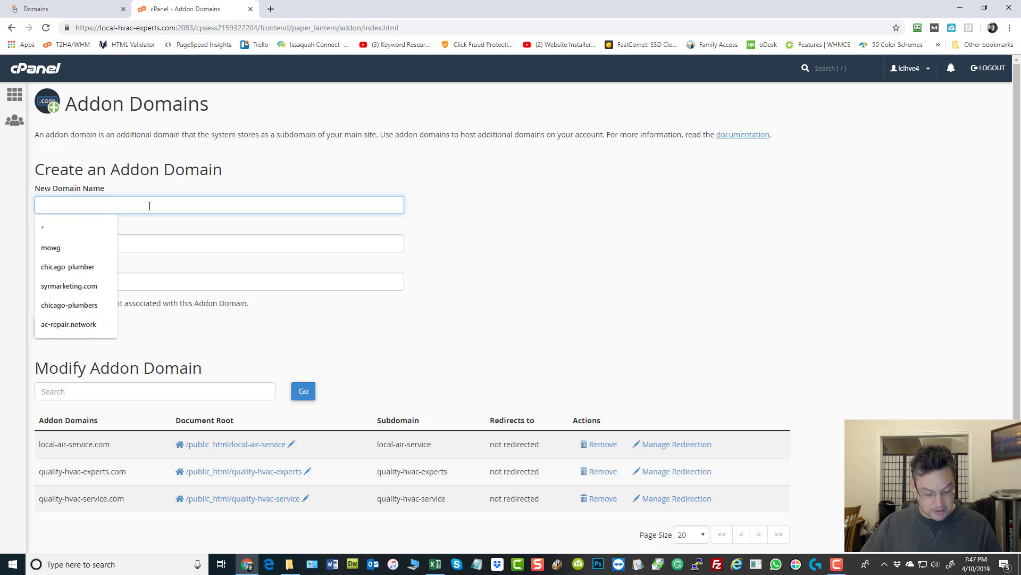
{"action": "key", "text": "ctrl+v"}
{"action": "left_click", "coordinate": [588, 320]}
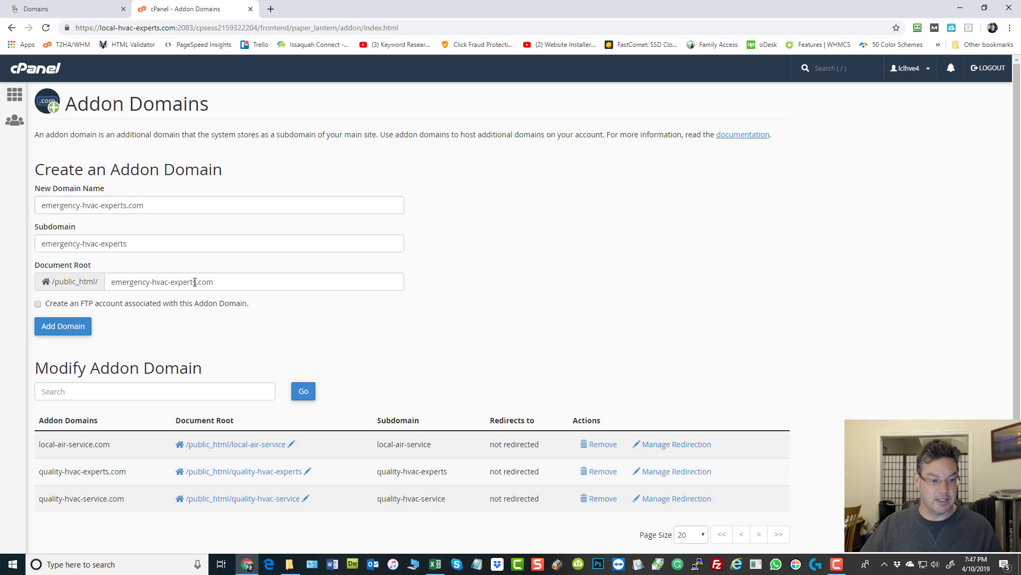
Shorten the document root to emergency-hvac-experts, add the addon domain and return to the Addon Domains page
{"action": "left_click_drag", "start_coordinate": [195, 282], "coordinate": [430, 295]}
{"action": "key", "text": "BackSpace"}
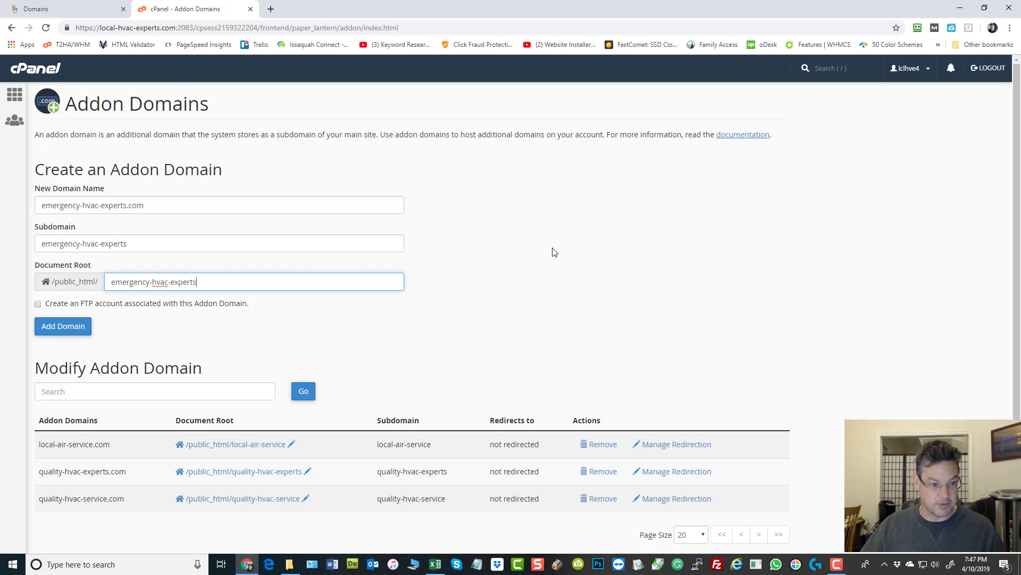
{"action": "left_click", "coordinate": [58, 326]}
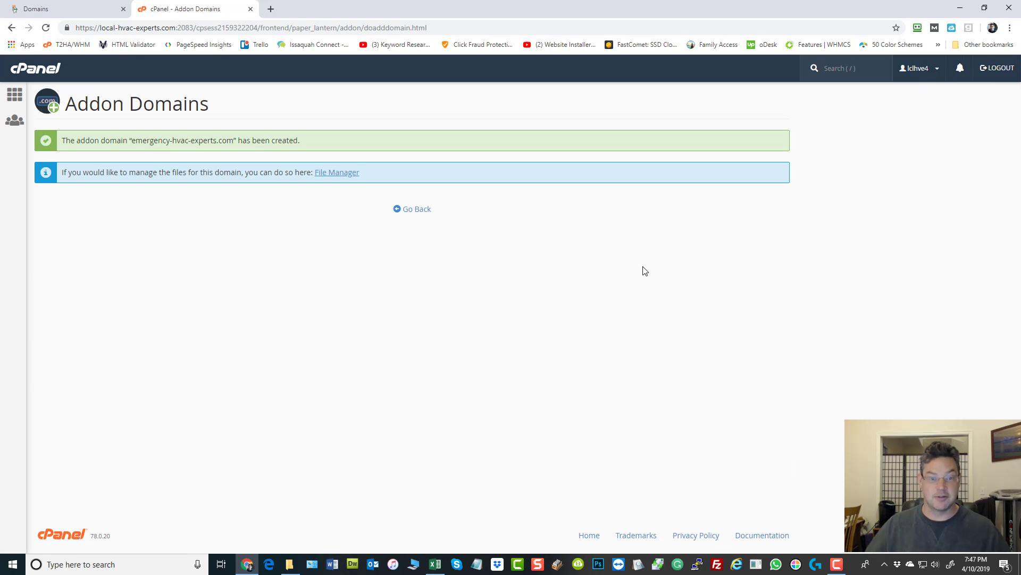
{"action": "left_click", "coordinate": [409, 210]}
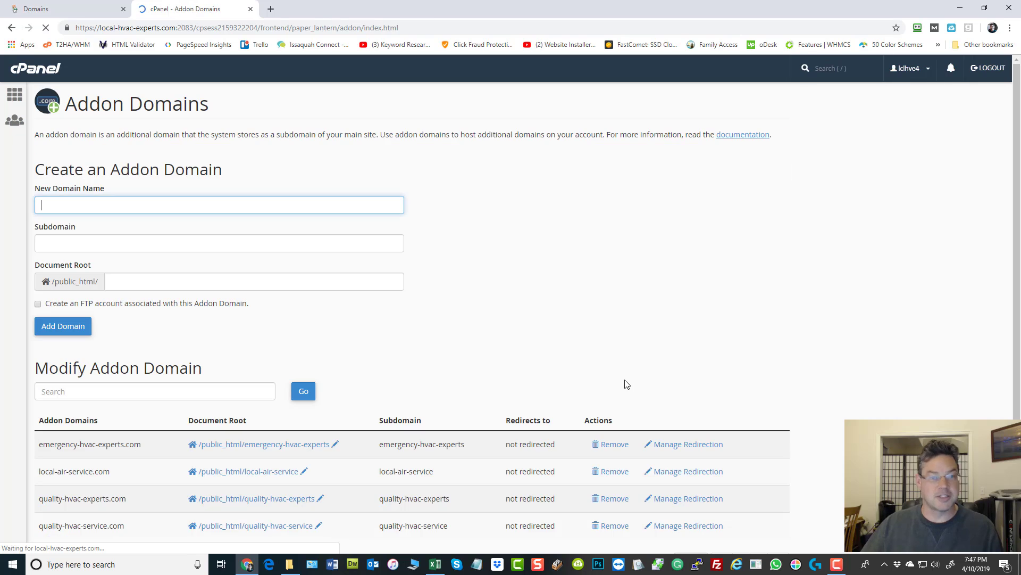
Open the cPanel home page and look over its sections
{"action": "left_click", "coordinate": [21, 71]}
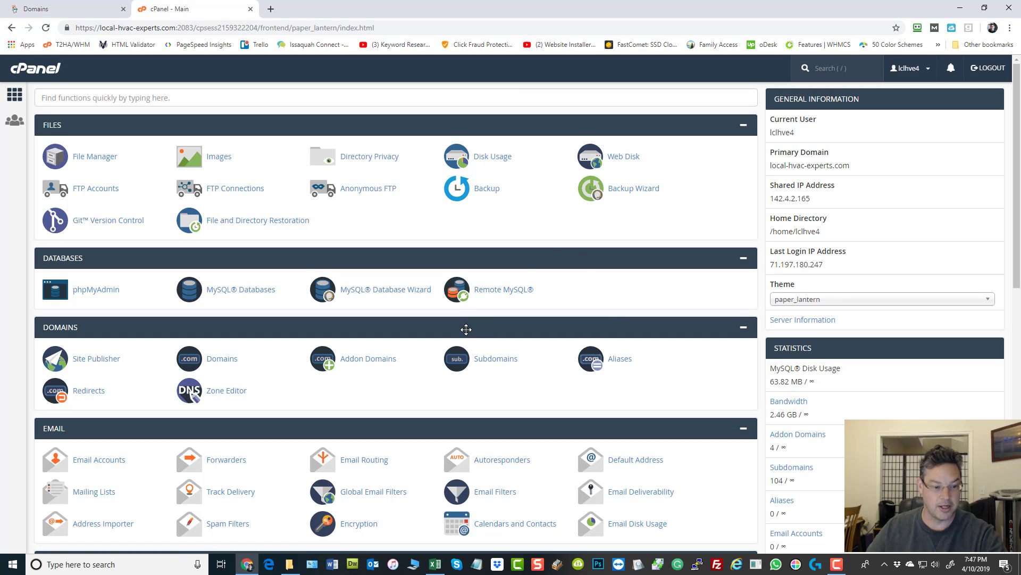
{"action": "scroll", "coordinate": [466, 329], "scroll_direction": "down", "scroll_amount": 8}
{"action": "scroll", "coordinate": [381, 264], "scroll_direction": "up", "scroll_amount": 8}
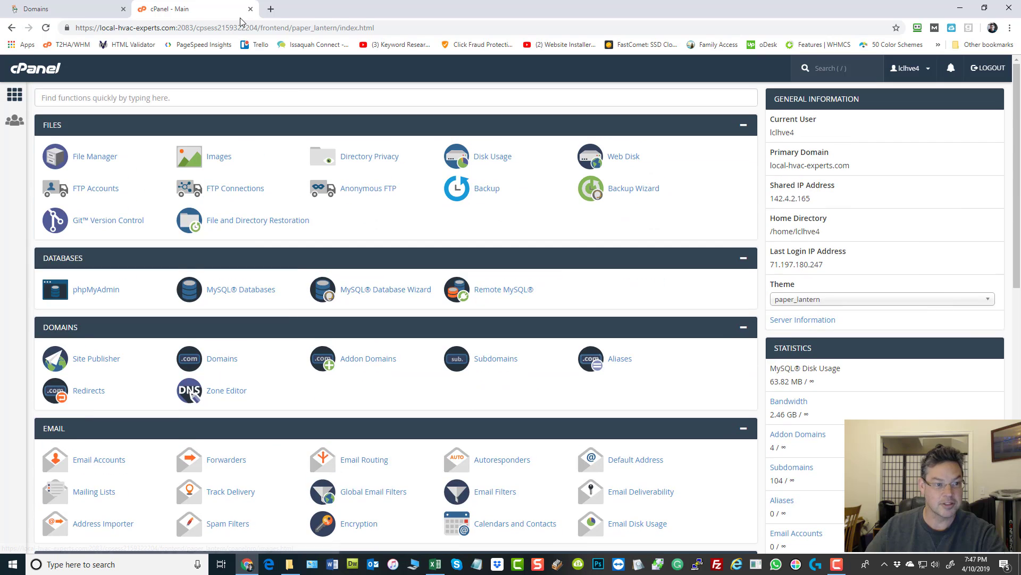
Open software-installer.com in a new browser tab and go to the Installation on TLD or Addon form
{"action": "left_click", "coordinate": [271, 9]}
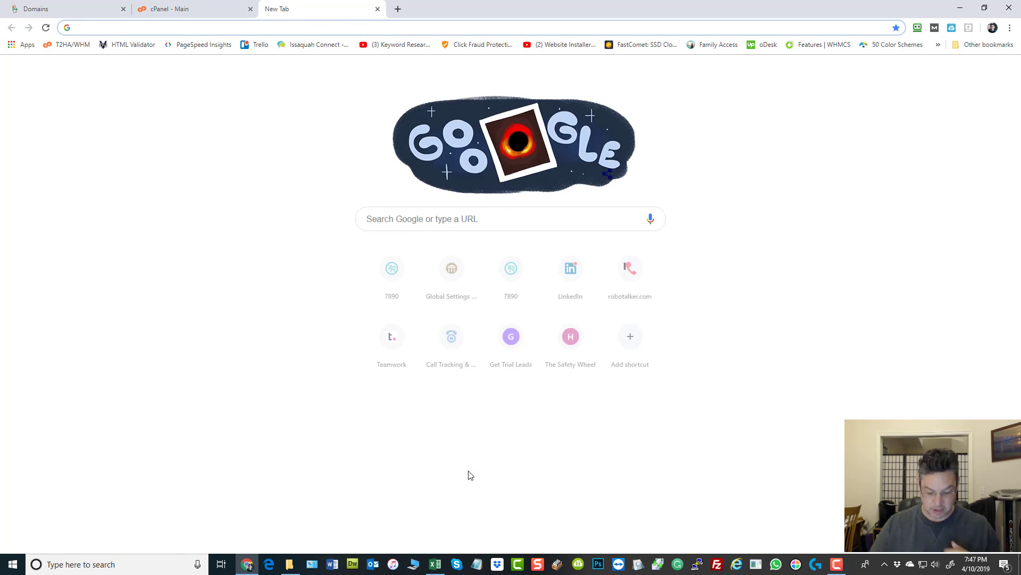
{"action": "type", "text": "software-installer.com"}
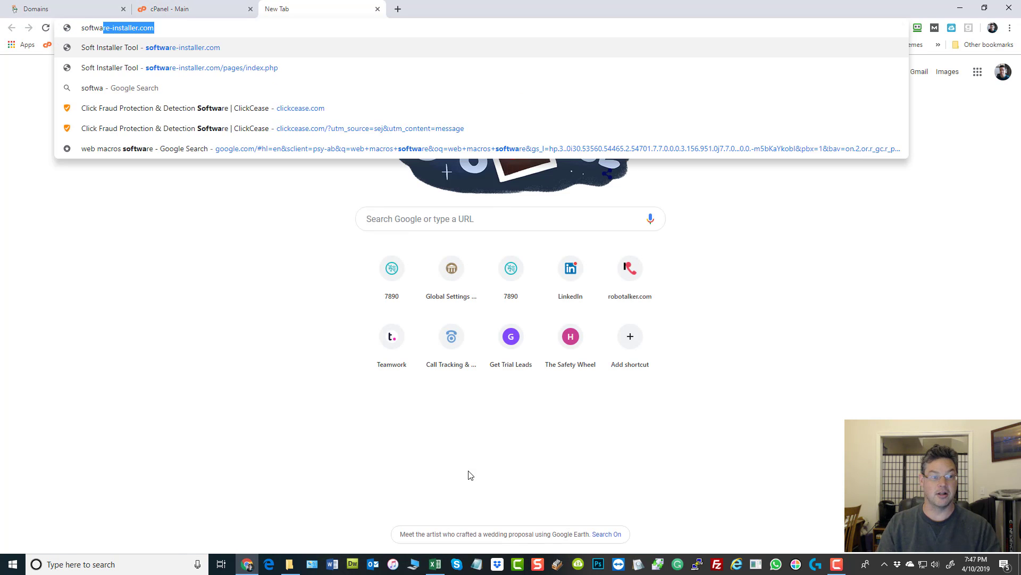
{"action": "key", "text": "Return"}
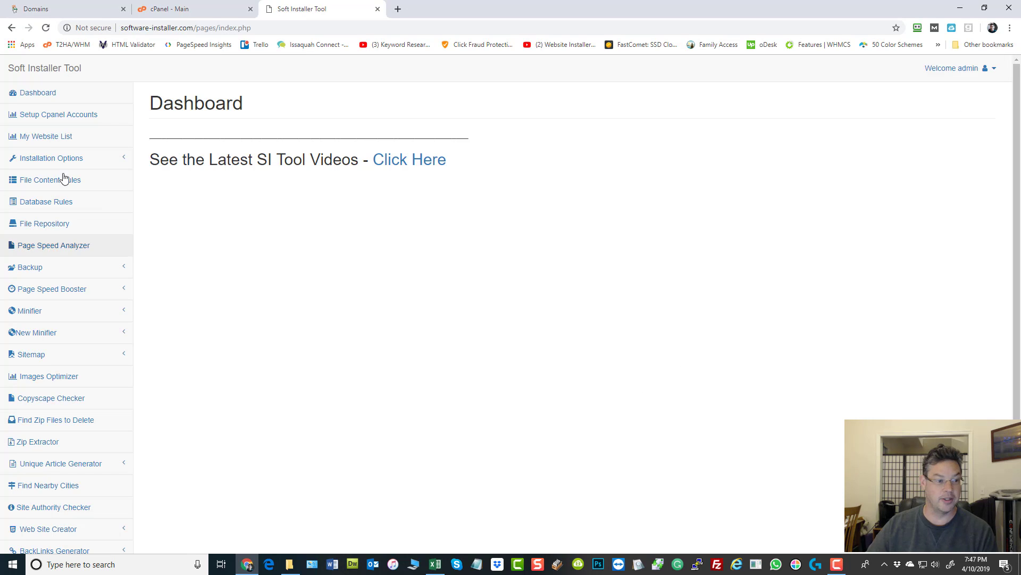
{"action": "left_click", "coordinate": [65, 165]}
{"action": "left_click", "coordinate": [75, 179]}
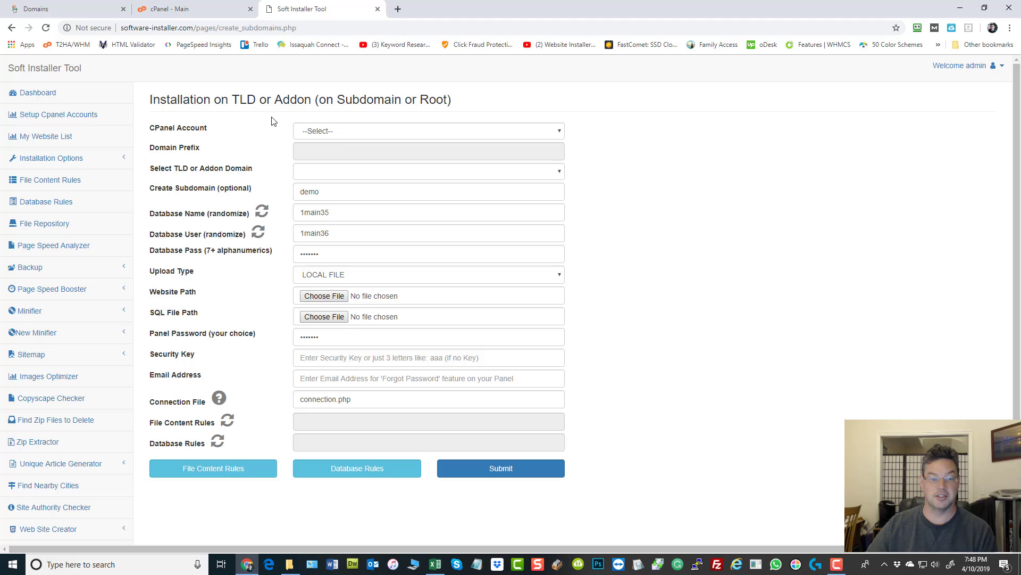
Choose local-hvac-experts.com as the cPanel account for the installation
{"action": "left_click", "coordinate": [337, 134]}
{"action": "scroll", "coordinate": [400, 238], "scroll_direction": "down", "scroll_amount": 3}
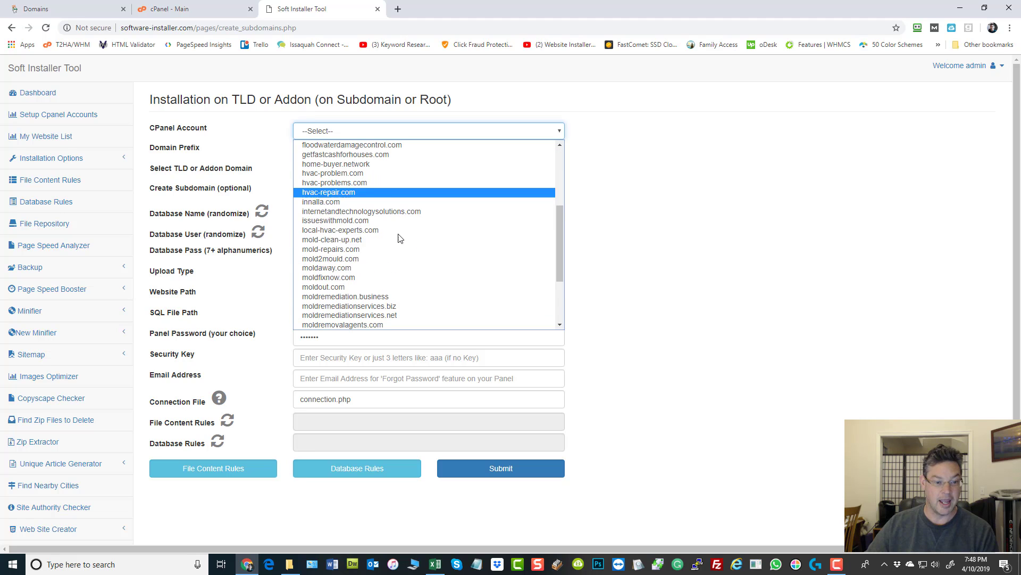
{"action": "left_click", "coordinate": [340, 231]}
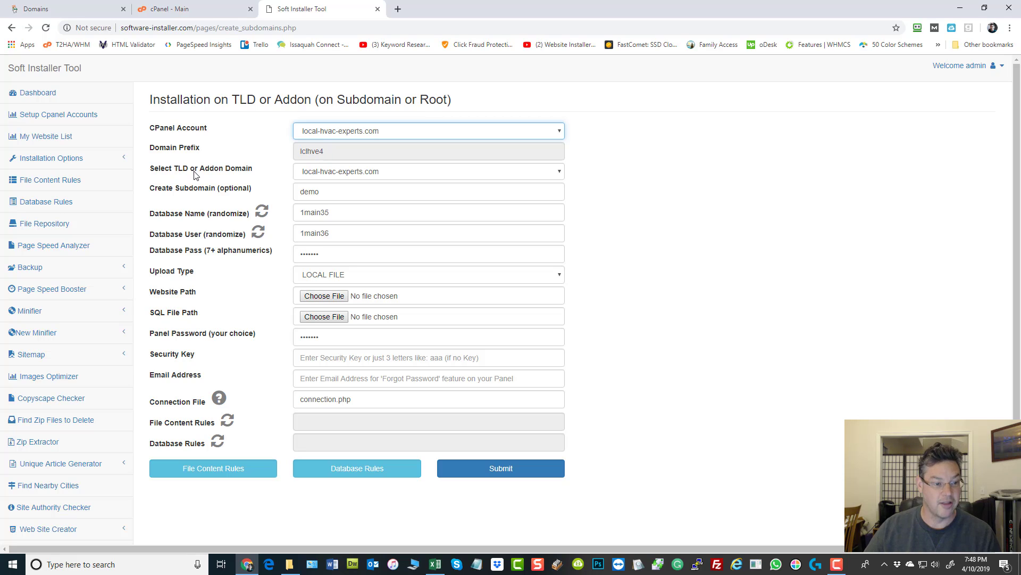
Check which TLD or addon domains are offered for the local-hvac-experts.com account, leaving the selection as it is
{"action": "left_click", "coordinate": [356, 176]}
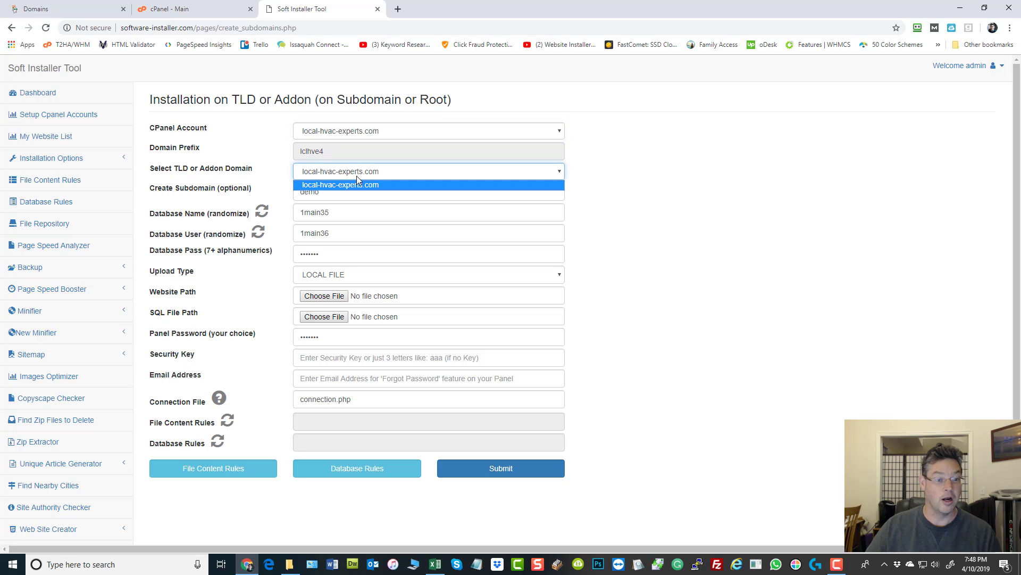
{"action": "left_click", "coordinate": [356, 176]}
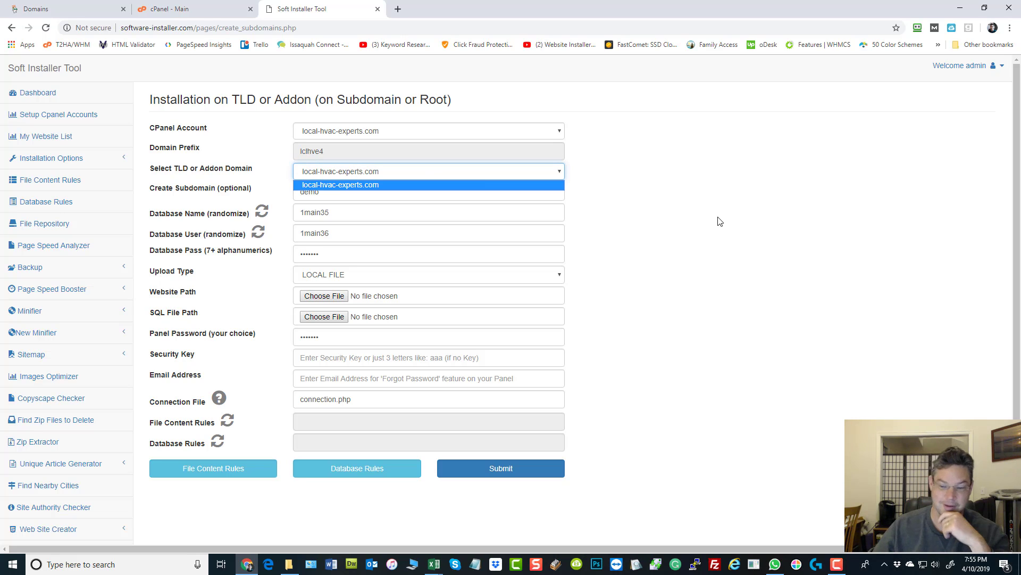
{"action": "left_click", "coordinate": [694, 189]}
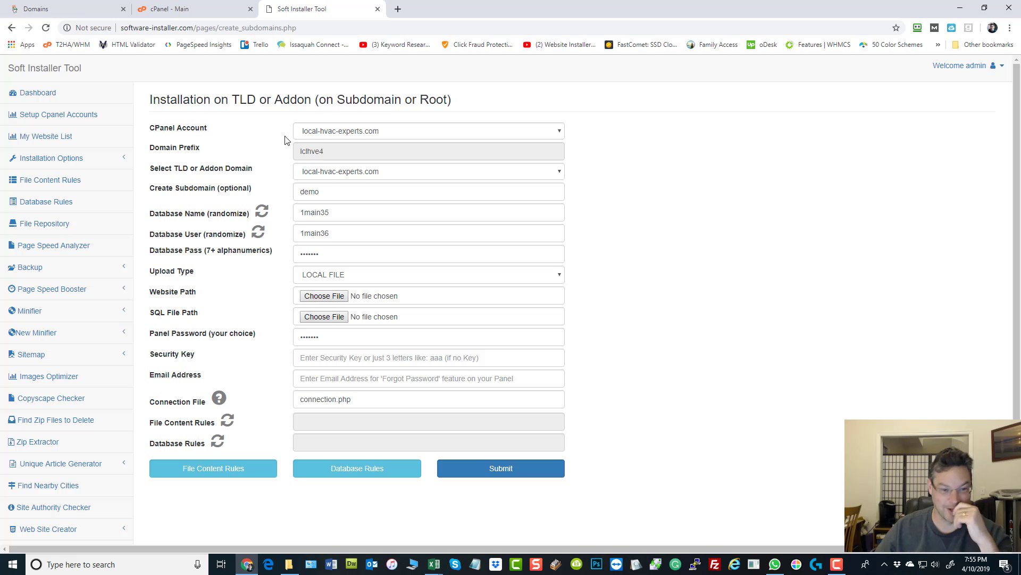
{"action": "left_click", "coordinate": [384, 169]}
{"action": "left_click", "coordinate": [382, 172]}
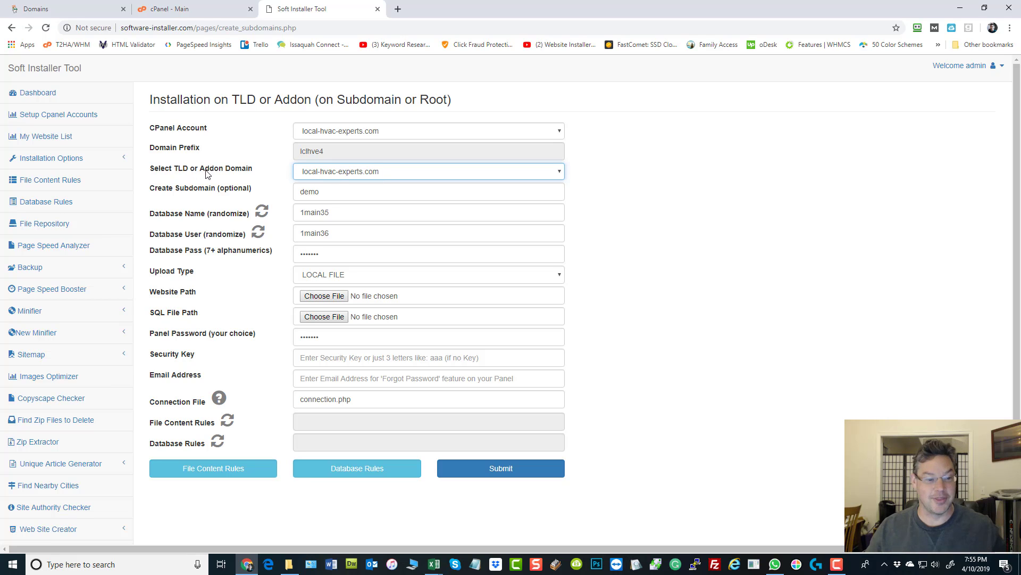
{"action": "left_click", "coordinate": [689, 199]}
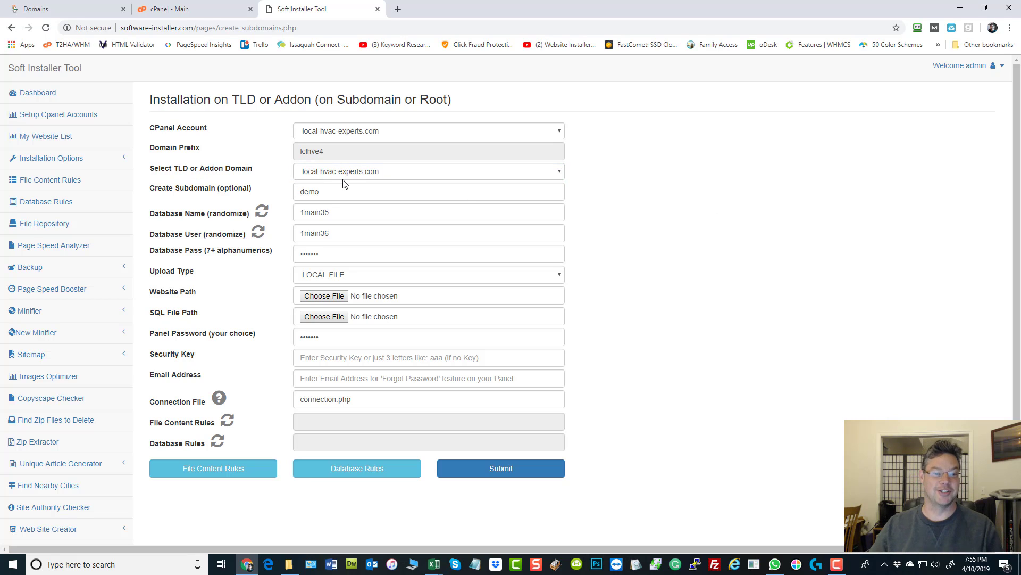
Clear the optional subdomain name in the installation form, keeping local-hvac-experts.com as the TLD or addon domain
{"action": "left_click", "coordinate": [348, 175]}
{"action": "left_click", "coordinate": [348, 175]}
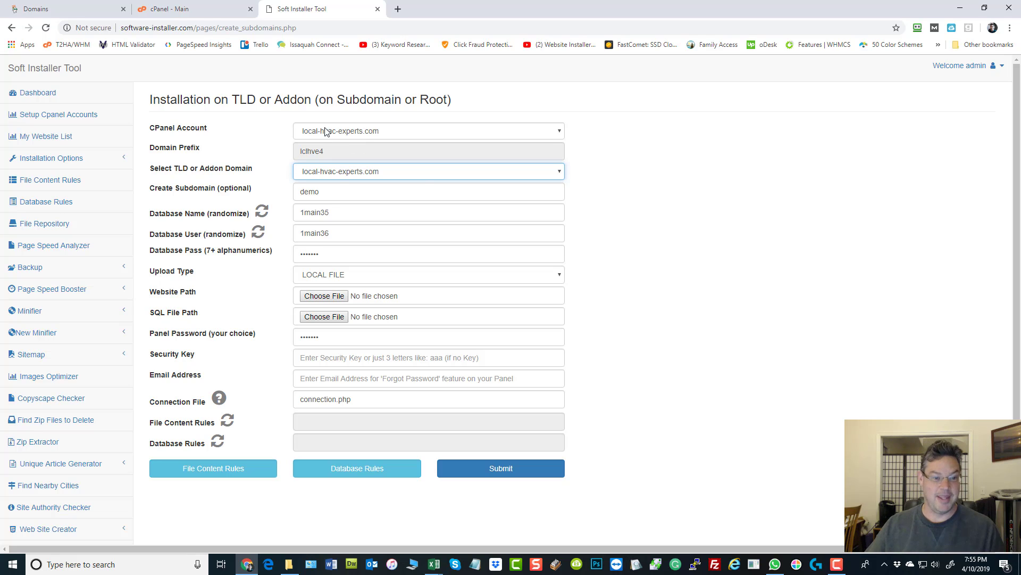
{"action": "left_click", "coordinate": [340, 195]}
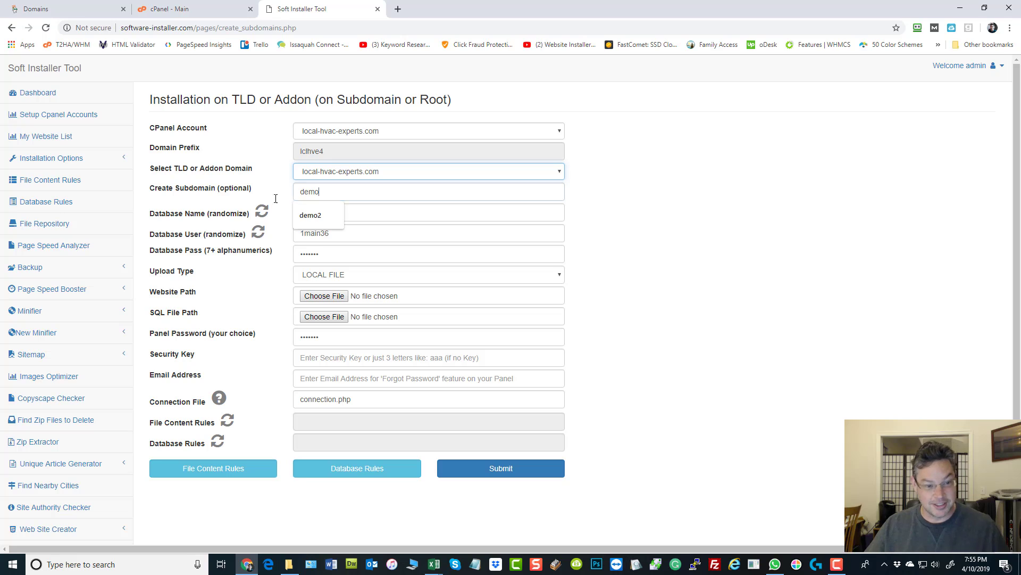
{"action": "key", "text": "BackSpace"}
{"action": "key", "text": "BackSpace"}
{"action": "key", "text": "BackSpace"}
{"action": "key", "text": "BackSpace"}
{"action": "left_click", "coordinate": [588, 186]}
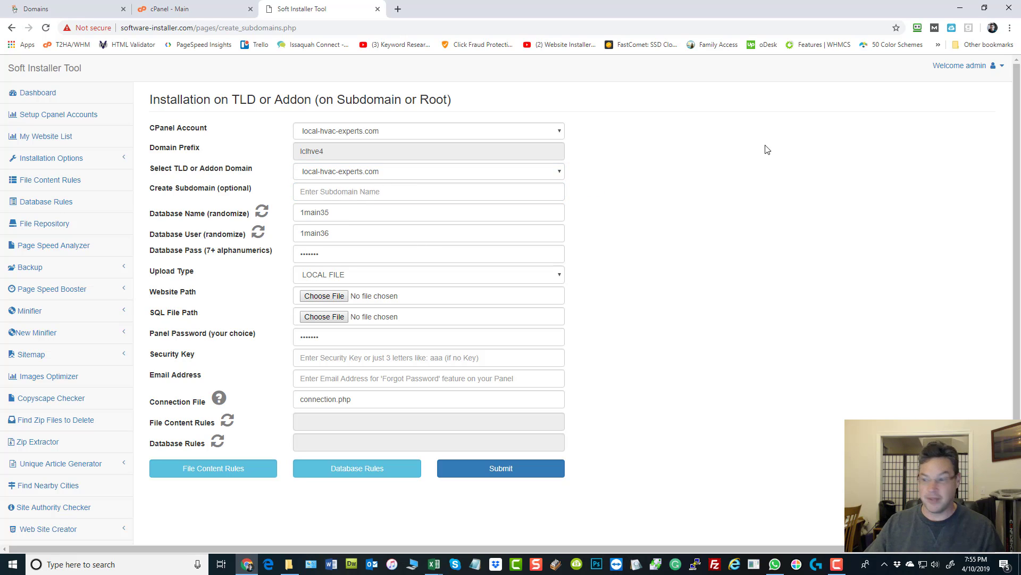
Compare the bought domains in the Excel list with the domains offered under TLD or Addon Domain
{"action": "key", "text": "alt+Tab"}
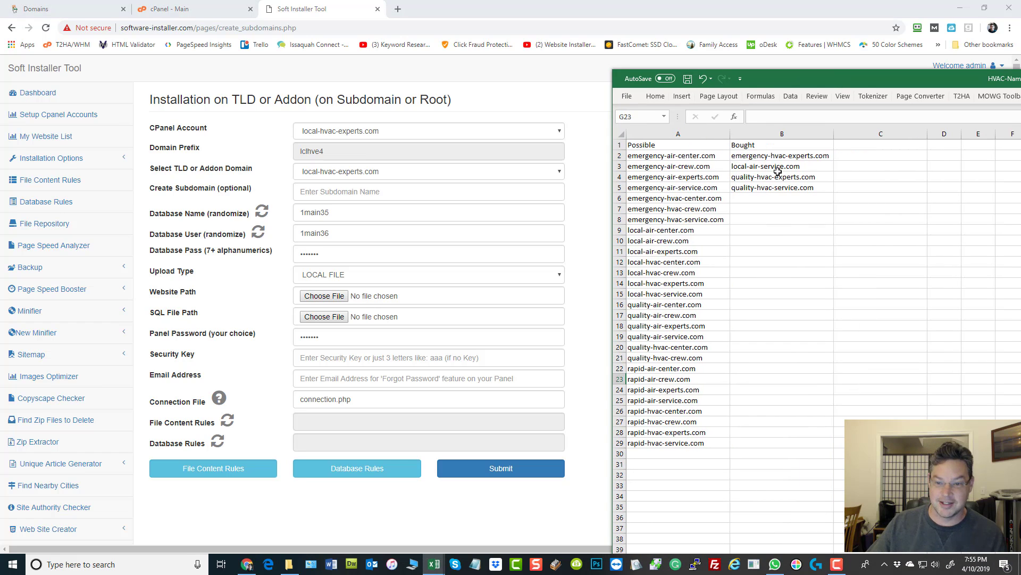
{"action": "left_click", "coordinate": [780, 175]}
{"action": "left_click", "coordinate": [329, 175]}
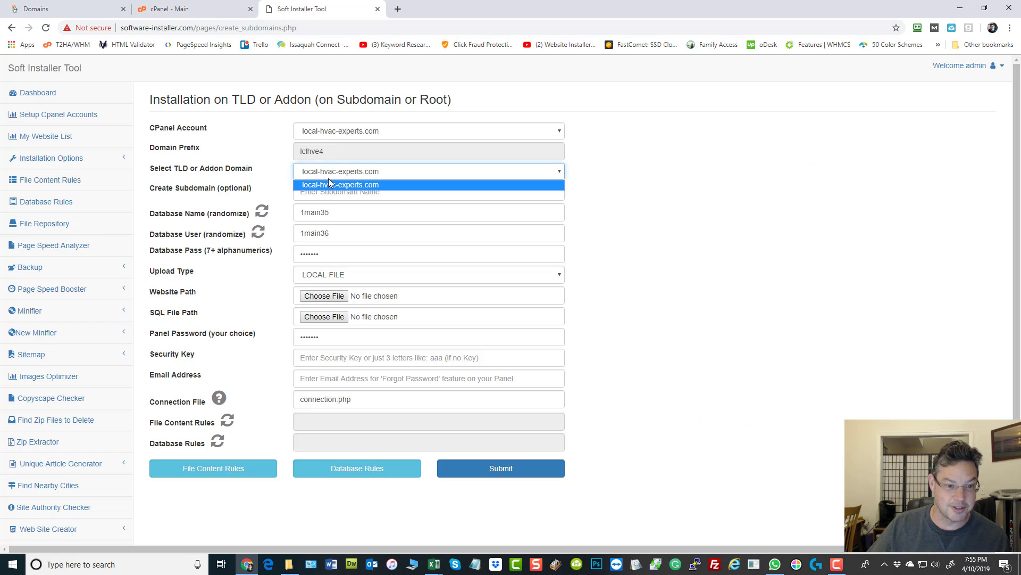
{"action": "left_click", "coordinate": [334, 195]}
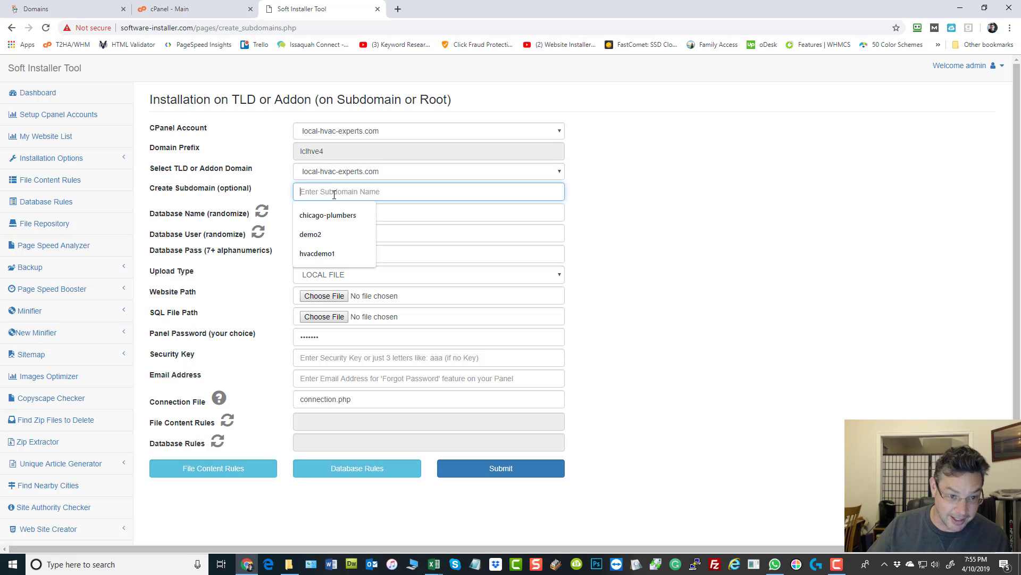
{"action": "left_click", "coordinate": [649, 209]}
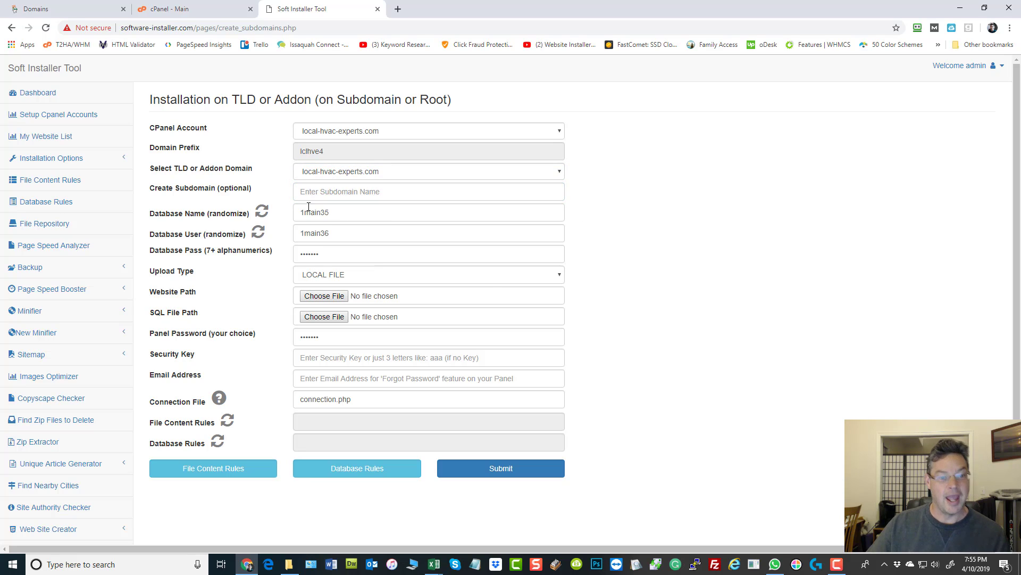
Randomize the database name and database user, and set the upload type to REPOSITORY FILE
{"action": "left_click", "coordinate": [262, 211]}
{"action": "left_click", "coordinate": [258, 232]}
{"action": "left_click", "coordinate": [340, 278]}
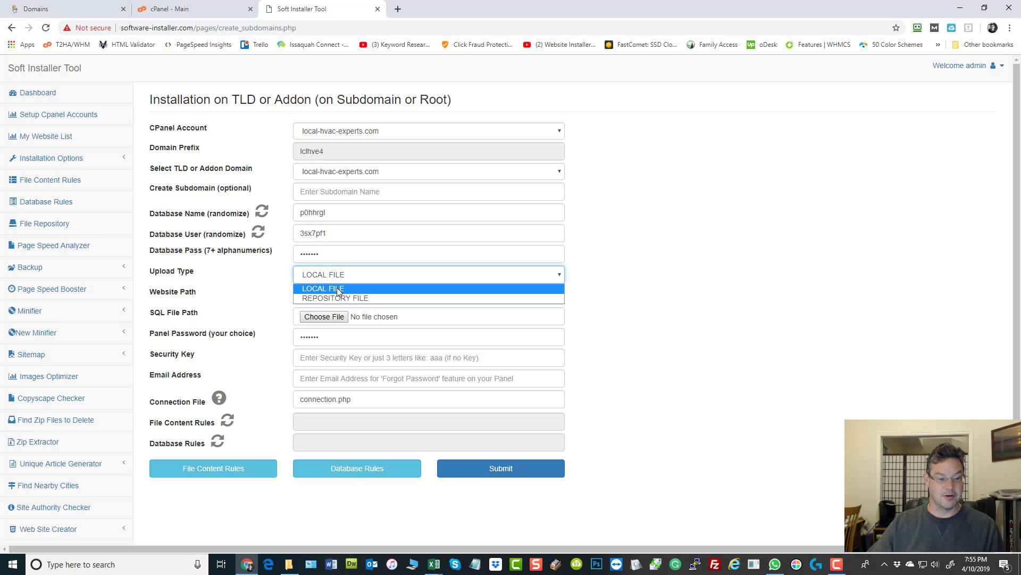
{"action": "left_click", "coordinate": [345, 297]}
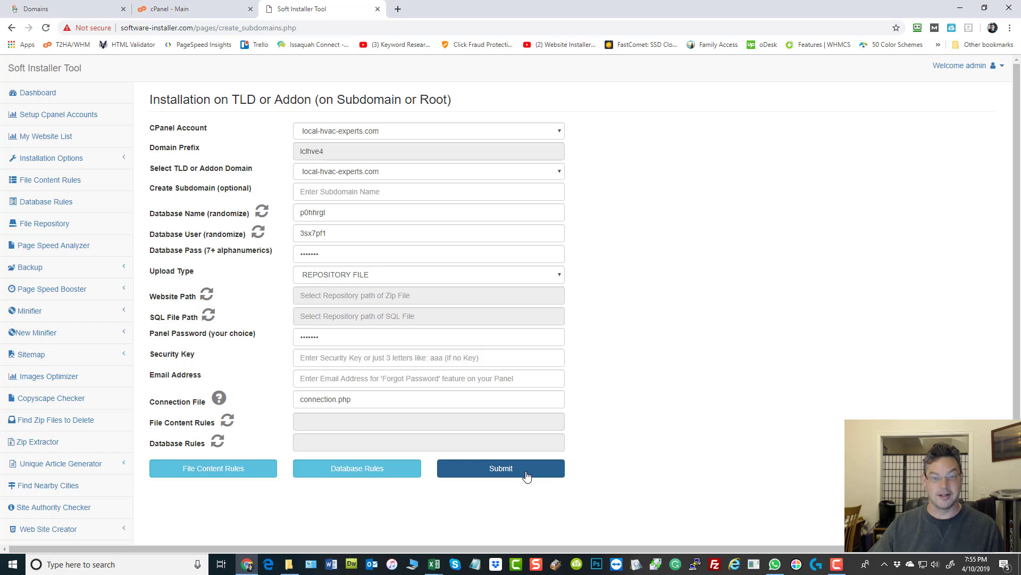
Show the tool's installation options, including Batch Installation, and switch to the bulk-local-hvac-experts-subs.xlsx workbook in Excel
{"action": "key", "text": "alt+Tab"}
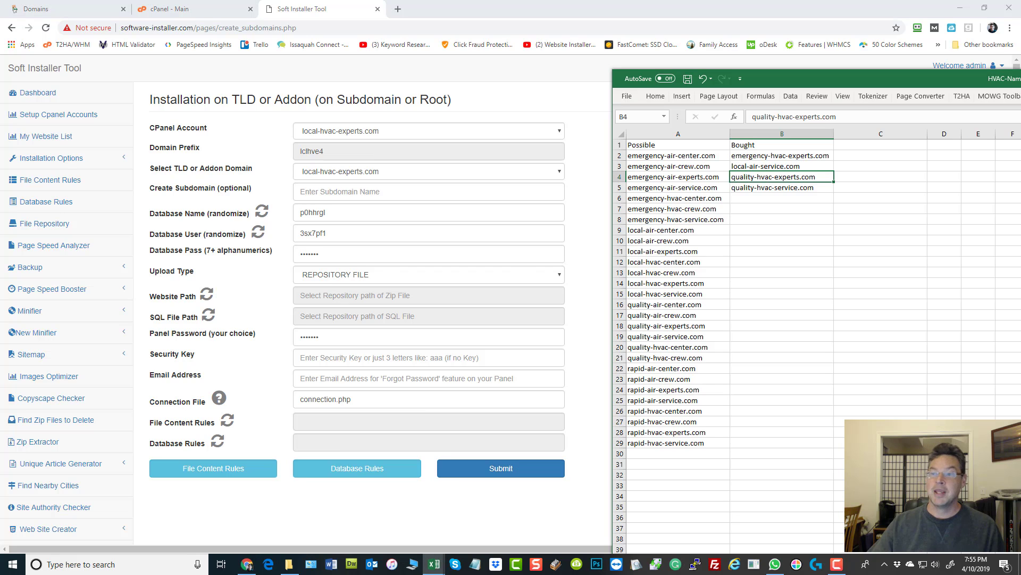
{"action": "left_click", "coordinate": [57, 158]}
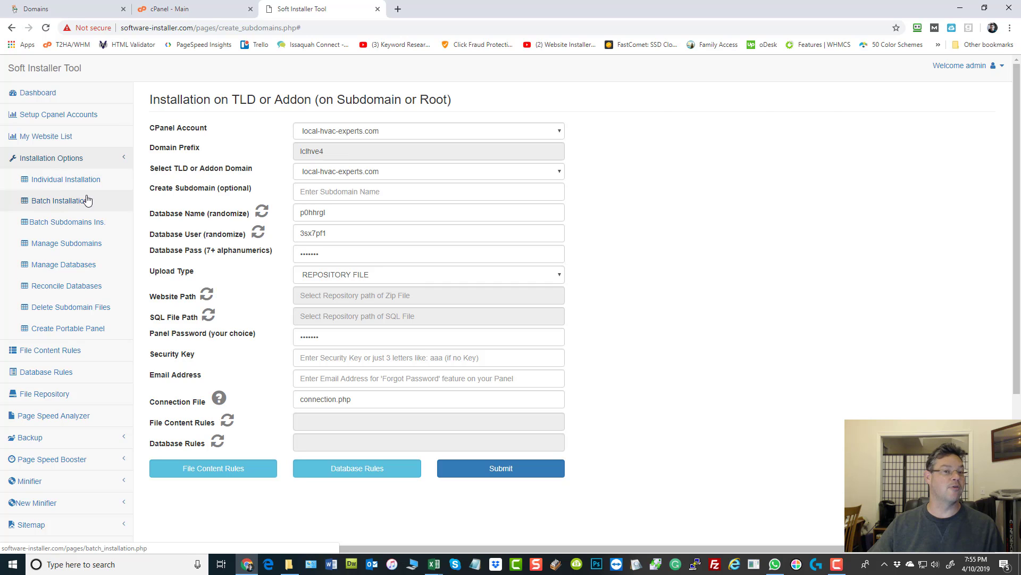
{"action": "key", "text": "alt+Tab"}
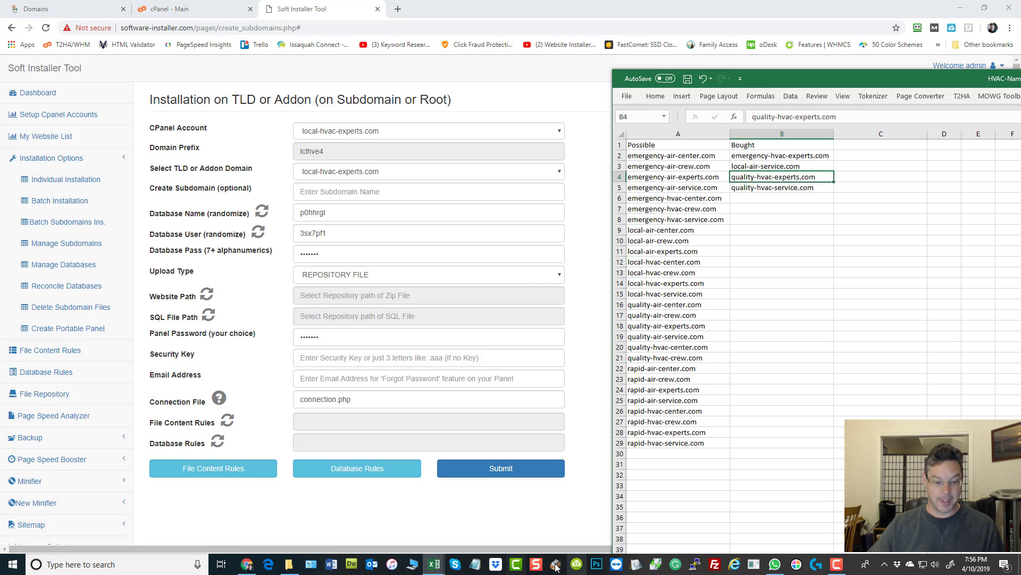
{"action": "left_click", "coordinate": [434, 564]}
{"action": "left_click", "coordinate": [479, 511]}
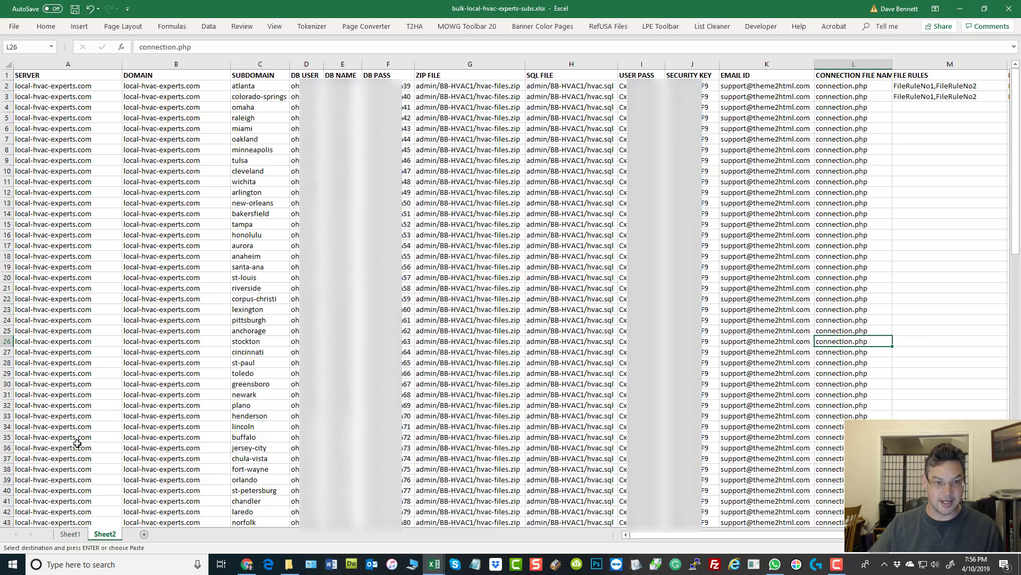
Look over the bulk installation list on Sheet1 and return to Sheet2
{"action": "left_click", "coordinate": [67, 534]}
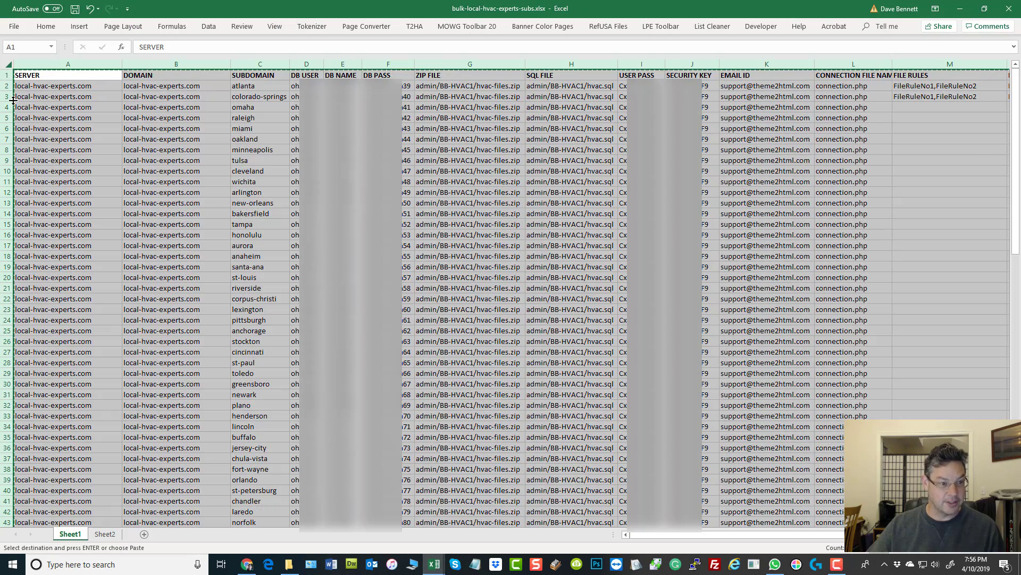
{"action": "left_click", "coordinate": [84, 117]}
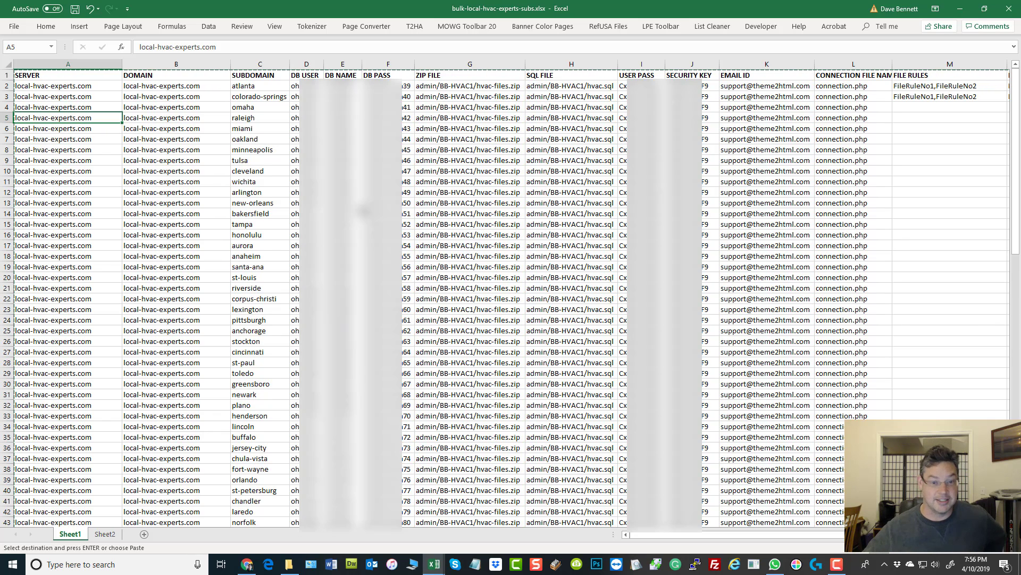
{"action": "left_click", "coordinate": [105, 533]}
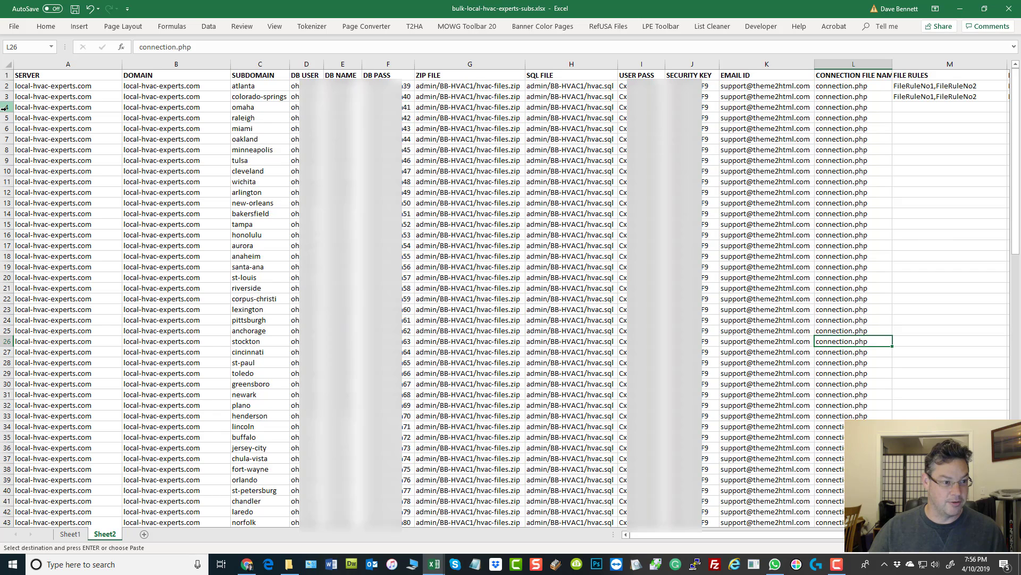
Delete rows 6 to 104 of Sheet2, keeping only the header and the first four entries
{"action": "left_click", "coordinate": [7, 128]}
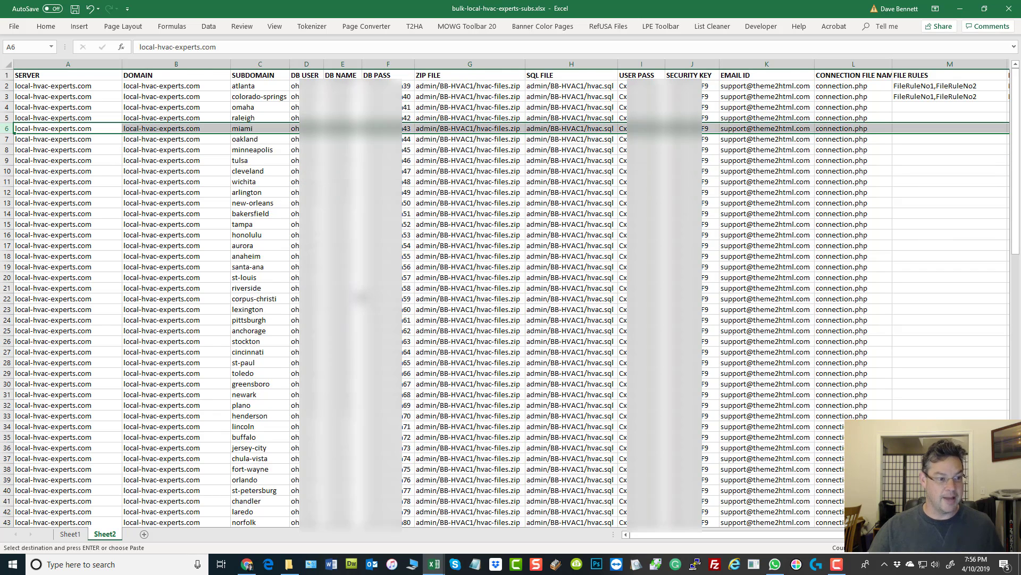
{"action": "scroll", "coordinate": [220, 333], "scroll_direction": "down", "scroll_amount": 20}
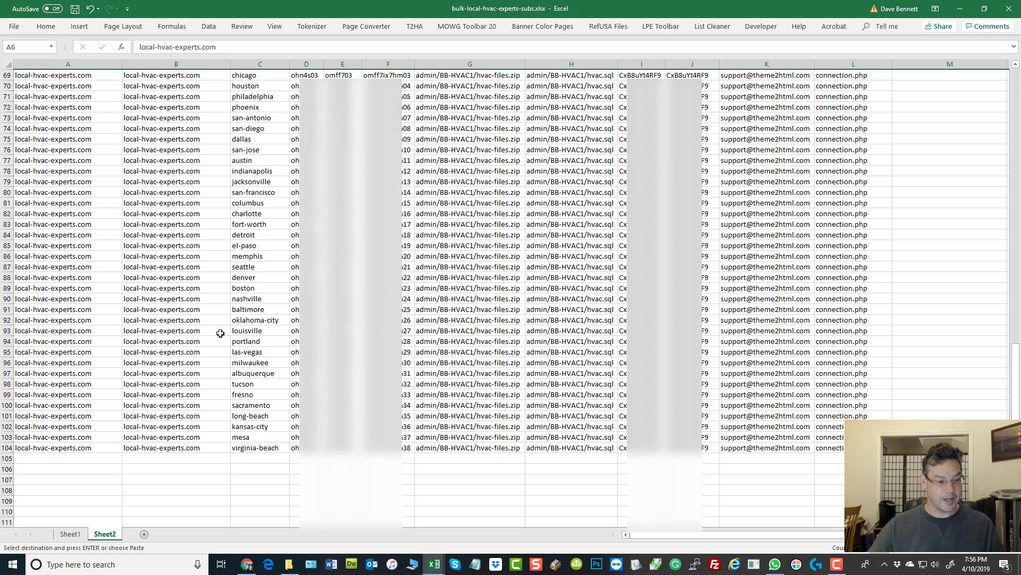
{"action": "left_click", "coordinate": [7, 448], "text": "shift"}
{"action": "right_click", "coordinate": [450, 313]}
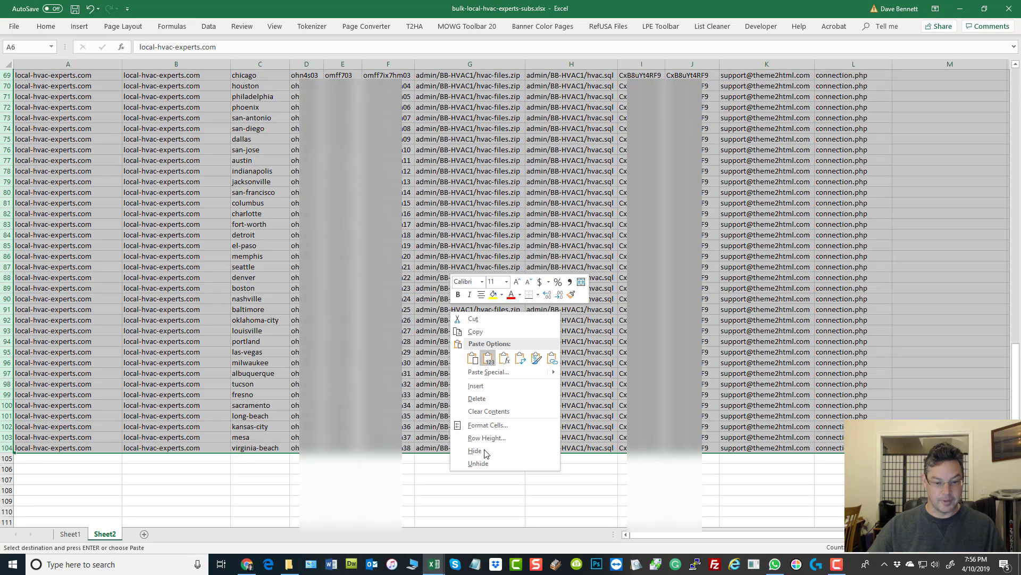
{"action": "left_click", "coordinate": [477, 398]}
{"action": "left_click", "coordinate": [300, 234]}
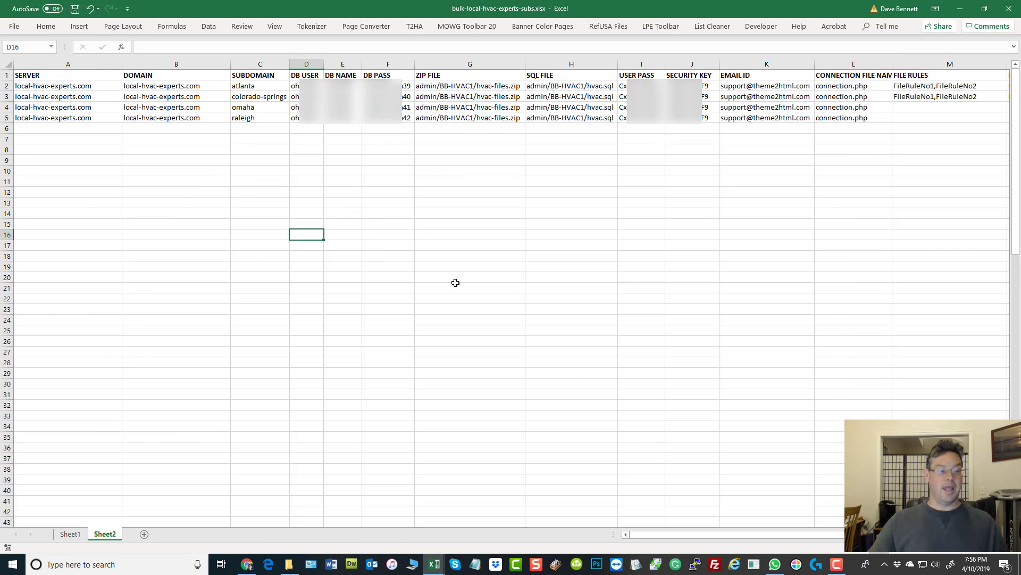
Copy the four bought domains from the HVAC name list into the DOMAIN column of Sheet2, cells B2 to B5
{"action": "key", "text": "alt+Tab"}
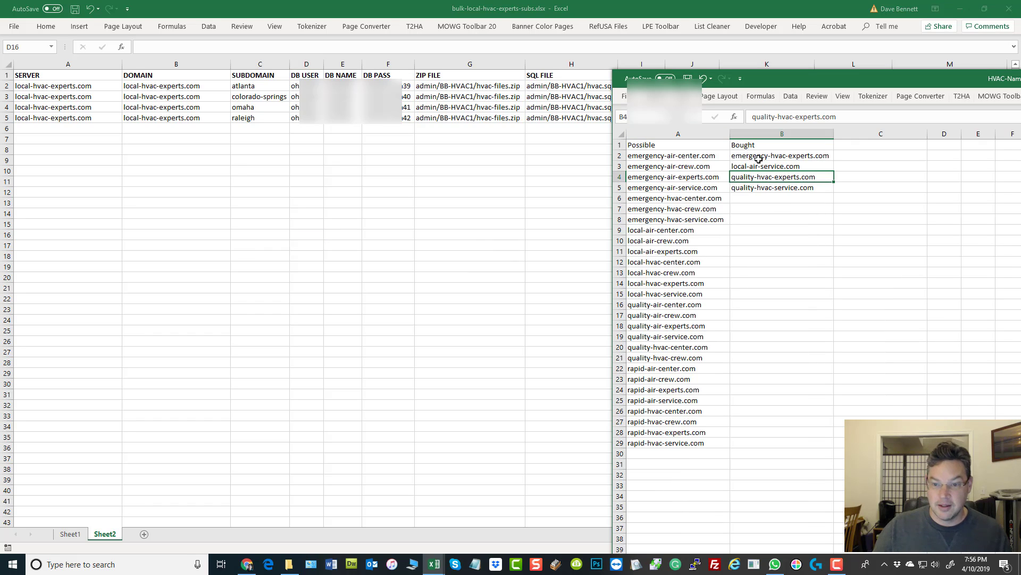
{"action": "left_click_drag", "start_coordinate": [742, 155], "coordinate": [760, 187]}
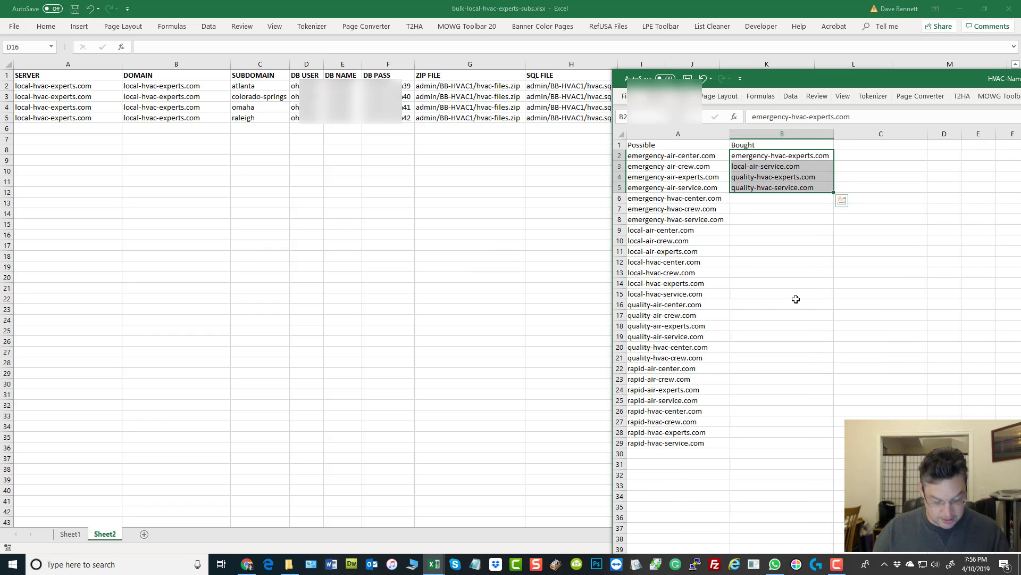
{"action": "key", "text": "ctrl+c"}
{"action": "key", "text": "alt+Tab"}
{"action": "left_click", "coordinate": [144, 87]}
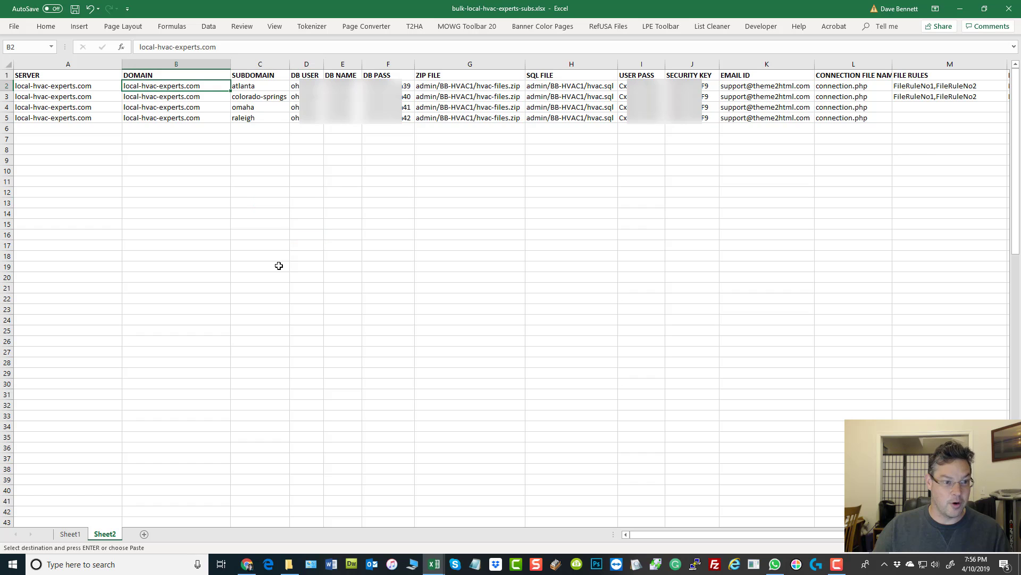
{"action": "key", "text": "ctrl+v"}
{"action": "left_click", "coordinate": [612, 286]}
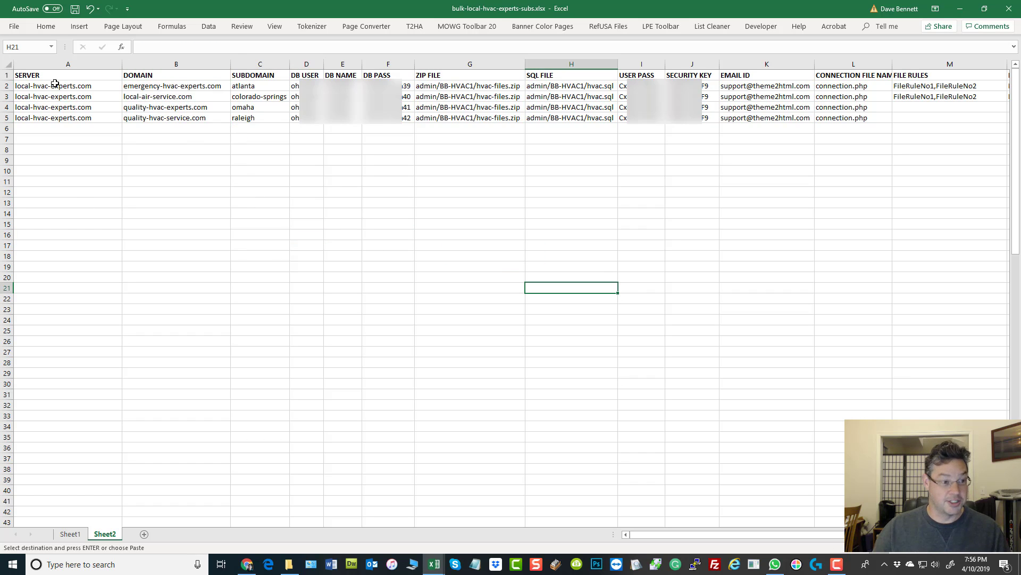
{"action": "left_click_drag", "start_coordinate": [46, 88], "coordinate": [63, 119]}
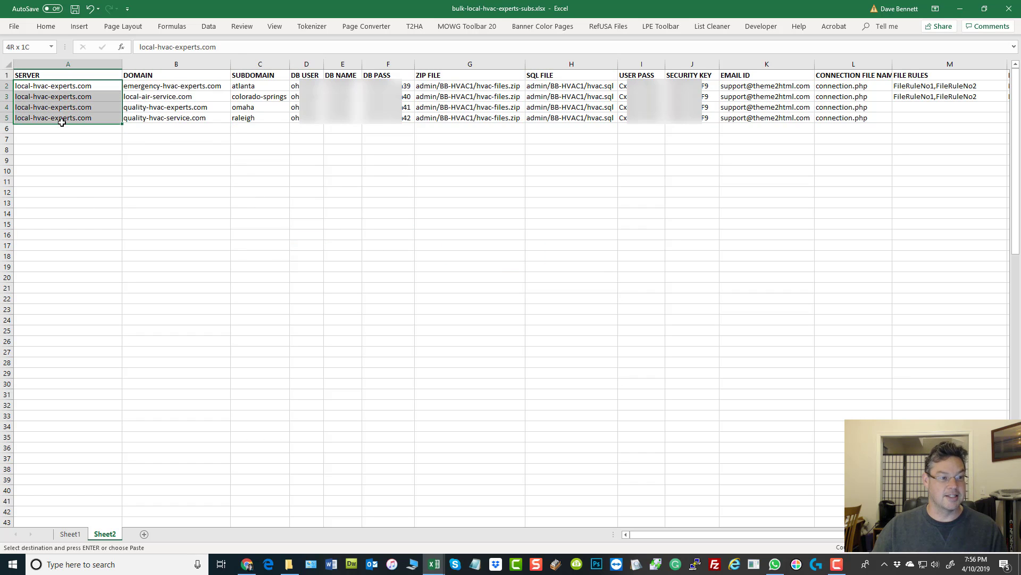
{"action": "key", "text": "ctrl+v"}
{"action": "left_click", "coordinate": [466, 268]}
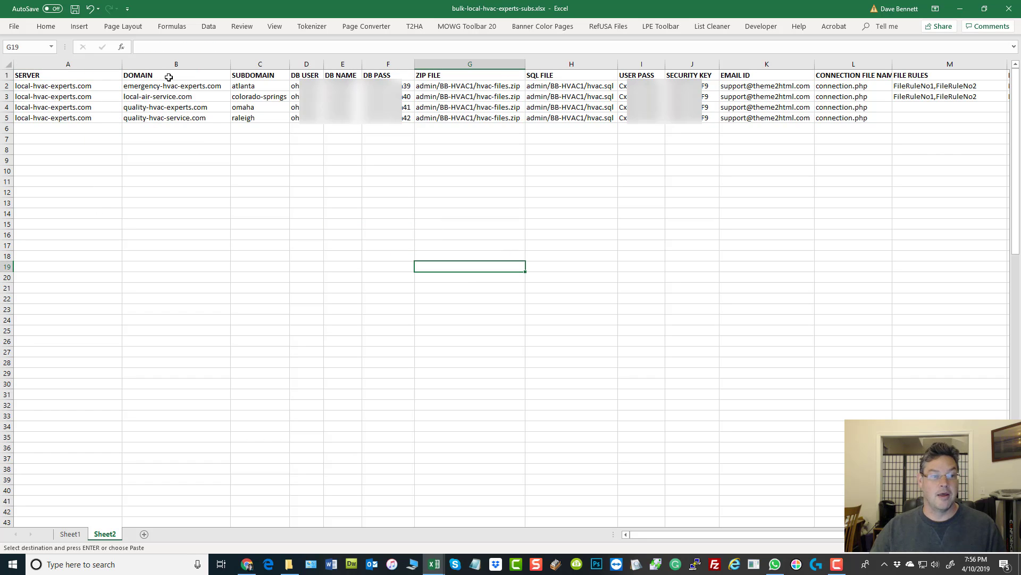
{"action": "left_click_drag", "start_coordinate": [152, 88], "coordinate": [160, 118]}
{"action": "key", "text": "ctrl+v"}
{"action": "left_click", "coordinate": [373, 246]}
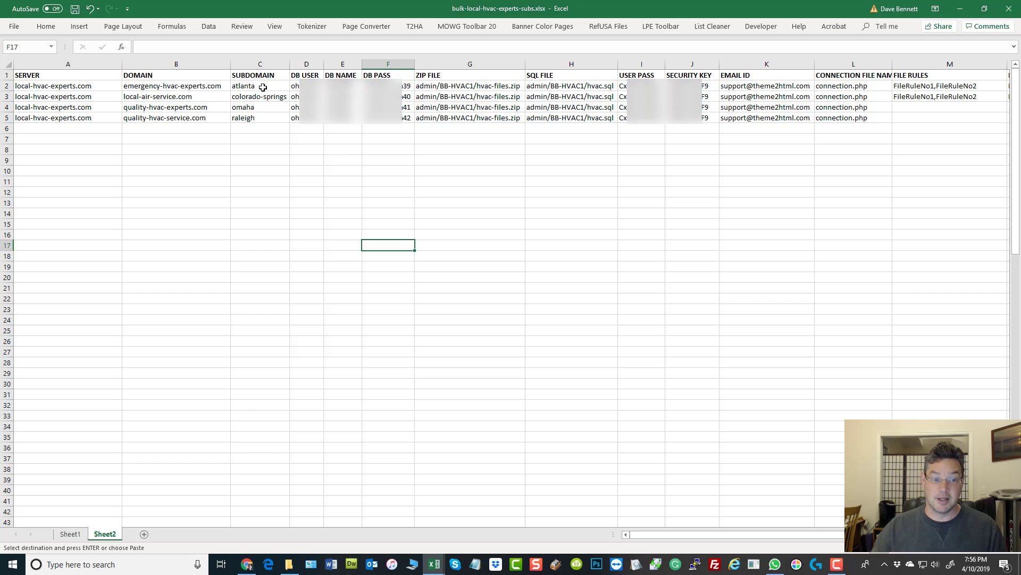
Clear the contents of the SUBDOMAIN cells C2 to C5
{"action": "left_click_drag", "start_coordinate": [262, 86], "coordinate": [269, 114]}
{"action": "right_click", "coordinate": [276, 106]}
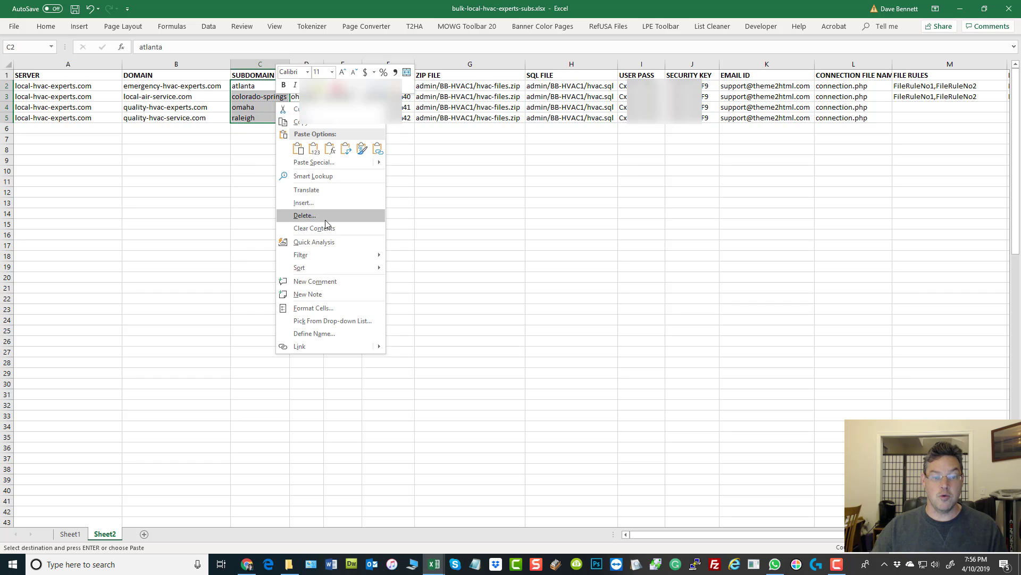
{"action": "left_click", "coordinate": [328, 228]}
{"action": "left_click", "coordinate": [559, 256]}
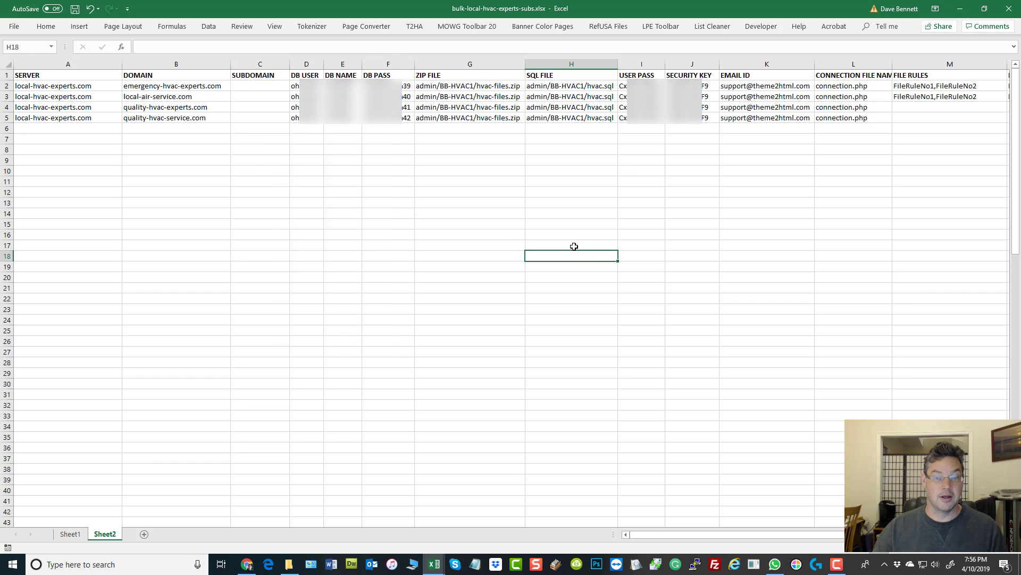
Review the server and domain entries in rows 2 to 5 of Sheet2
{"action": "left_click", "coordinate": [163, 87]}
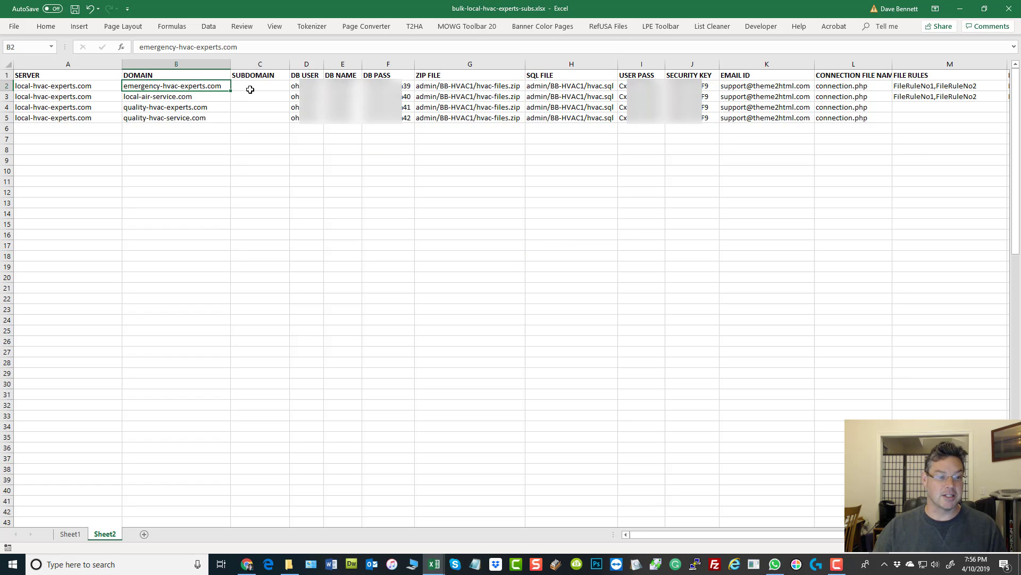
{"action": "left_click", "coordinate": [115, 201]}
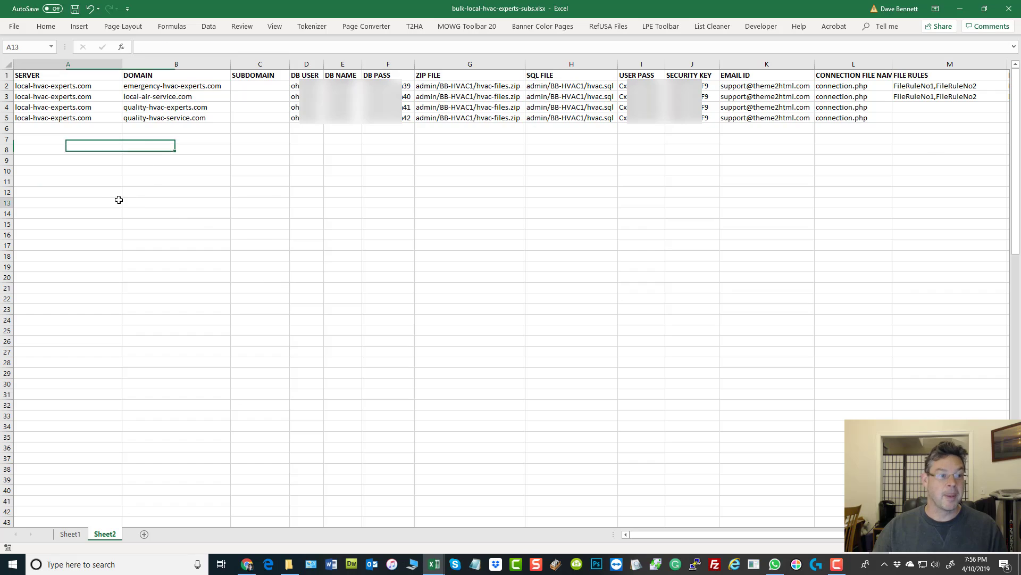
{"action": "left_click", "coordinate": [165, 94]}
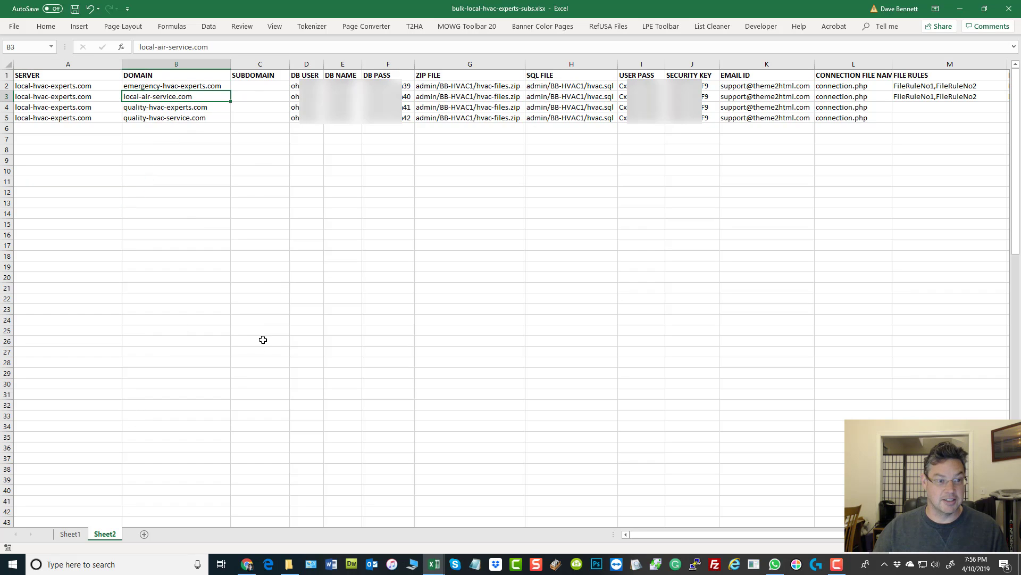
{"action": "left_click", "coordinate": [172, 237]}
{"action": "left_click", "coordinate": [149, 109]}
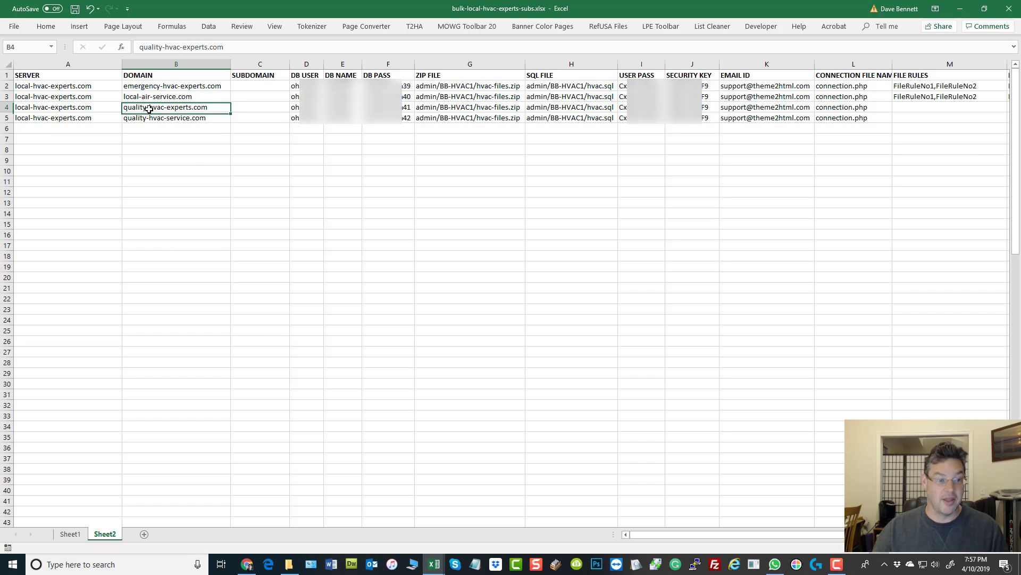
{"action": "left_click", "coordinate": [162, 234]}
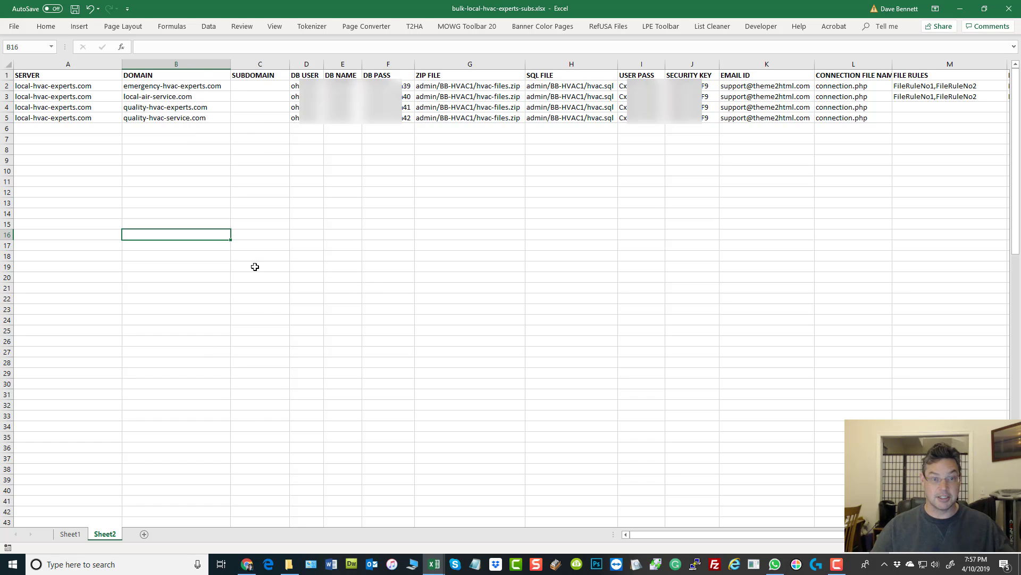
{"action": "left_click_drag", "start_coordinate": [66, 90], "coordinate": [161, 116]}
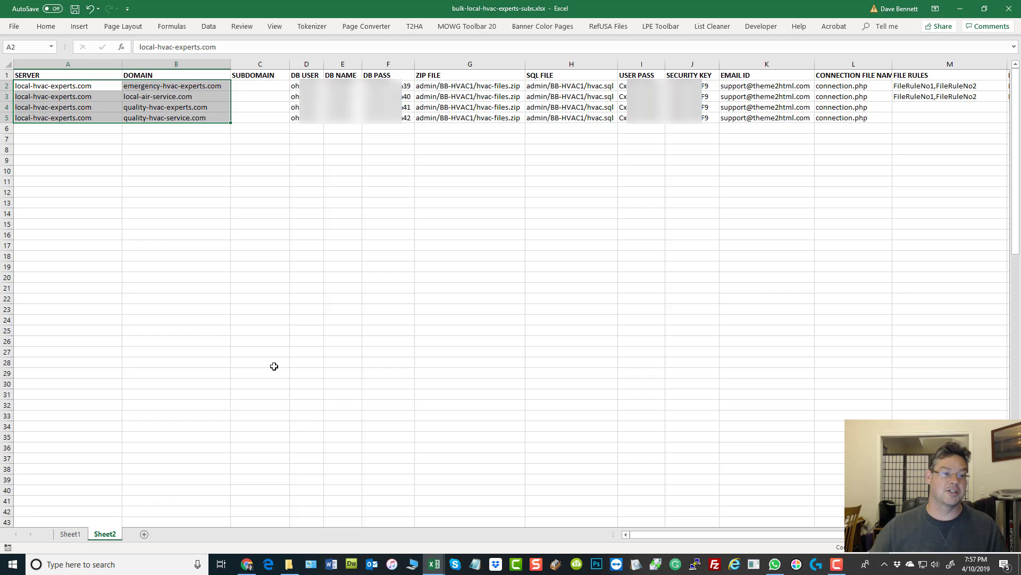
Replace every "o" with "p" in the DB USER, DB NAME and DB PASS entries, cells D2 to F5 of Sheet2
{"action": "left_click", "coordinate": [572, 344]}
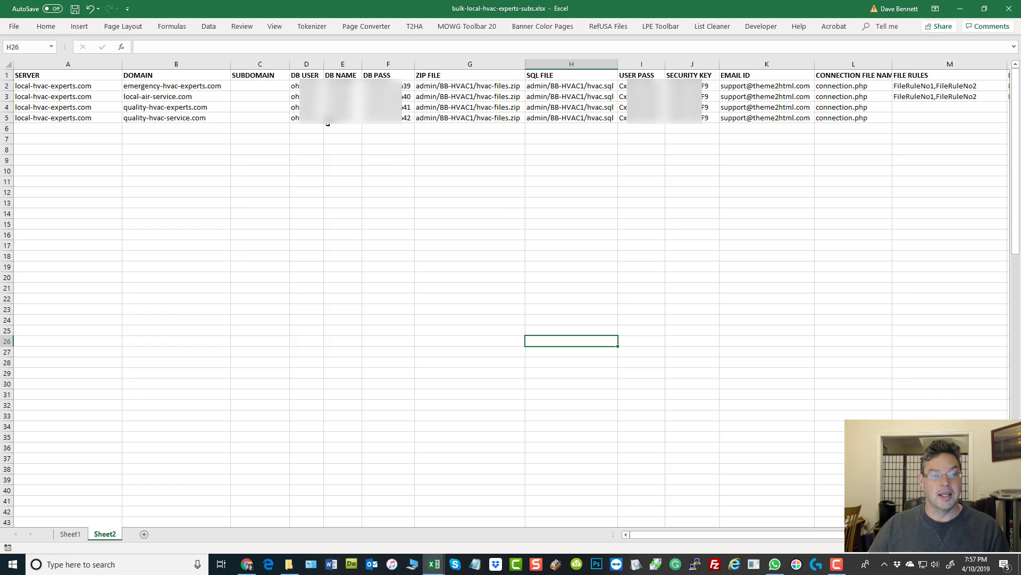
{"action": "left_click_drag", "start_coordinate": [298, 85], "coordinate": [409, 119]}
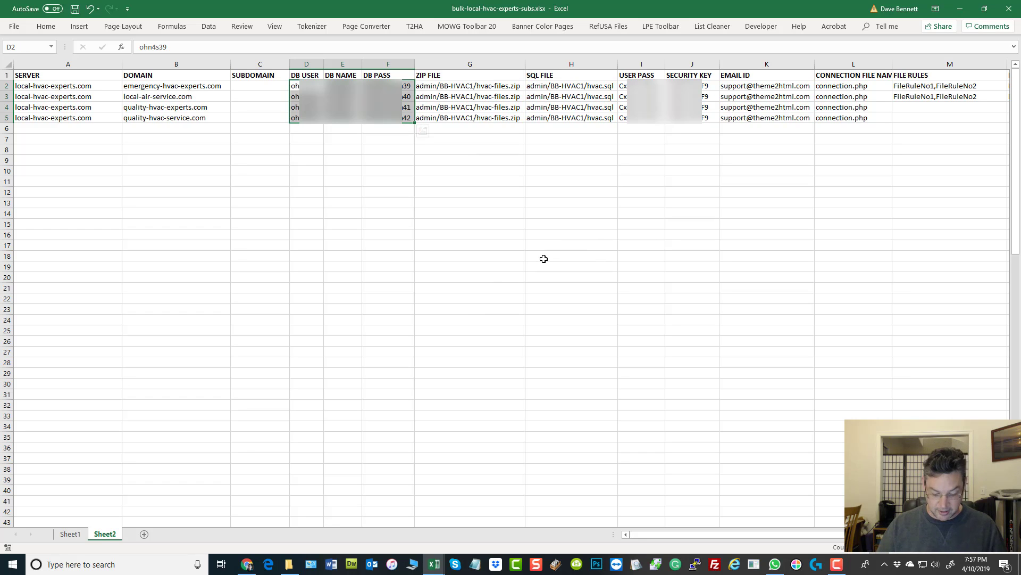
{"action": "key", "text": "ctrl+h"}
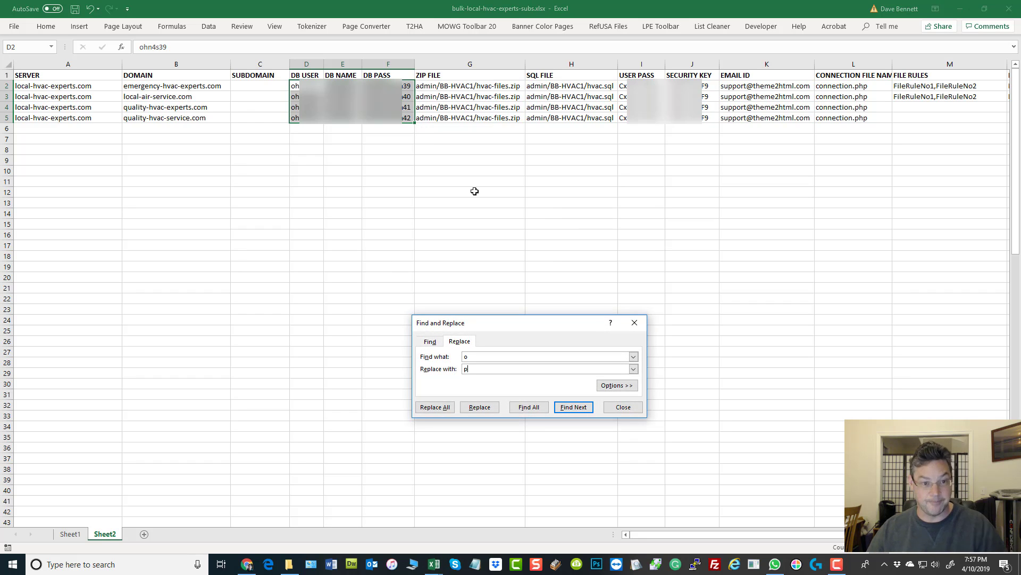
{"action": "key", "text": "Tab"}
{"action": "type", "text": "p"}
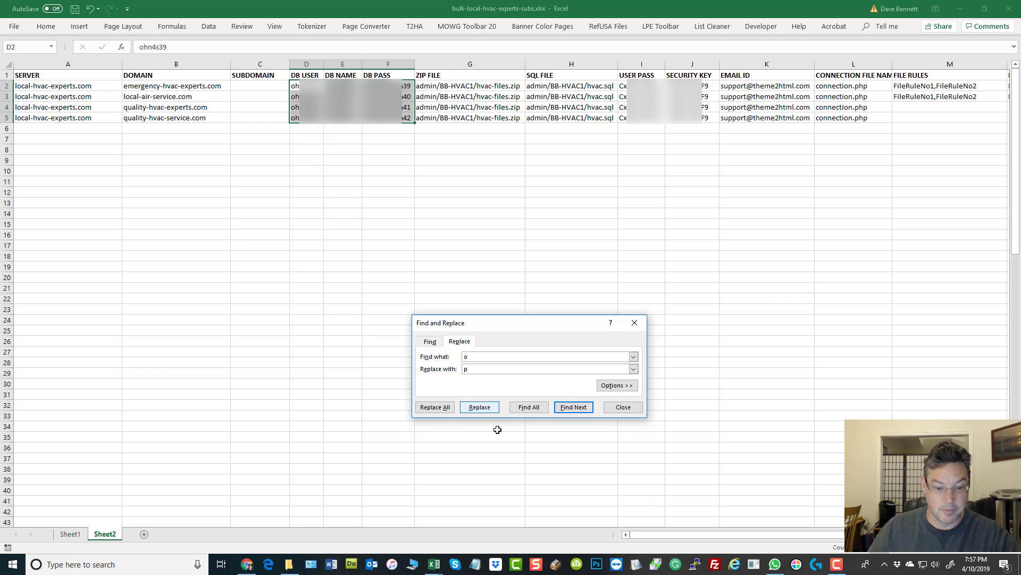
{"action": "left_click", "coordinate": [434, 407]}
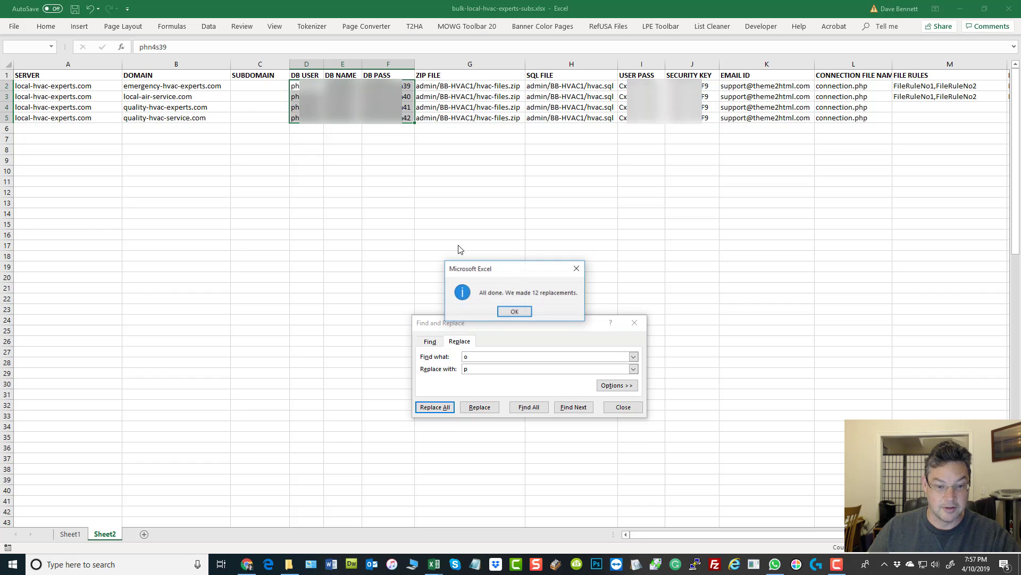
{"action": "left_click", "coordinate": [514, 311]}
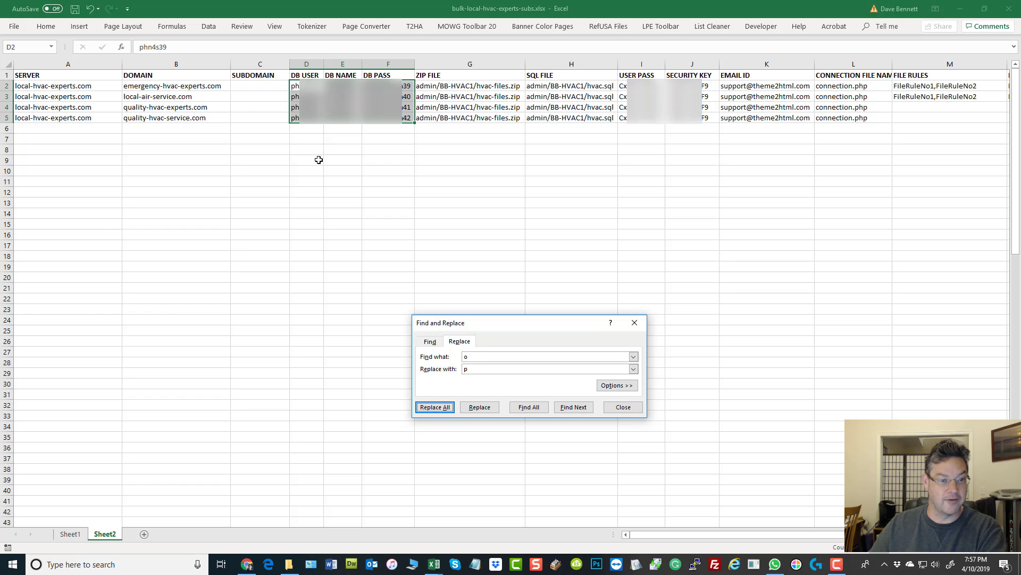
Review the DB USER and DB NAME entries and the ZIP FILE and SQL FILE columns, and close the Find and Replace dialog
{"action": "left_click", "coordinate": [362, 192]}
{"action": "left_click_drag", "start_coordinate": [311, 87], "coordinate": [341, 118]}
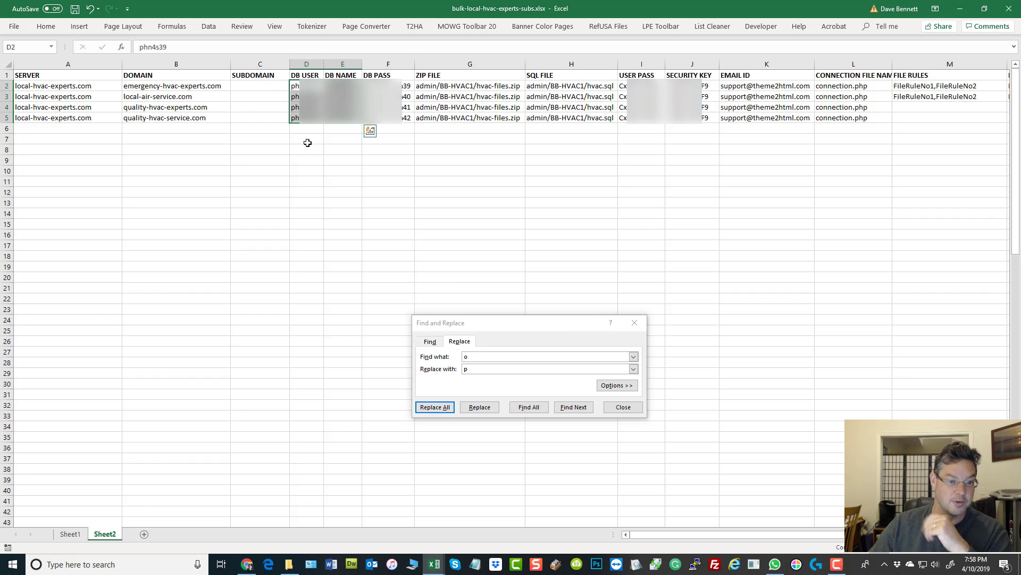
{"action": "left_click", "coordinate": [651, 247]}
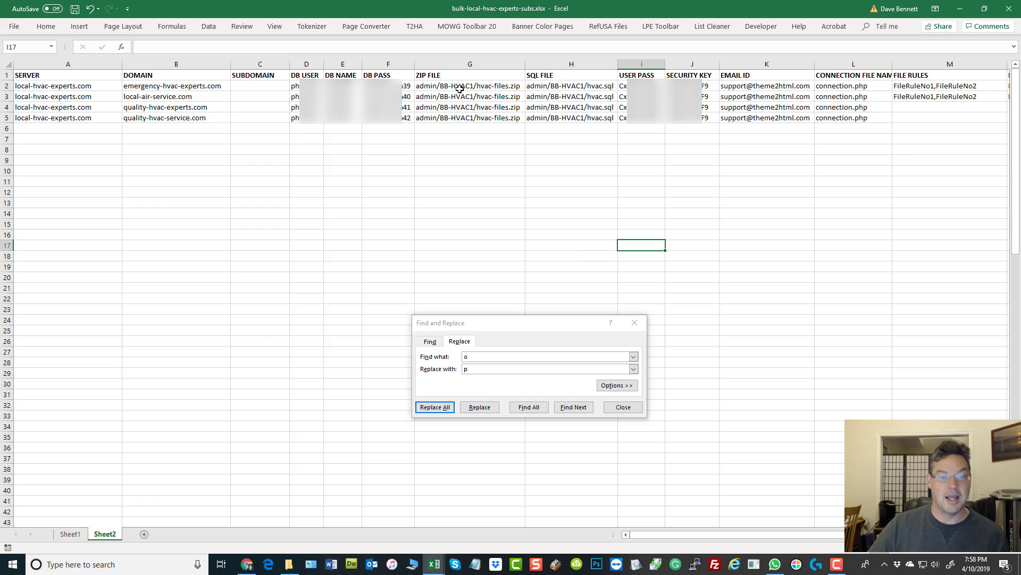
{"action": "left_click", "coordinate": [466, 64]}
{"action": "left_click", "coordinate": [564, 63]}
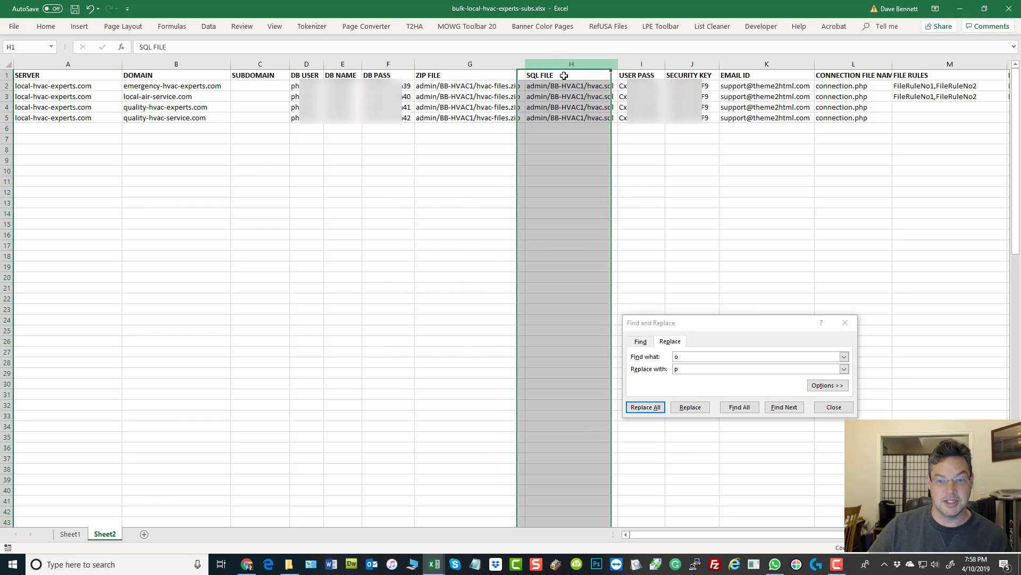
{"action": "left_click", "coordinate": [816, 209]}
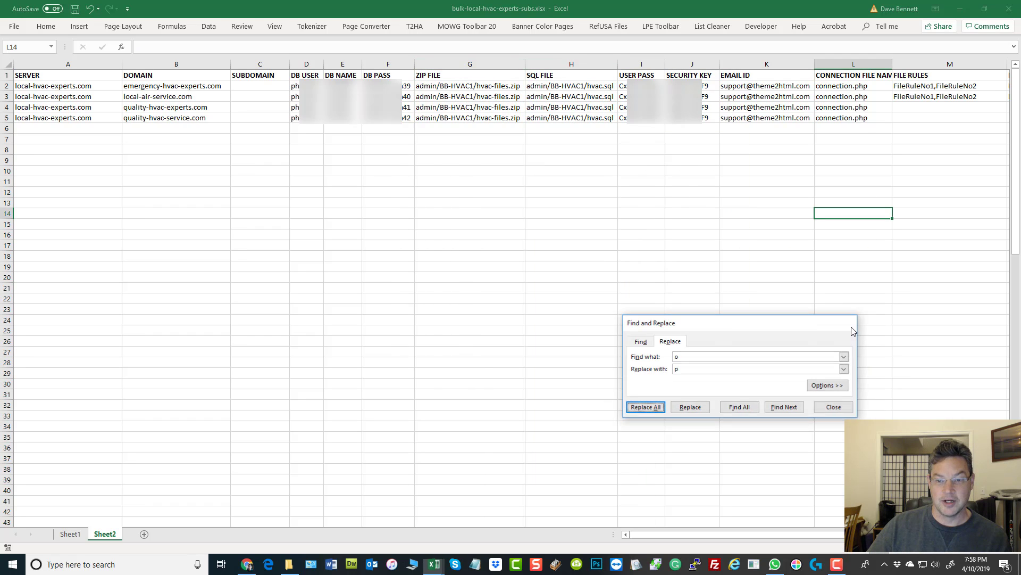
{"action": "left_click", "coordinate": [845, 323]}
{"action": "left_click", "coordinate": [841, 180]}
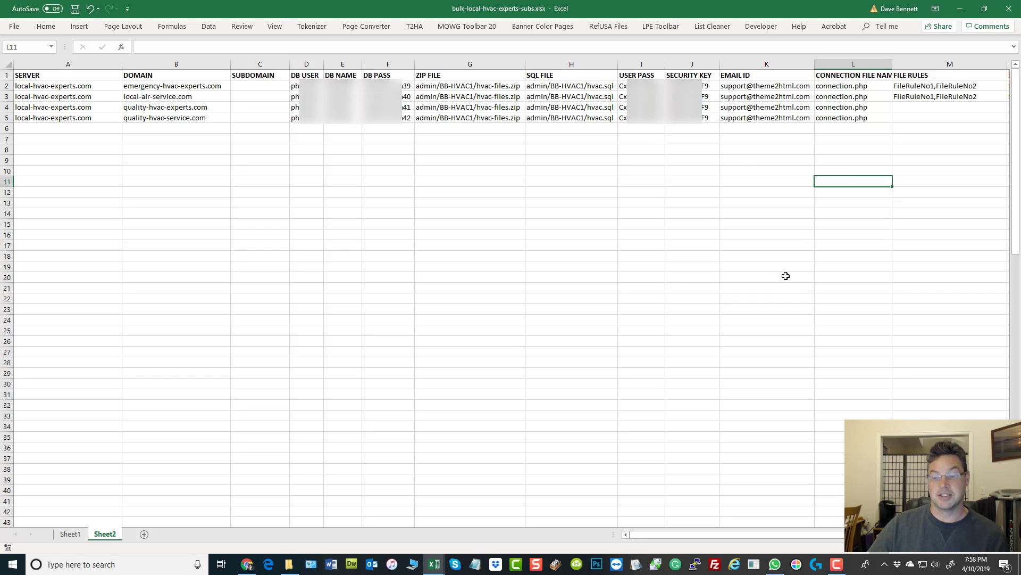